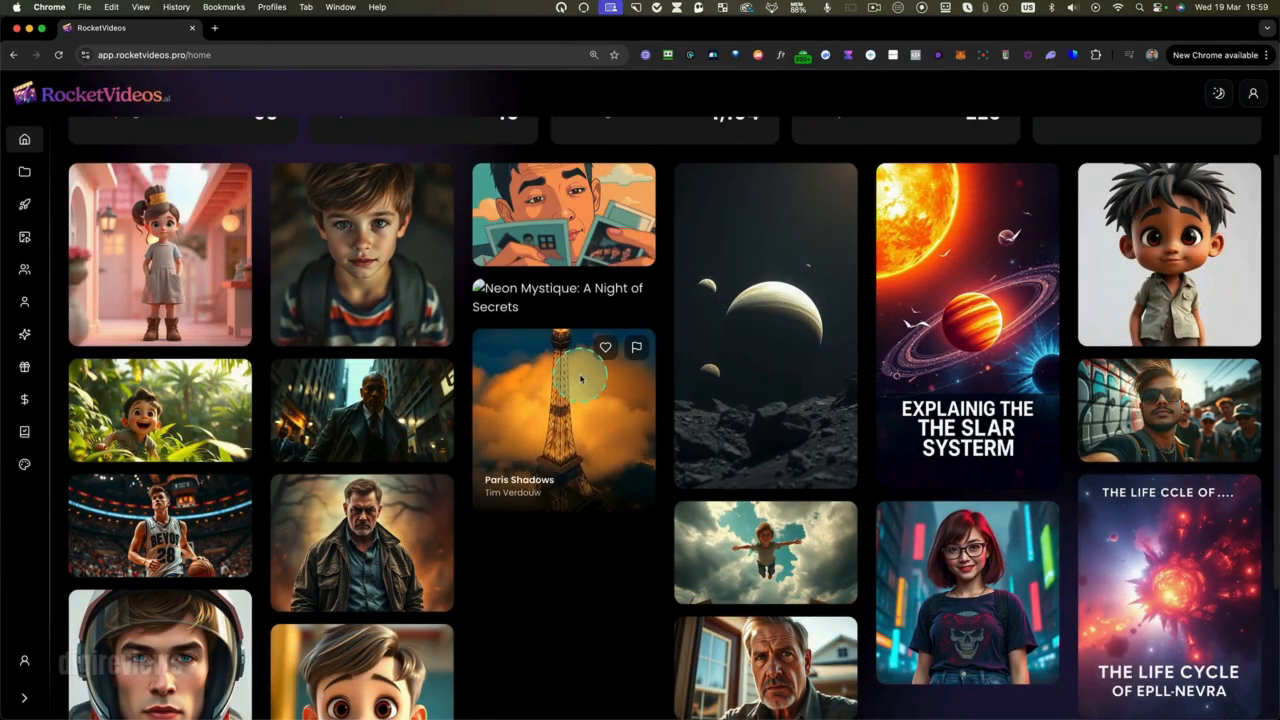
scroll(581, 378, up, 3)
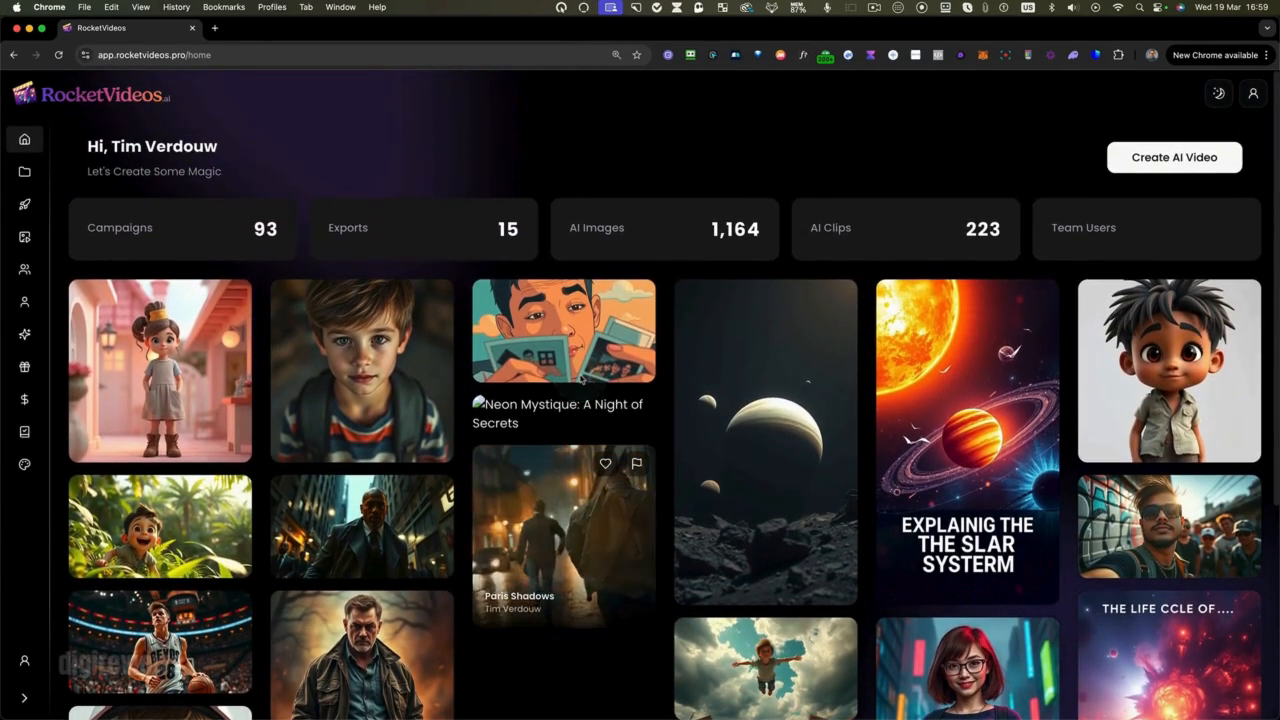
click(25, 172)
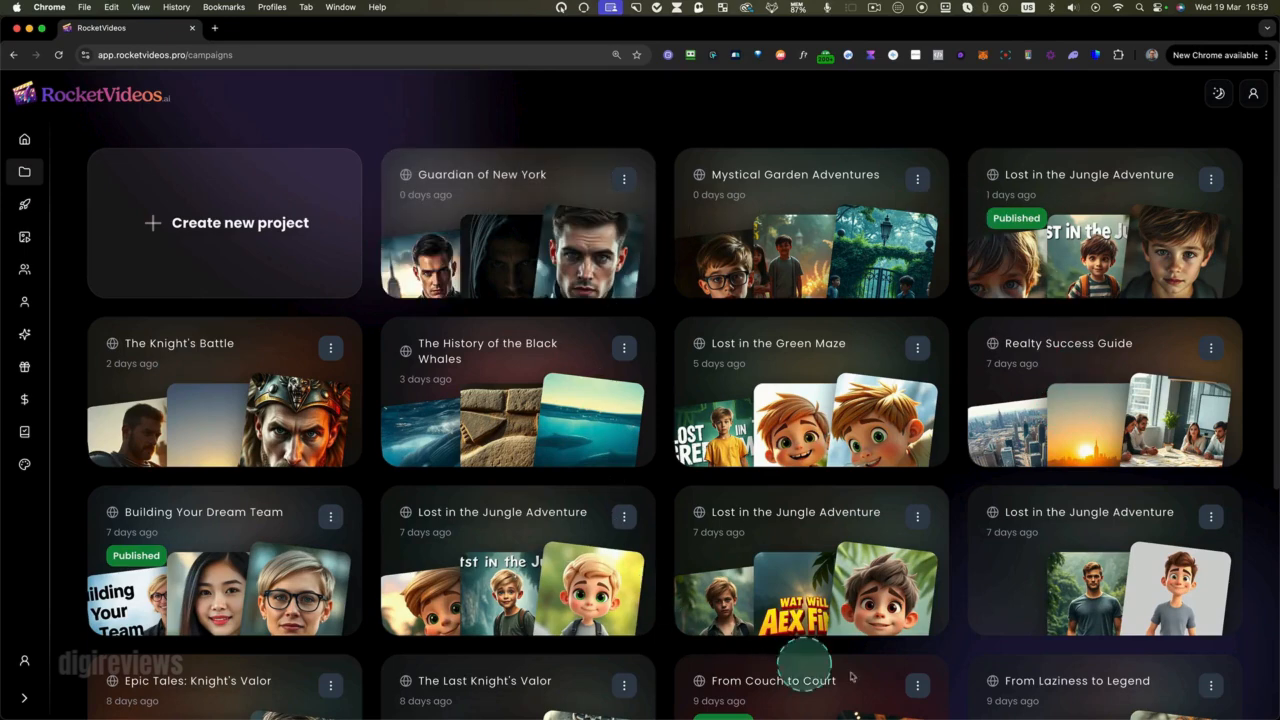
click(25, 139)
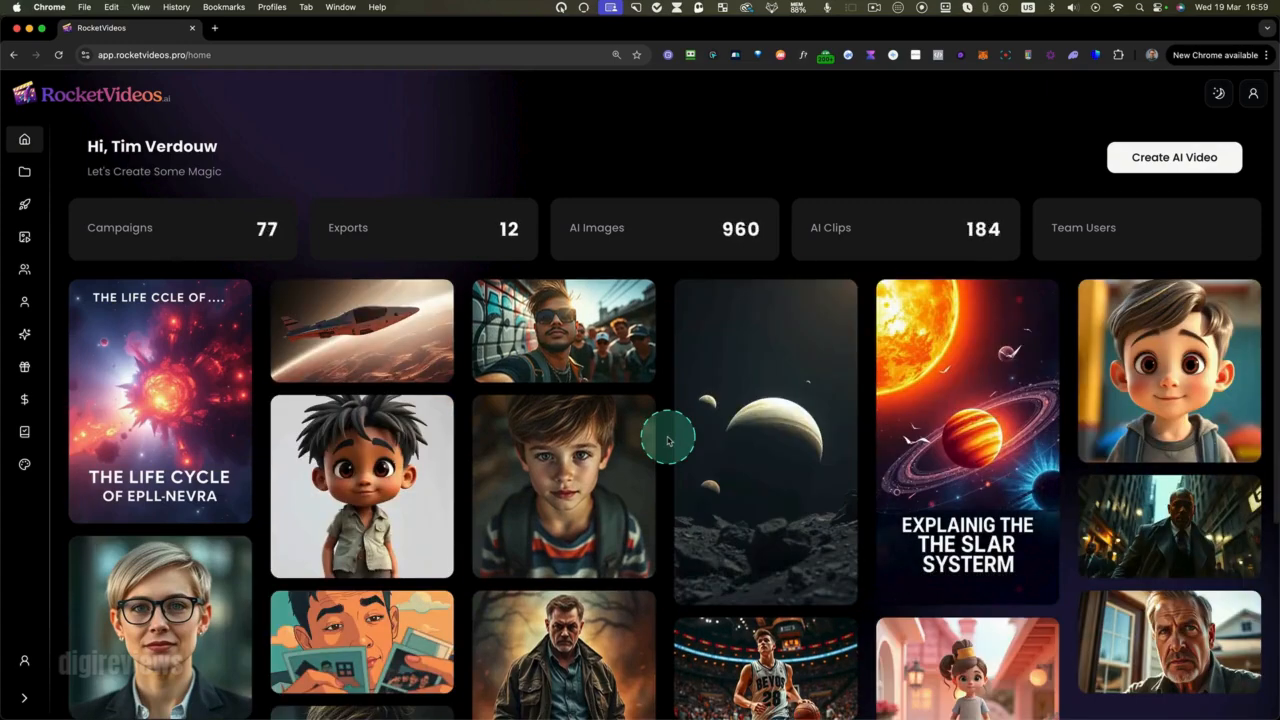
scroll(668, 440, down, 3)
scroll(668, 440, up, 3)
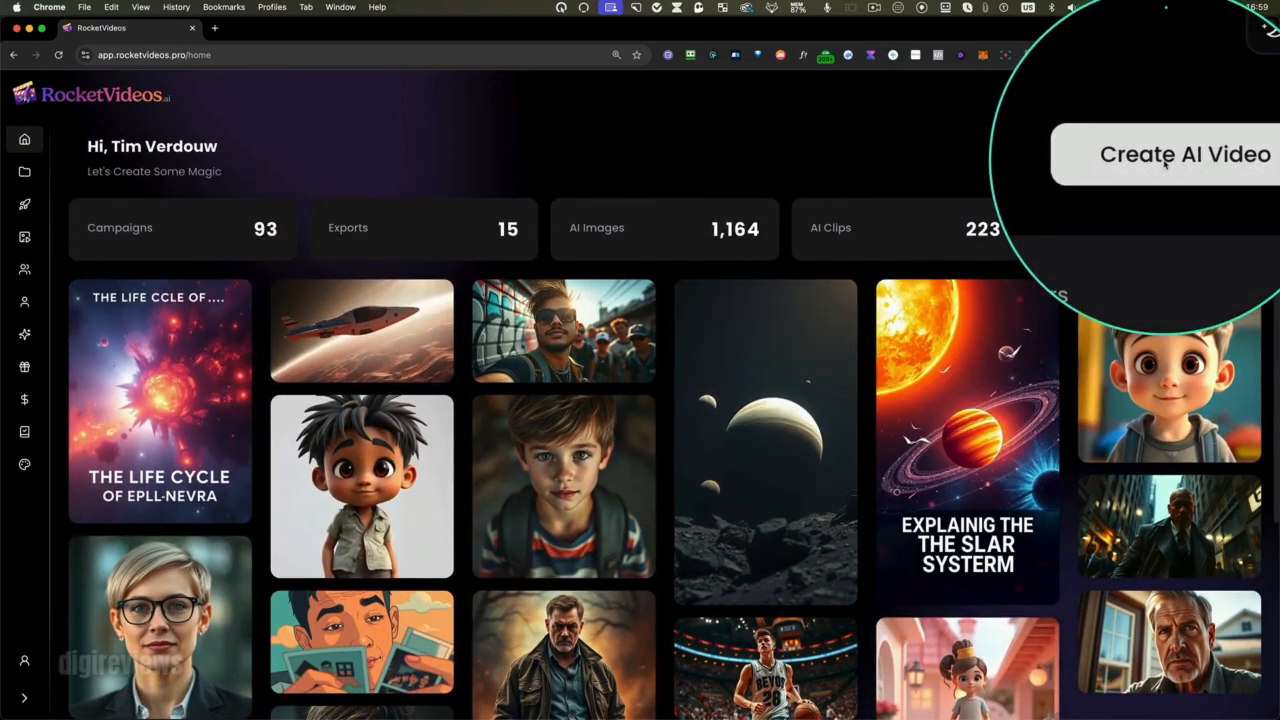
Start a new AI video described as "A boy who could fly" with English (United States) as its language.
click(1165, 163)
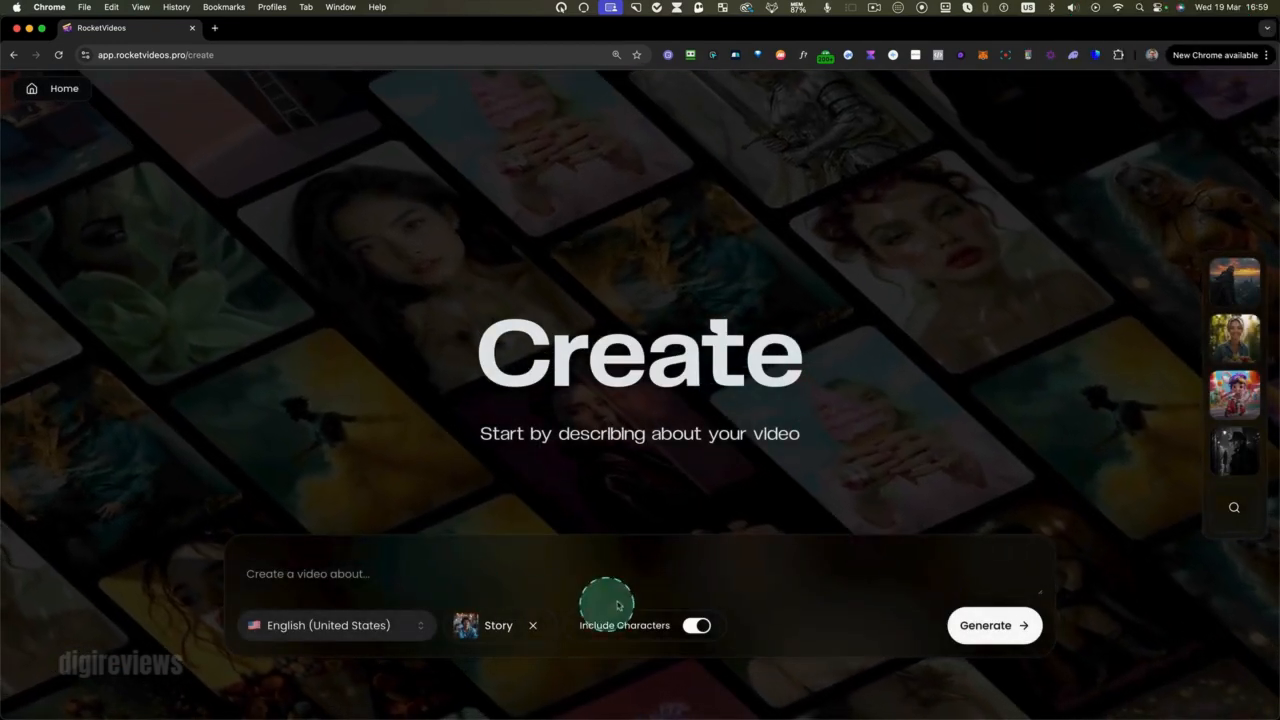
click(322, 577)
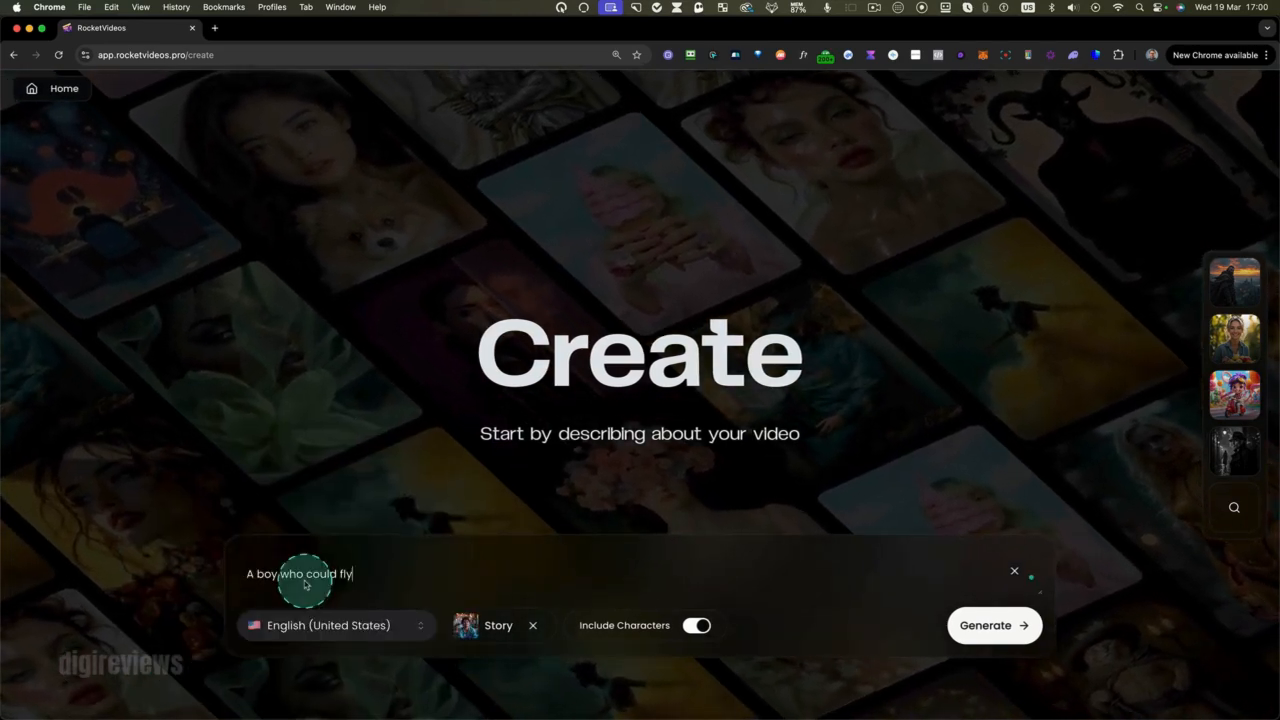
click(336, 630)
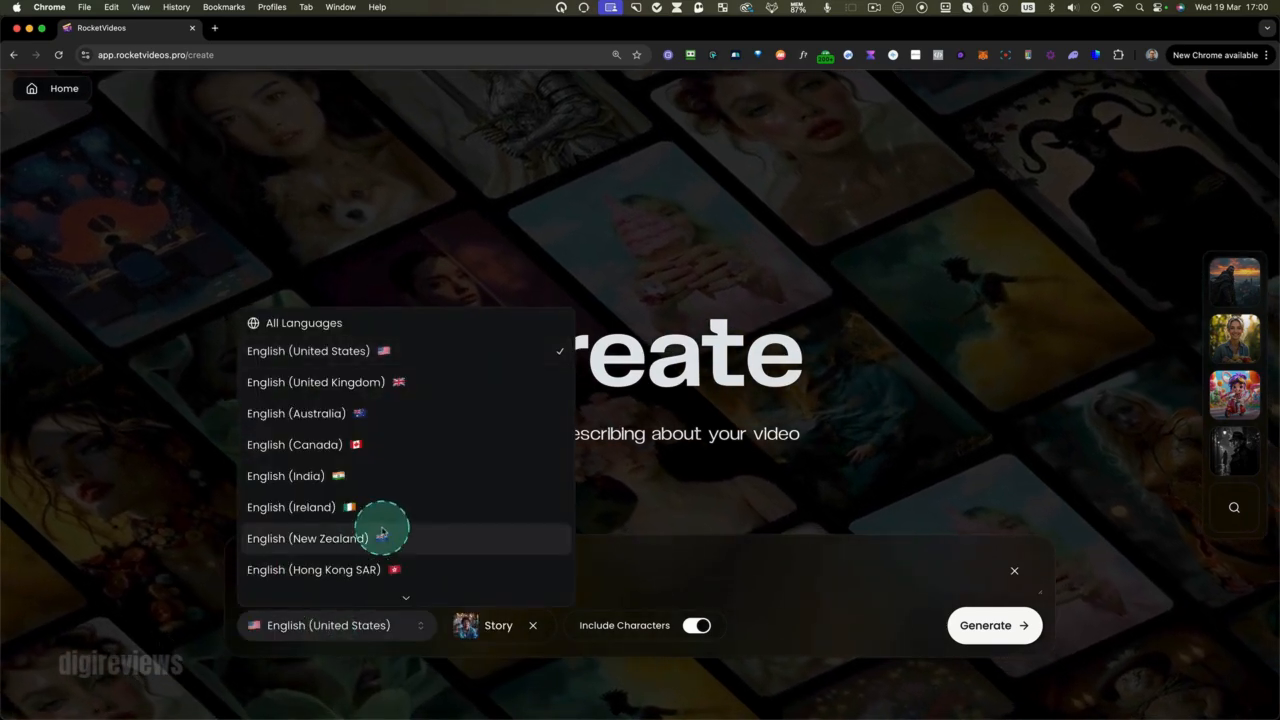
scroll(381, 532, down, 20)
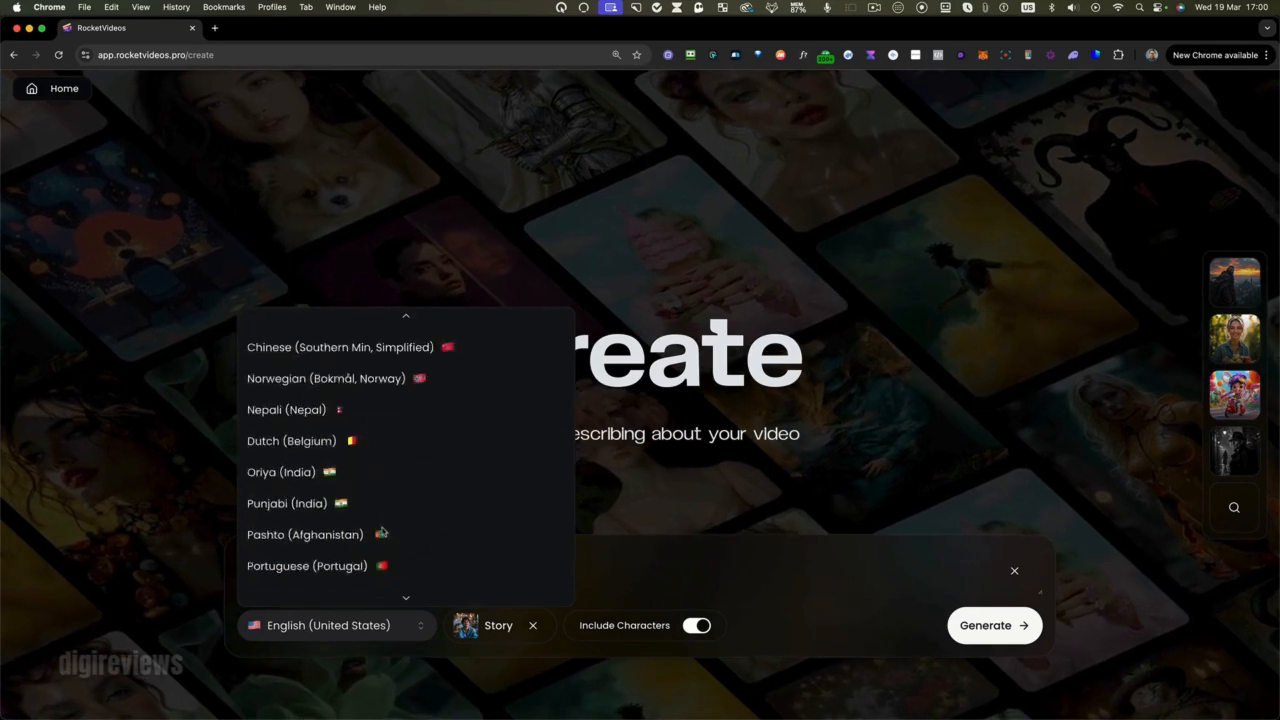
scroll(381, 532, up, 20)
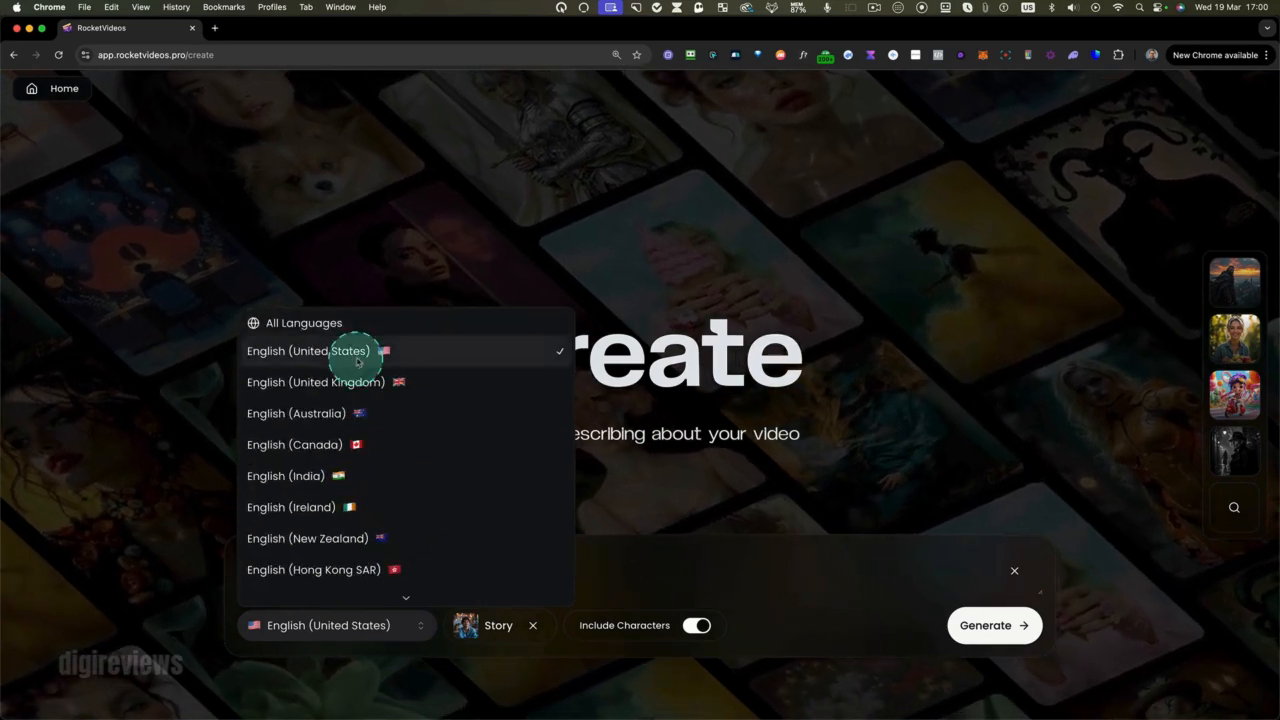
click(357, 352)
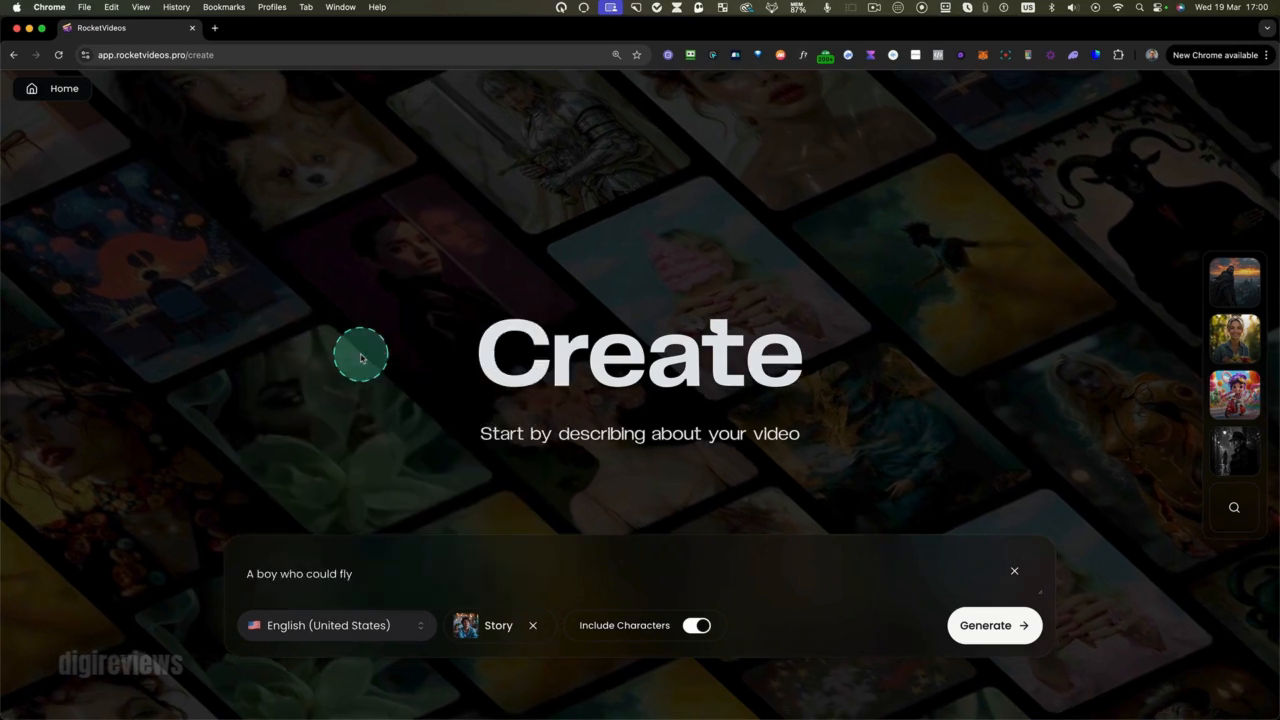
Apply the 3D Cartoon style preset to the Story video and generate its campaign.
click(491, 633)
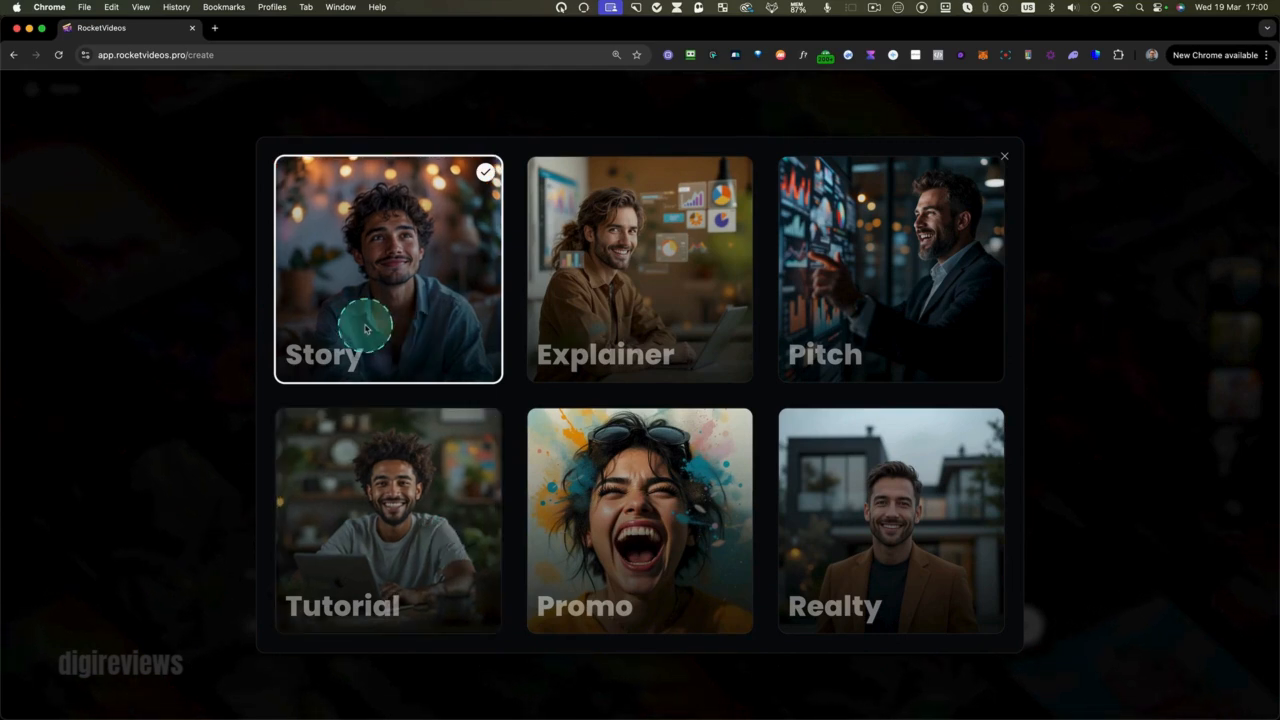
click(1003, 157)
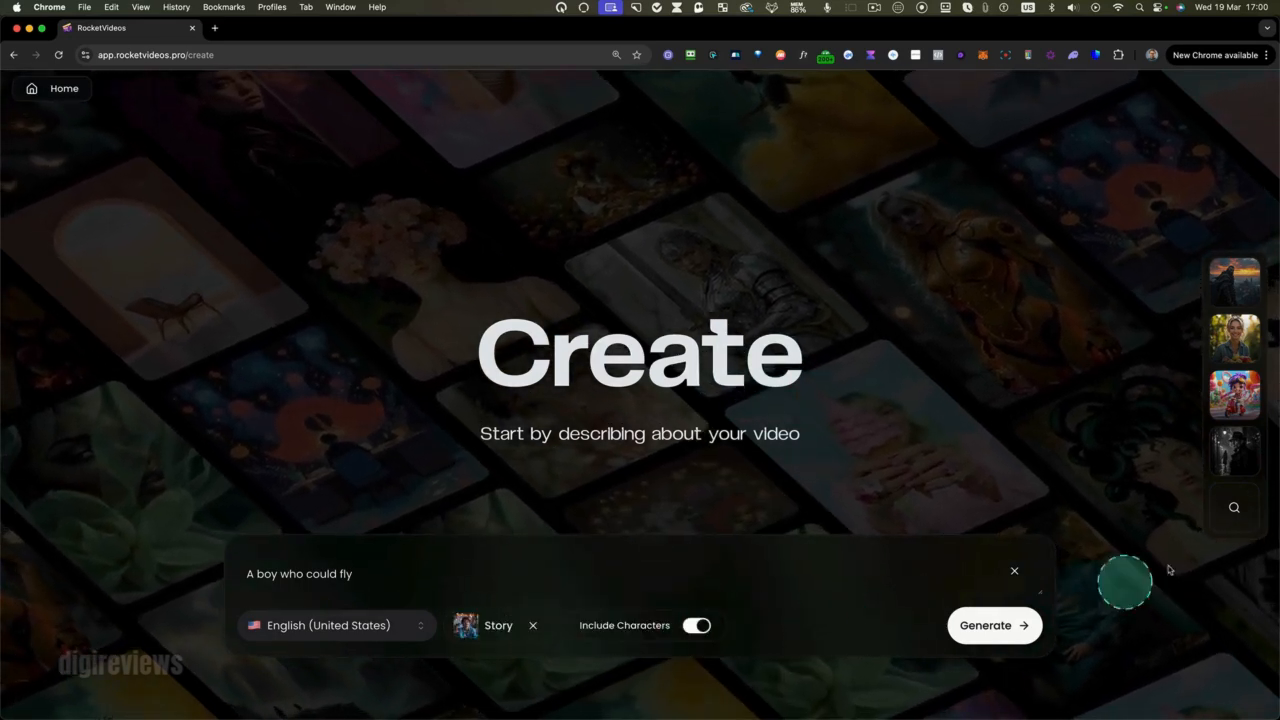
click(1232, 512)
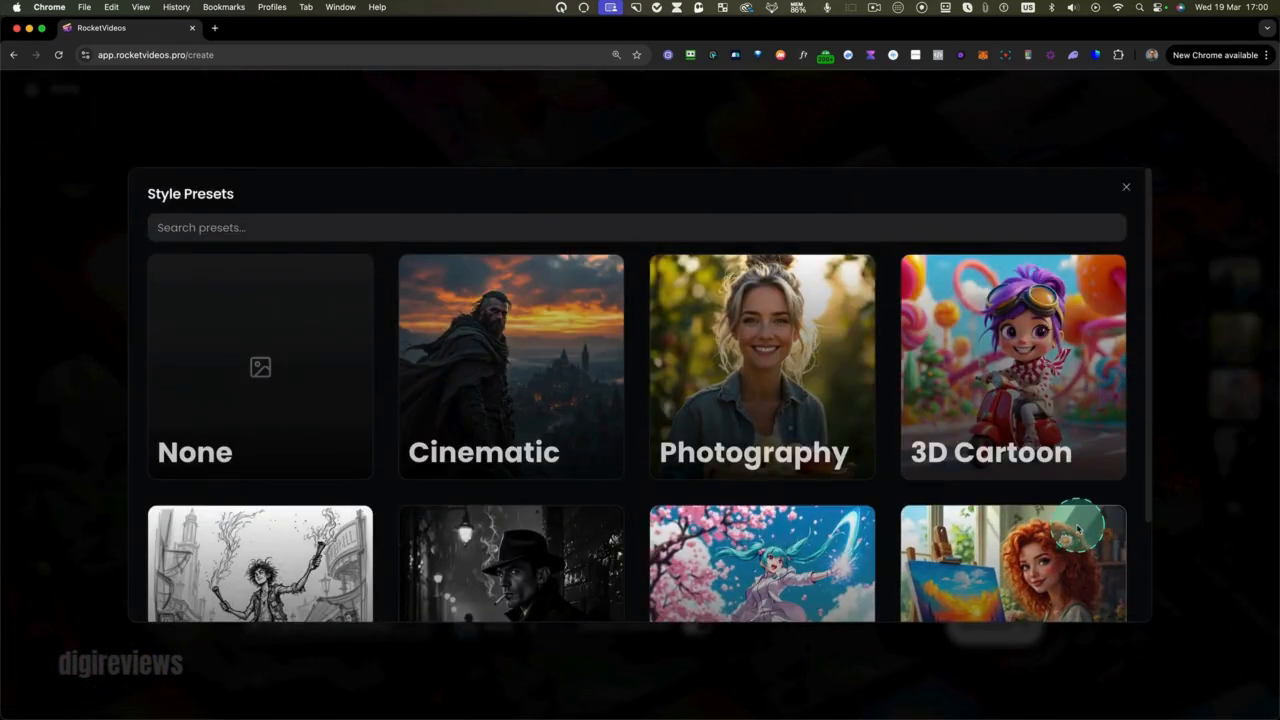
scroll(1077, 528, down, 2)
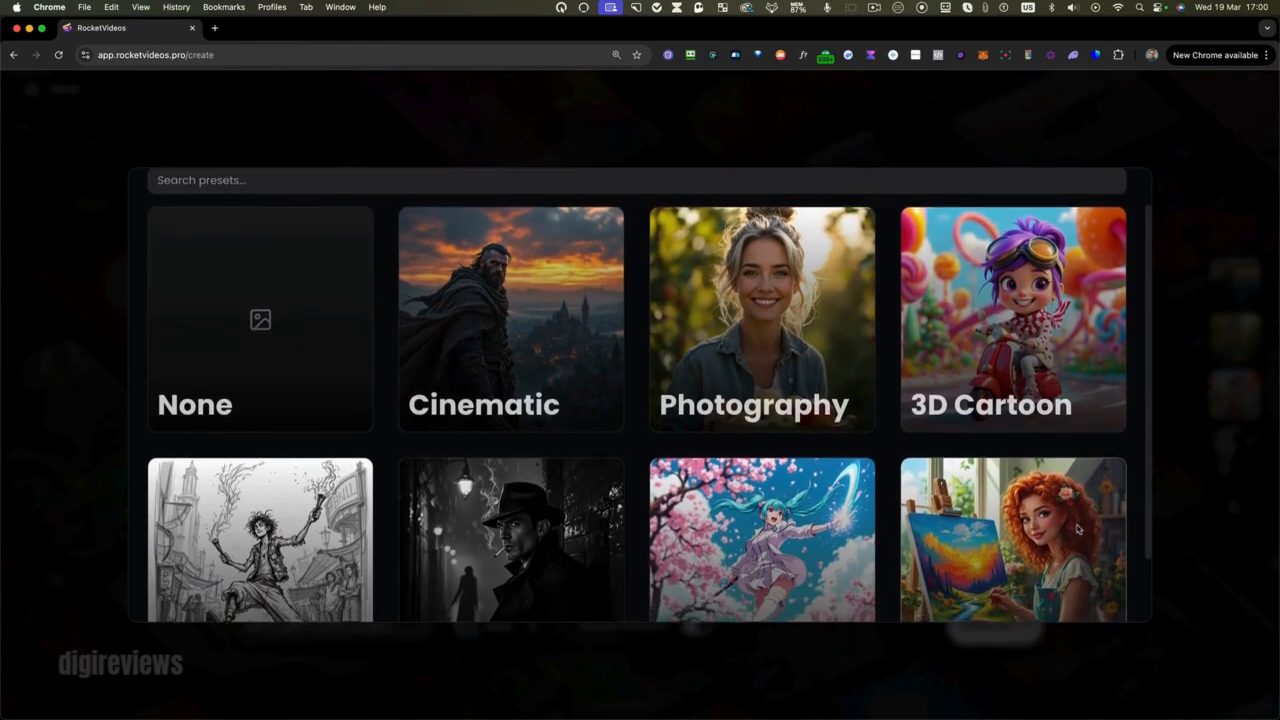
scroll(1077, 528, down, 2)
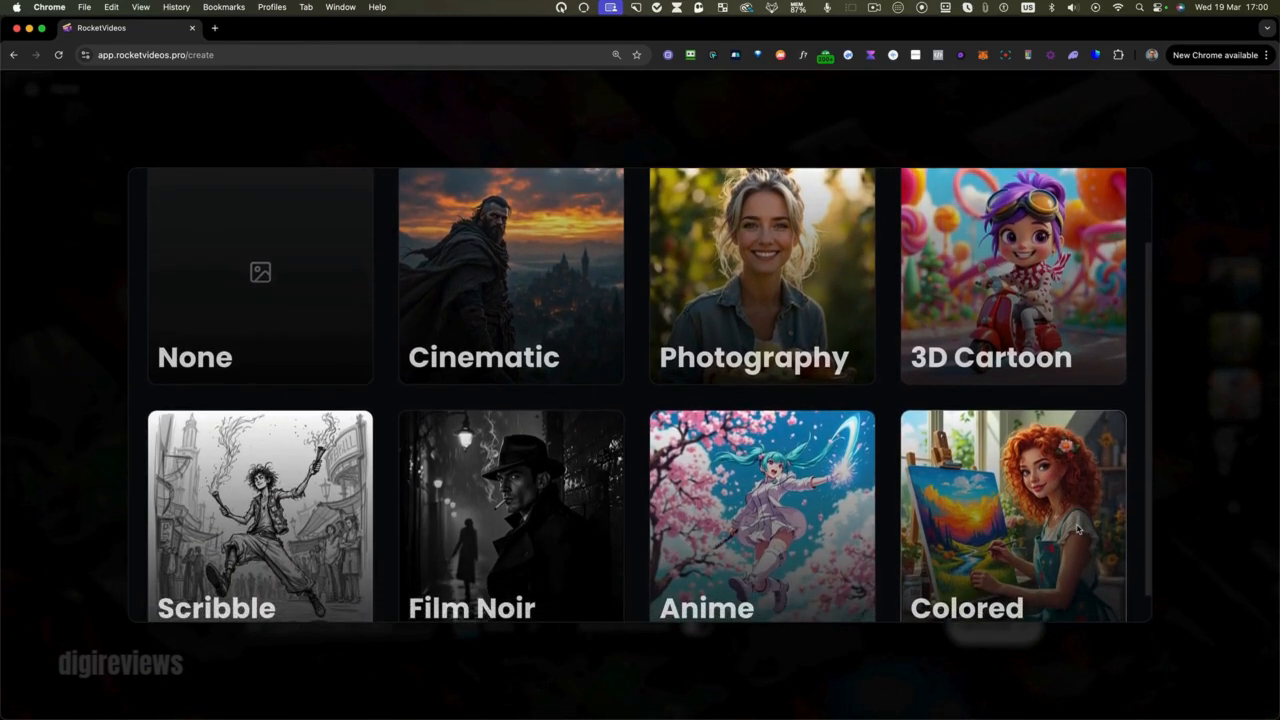
scroll(1077, 528, down, 1)
click(988, 331)
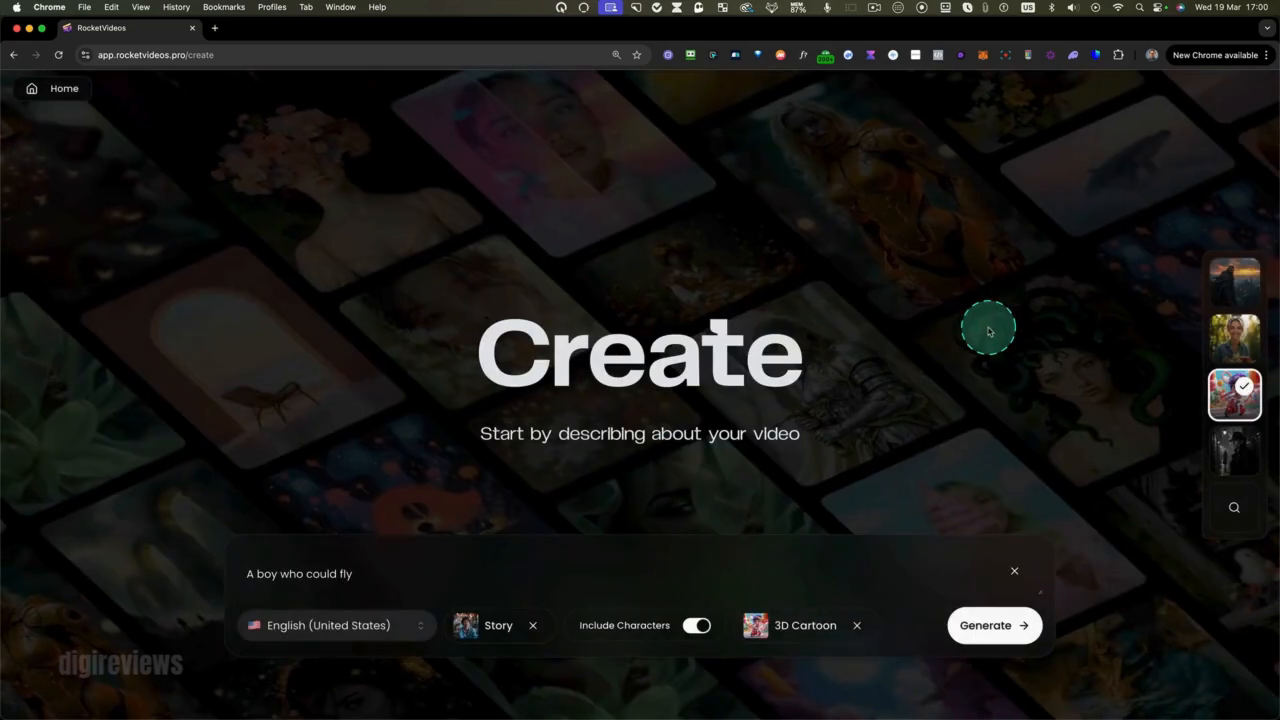
click(980, 626)
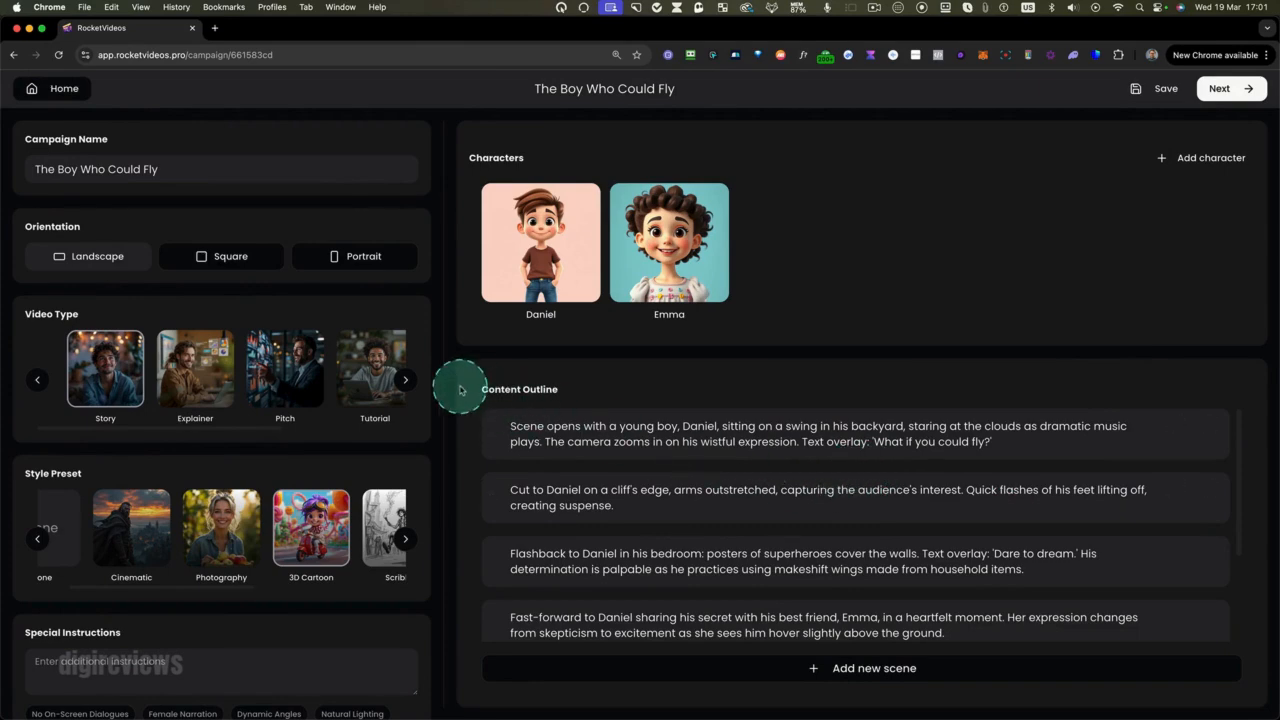
Review the content outline and try editing the first scene's text.
scroll(522, 448, down, 3)
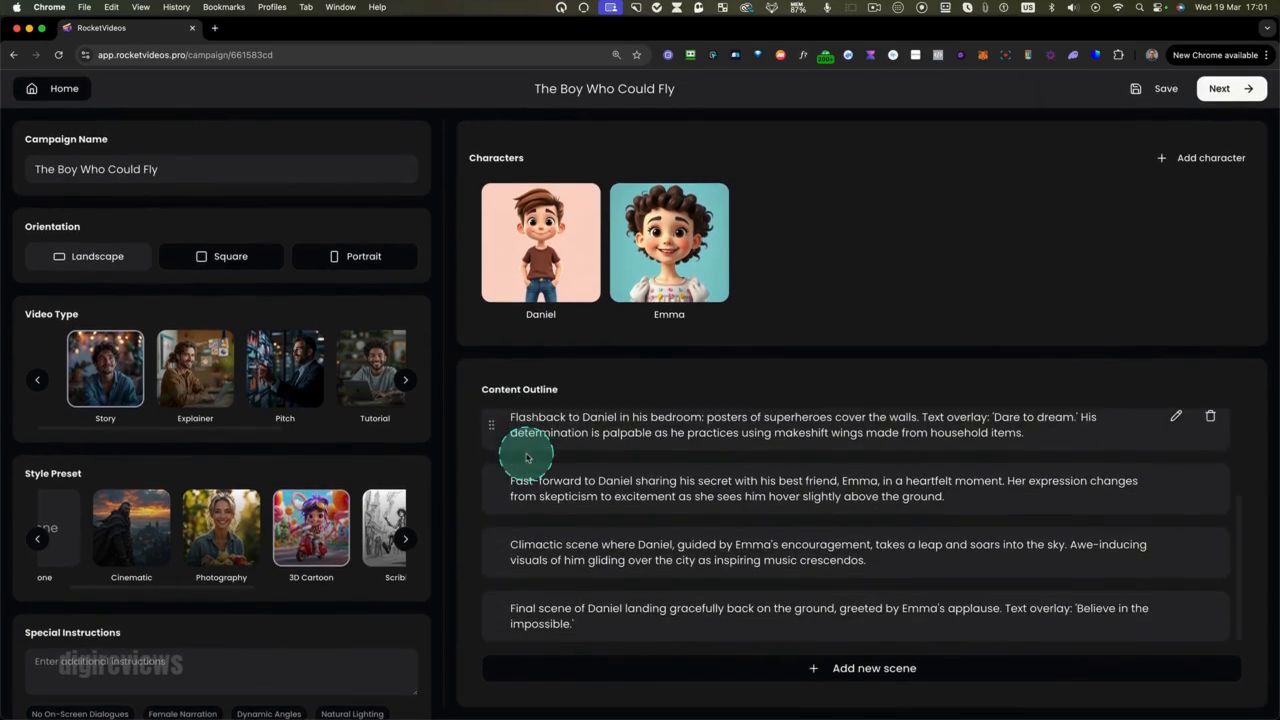
scroll(526, 457, up, 3)
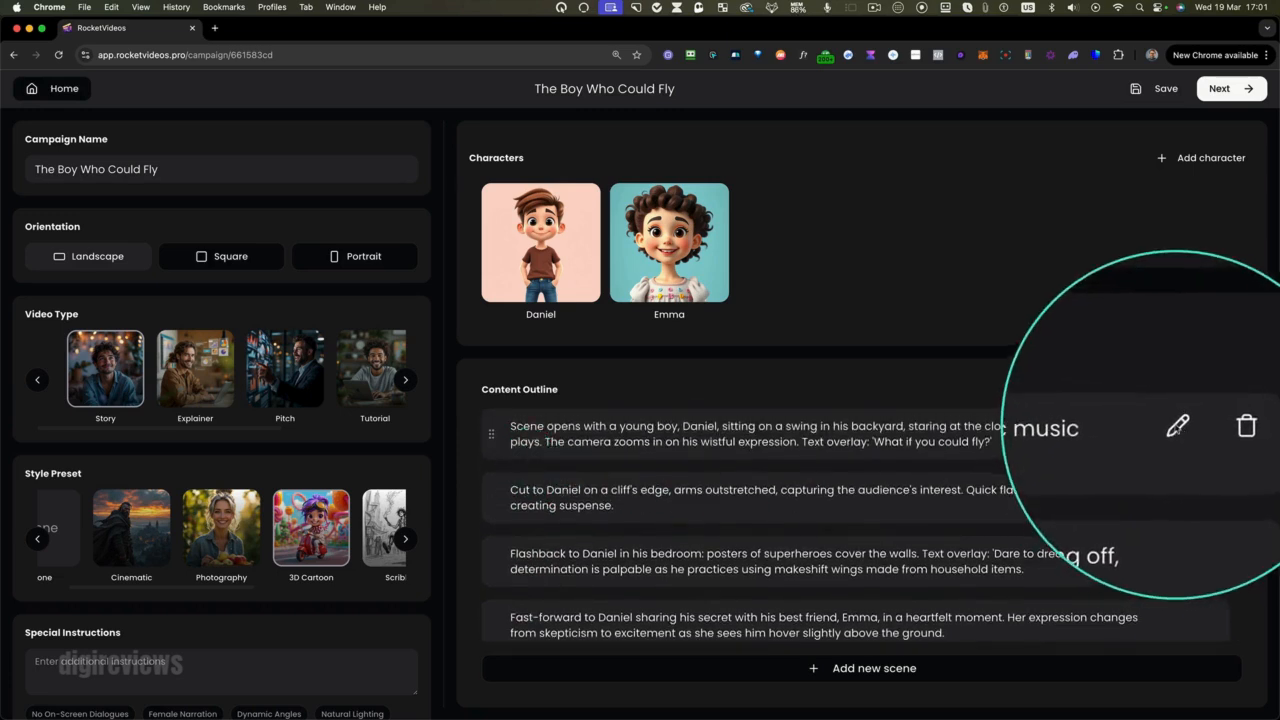
click(1176, 425)
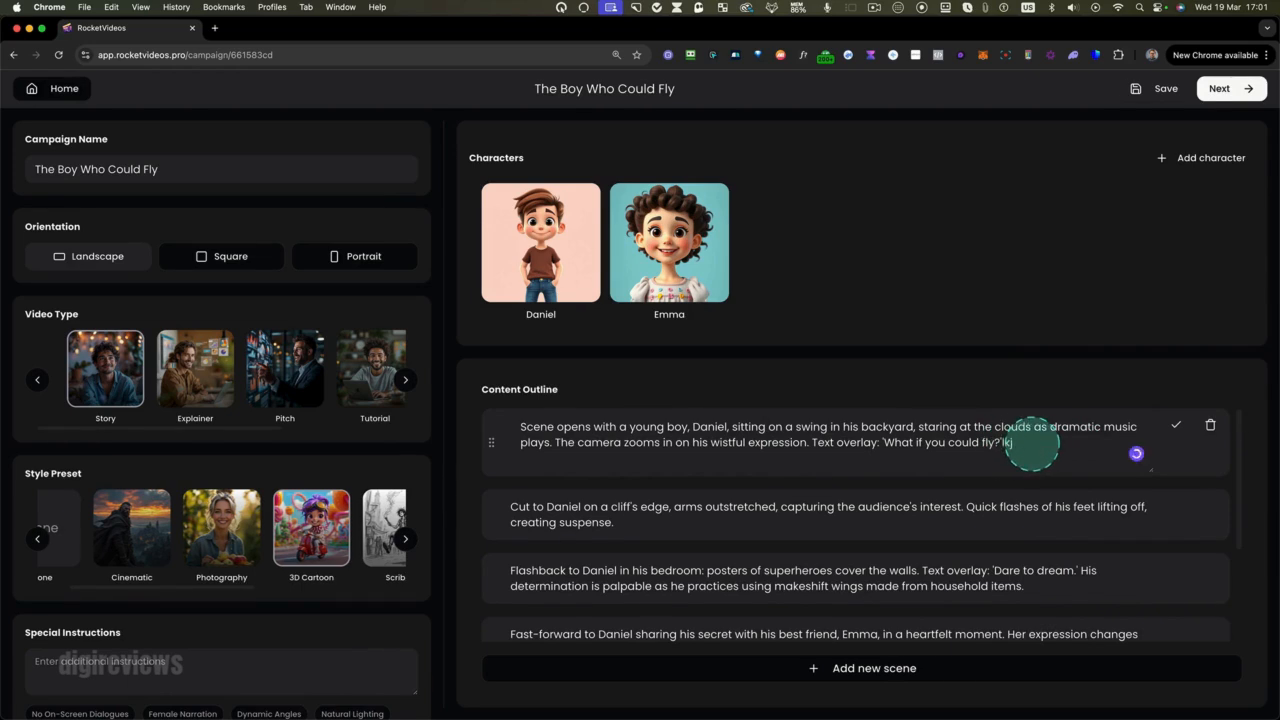
click(1176, 426)
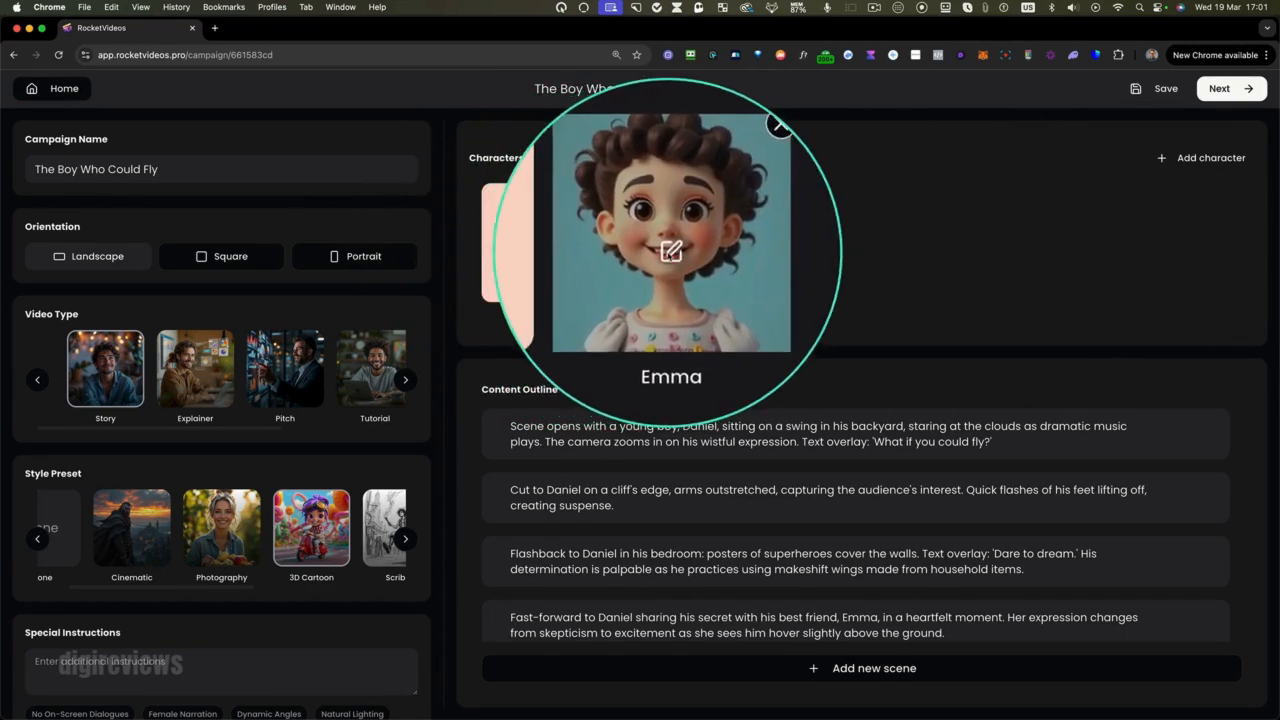
Change the girl character's appearance to "Curly long hair, bright smile" and save it with a regenerated image.
click(666, 251)
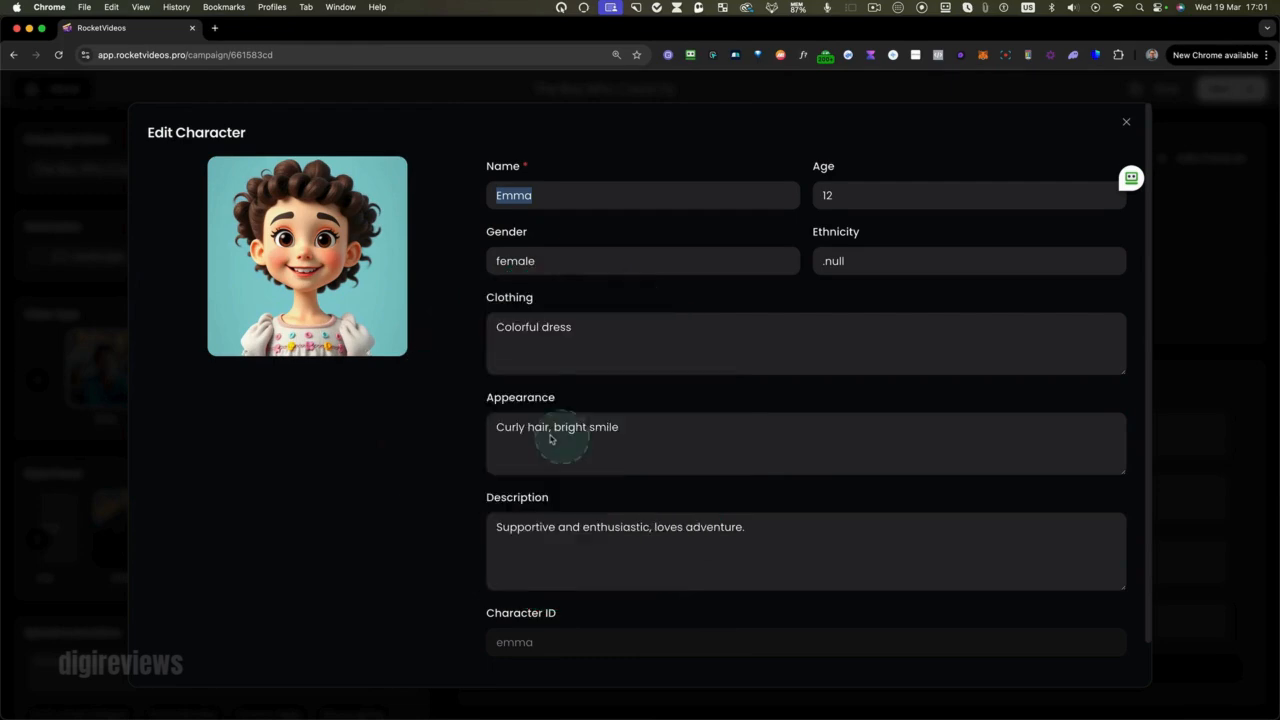
text(long)
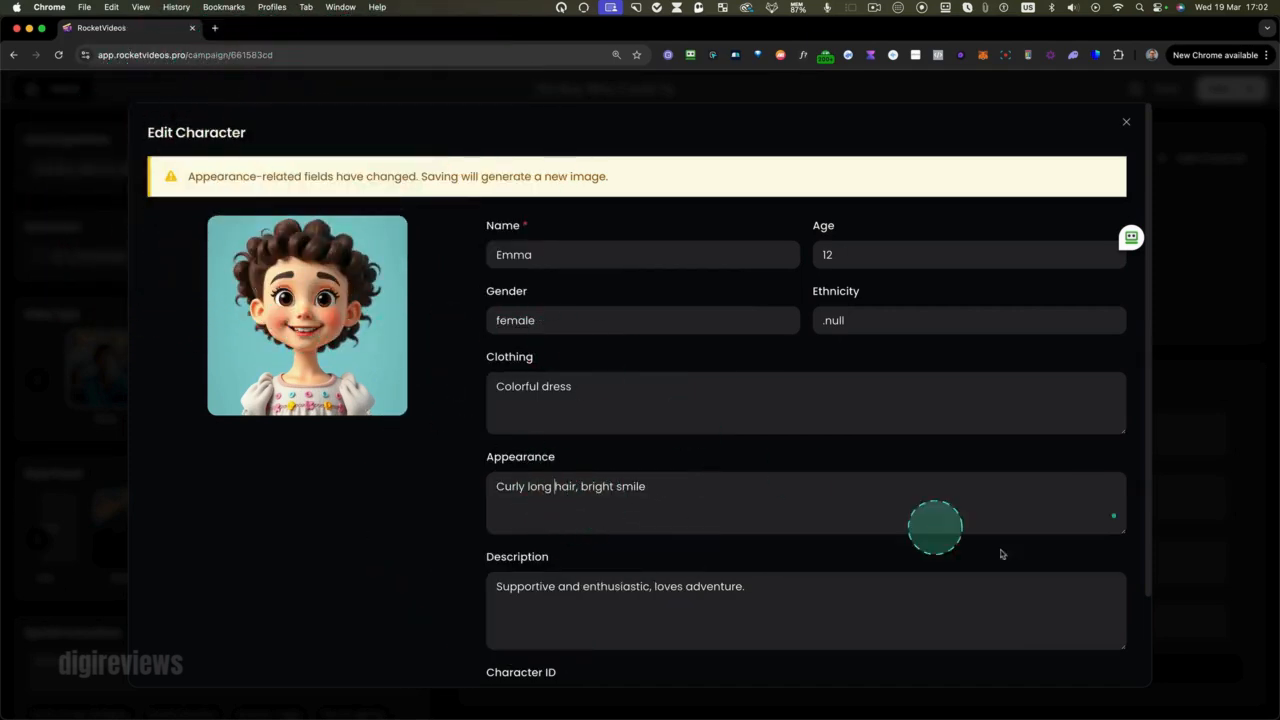
scroll(1001, 553, down, 2)
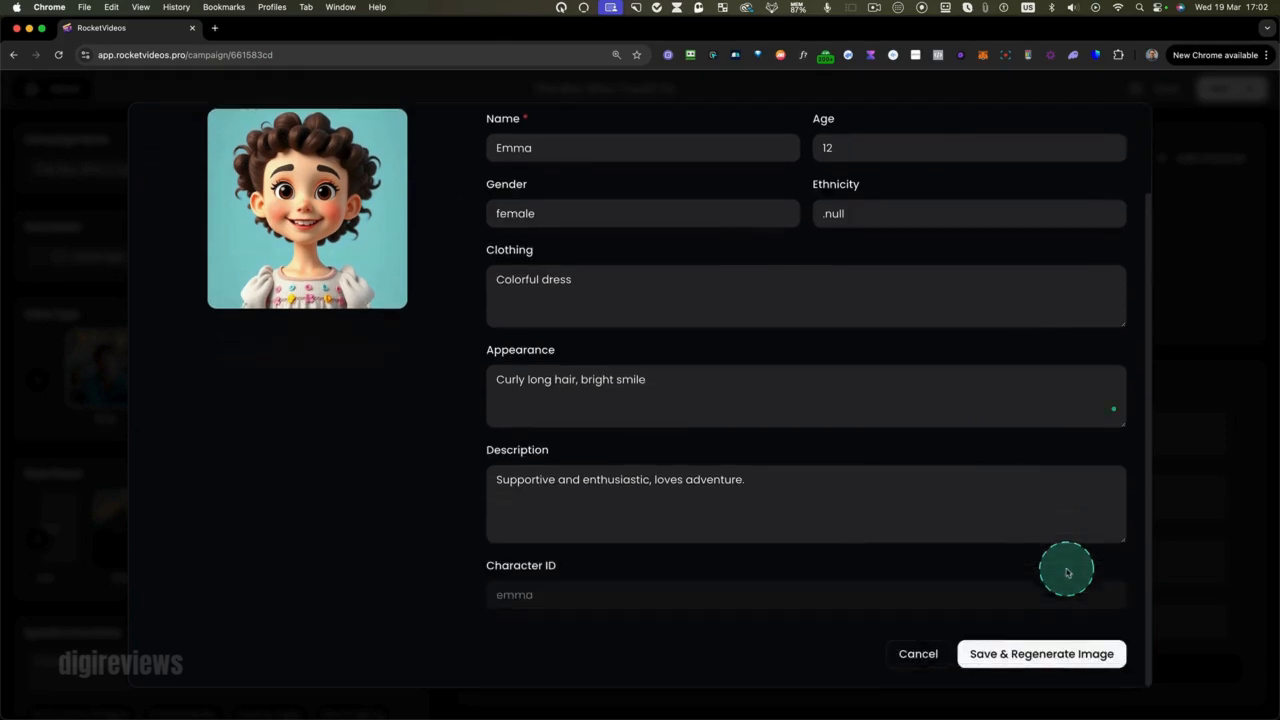
click(1030, 658)
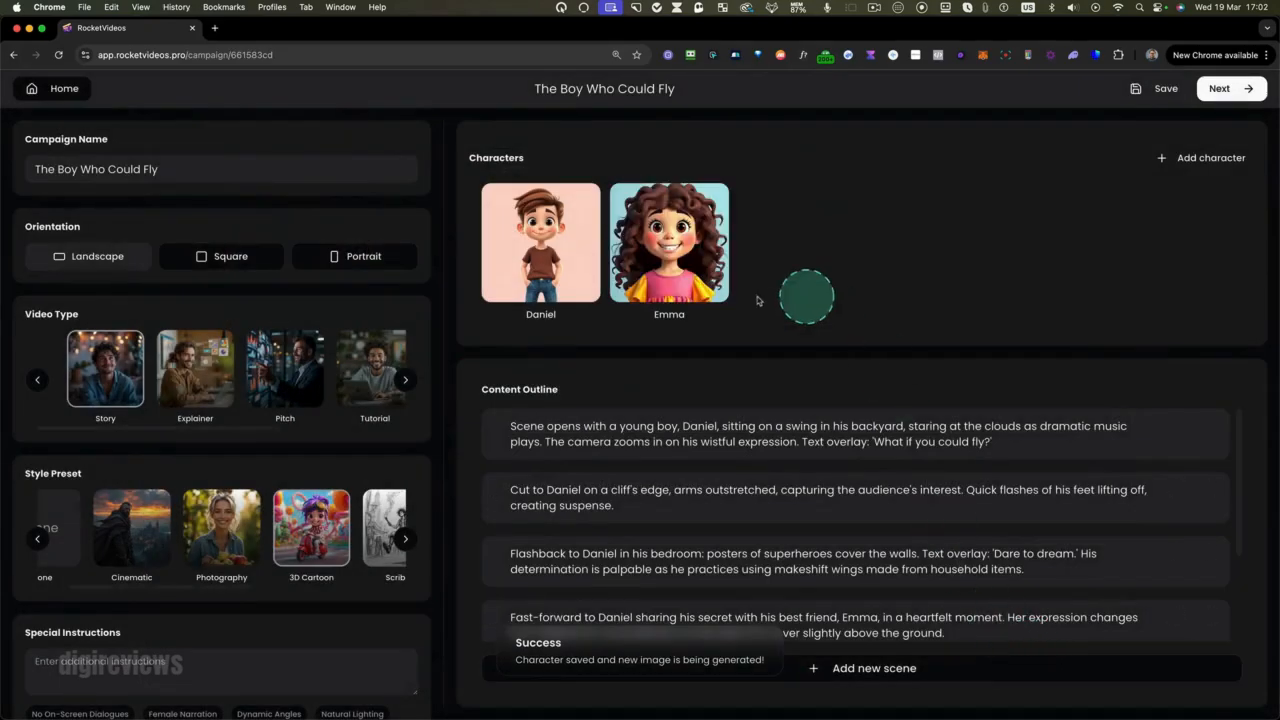
mouse_move(669, 245)
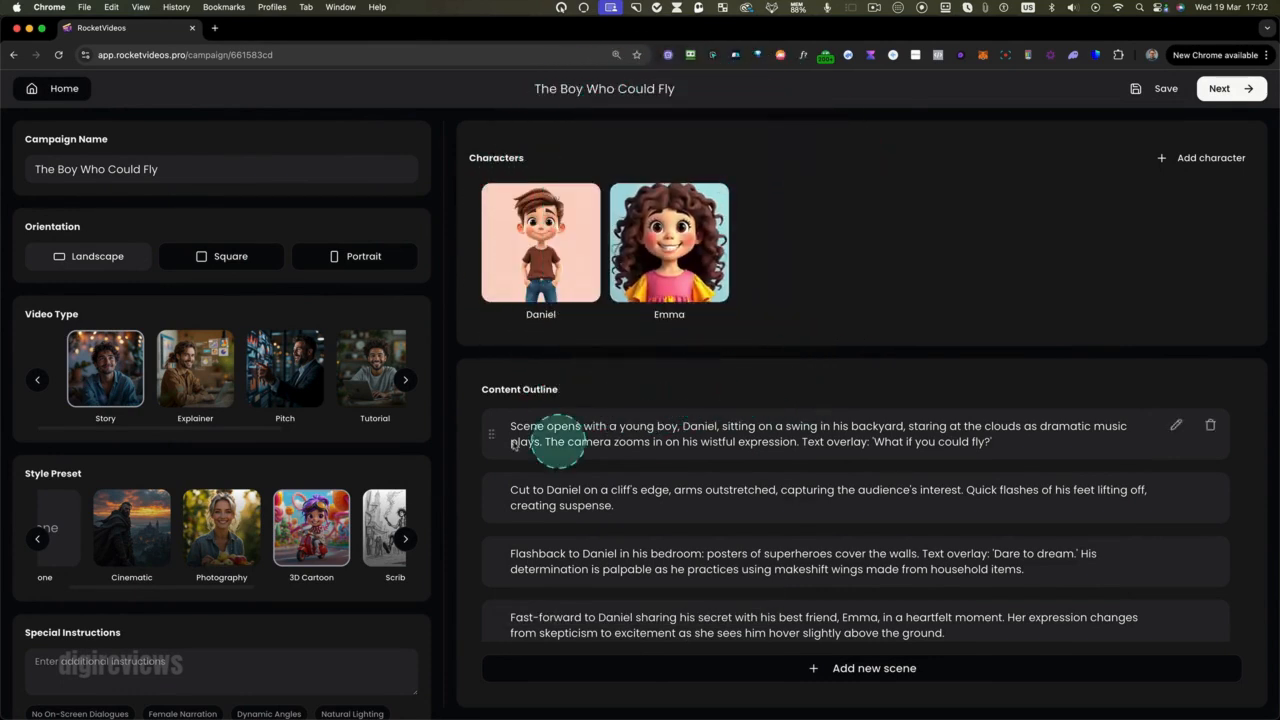
mouse_move(425, 125)
mouse_down()
mouse_move(143, 603)
mouse_move(9, 676)
mouse_move(1, 695)
mouse_up()
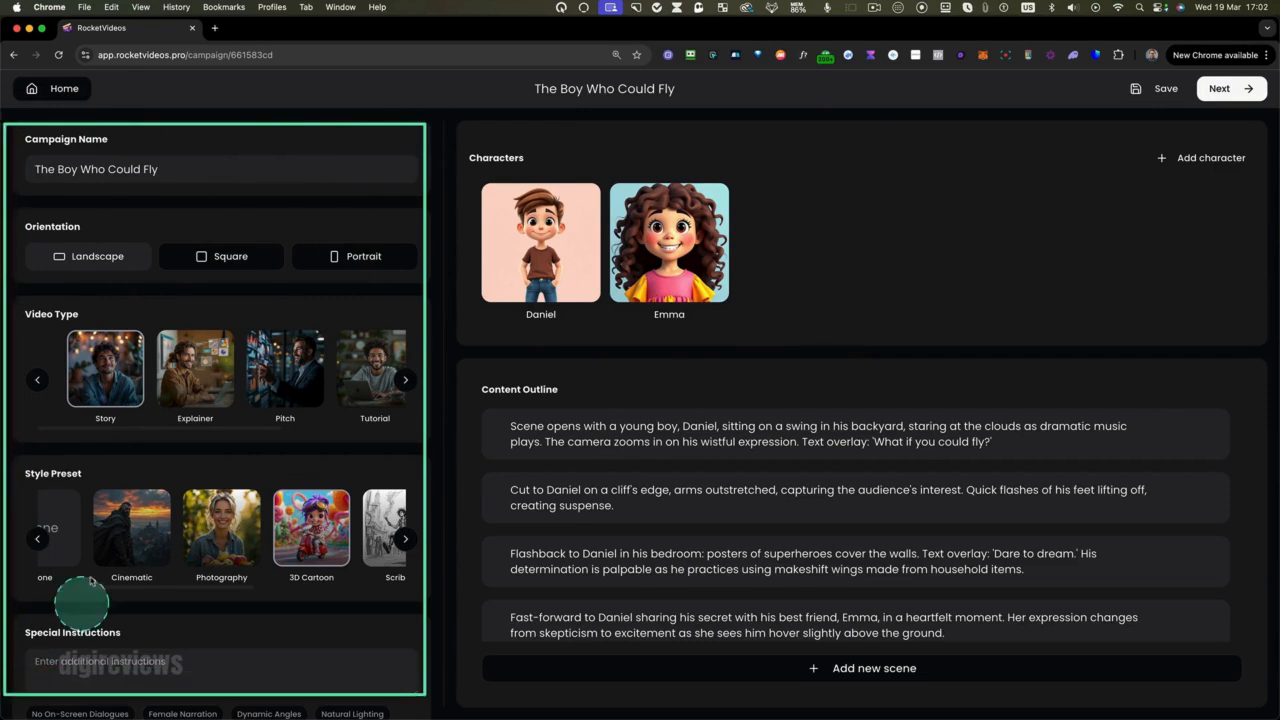
key(ctrl+m)
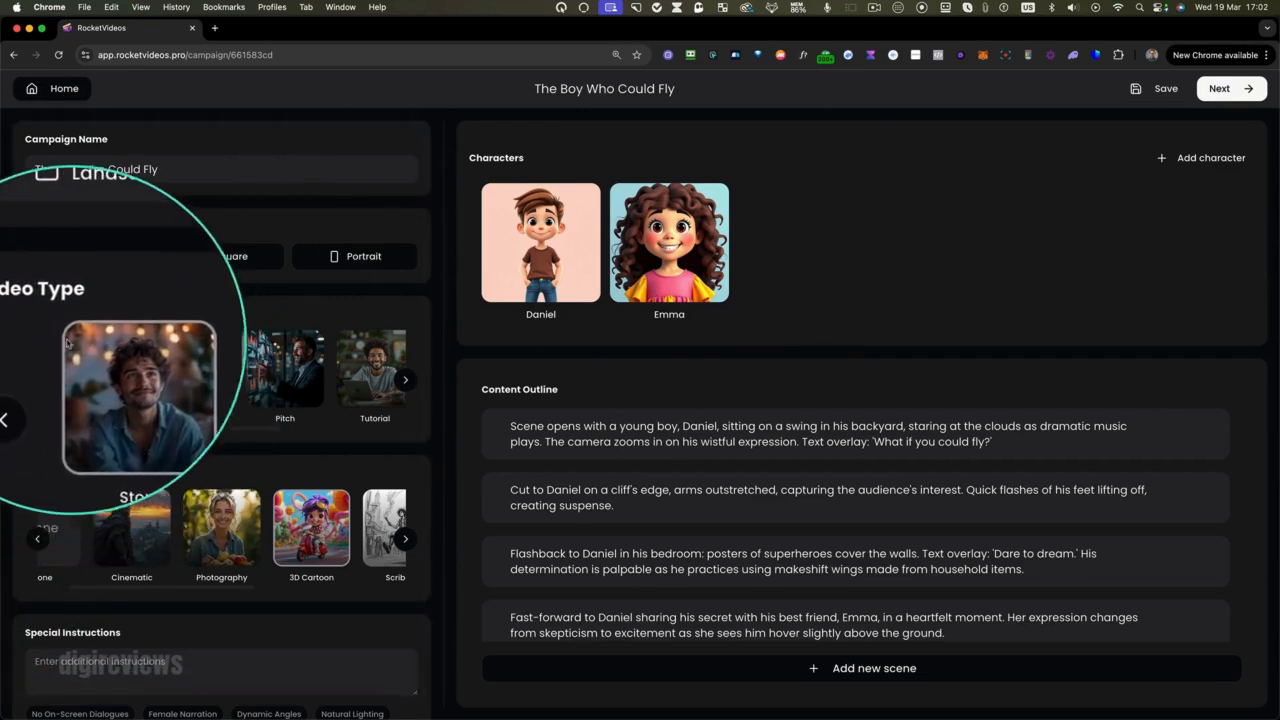
key(Escape)
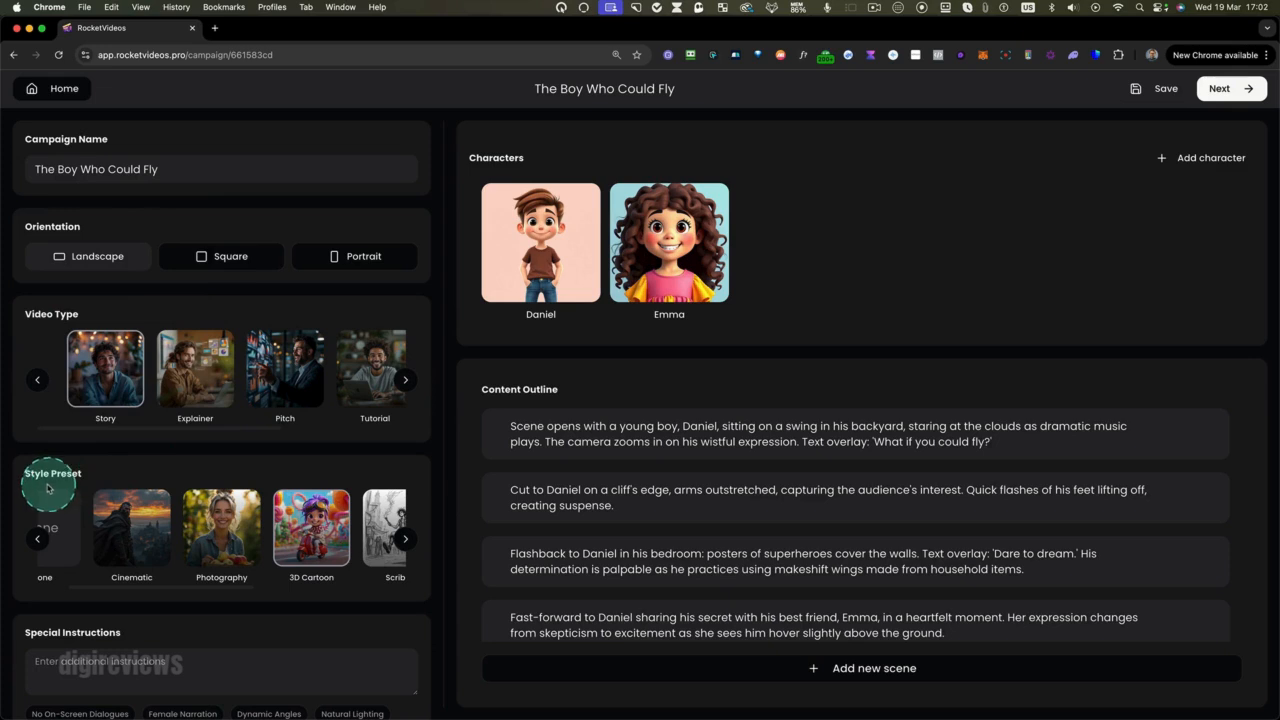
key(ctrl+m)
key(Escape)
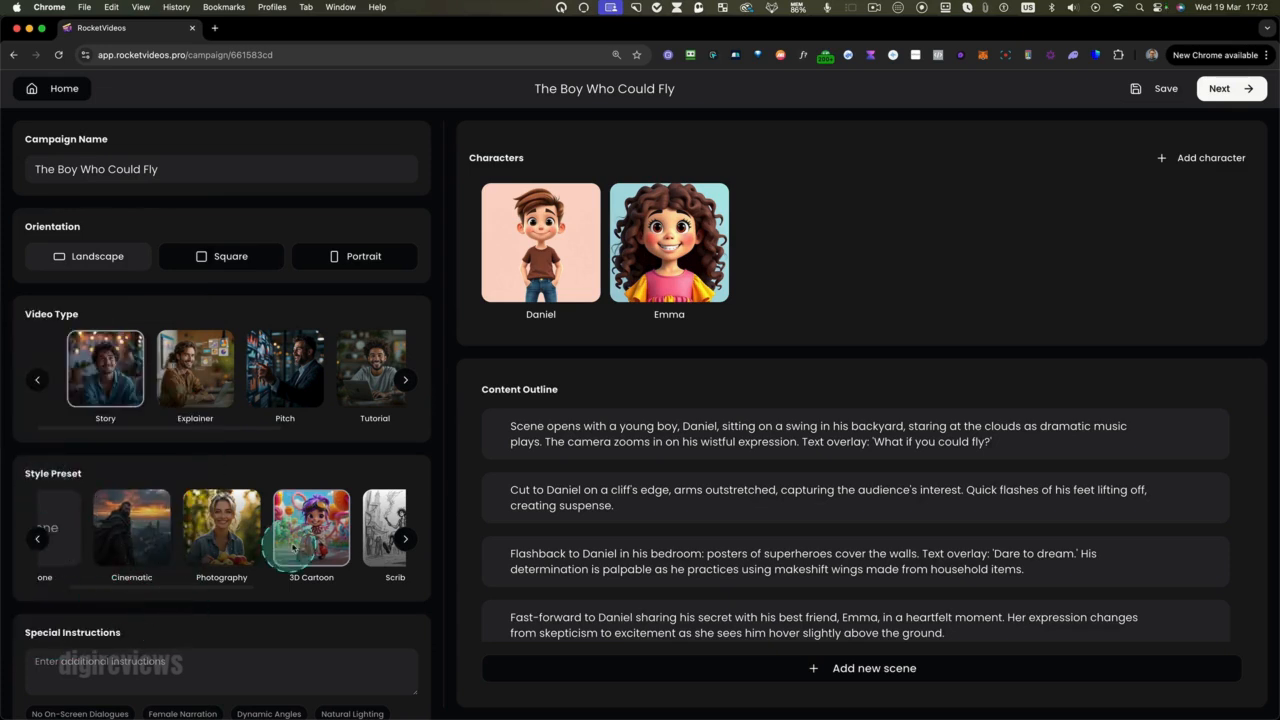
key(ctrl+m)
key(Escape)
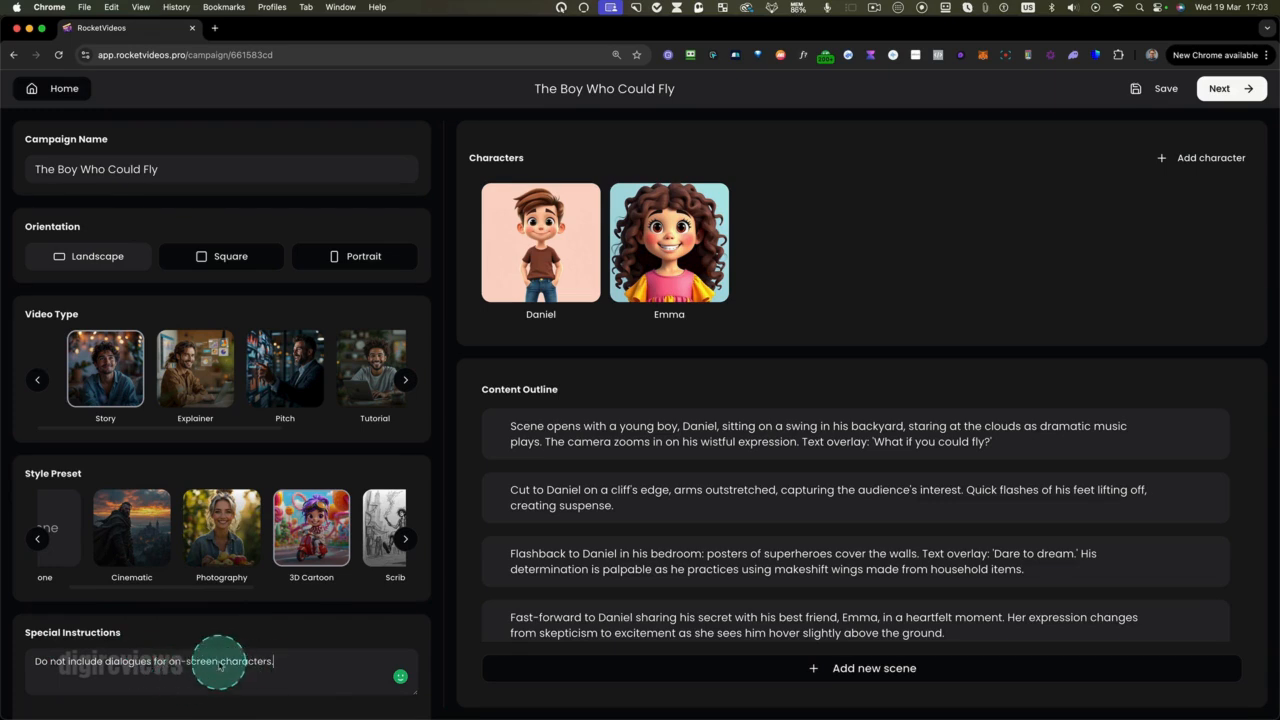
Save the campaign and continue to its storyboard to review the generated scenes.
click(1160, 89)
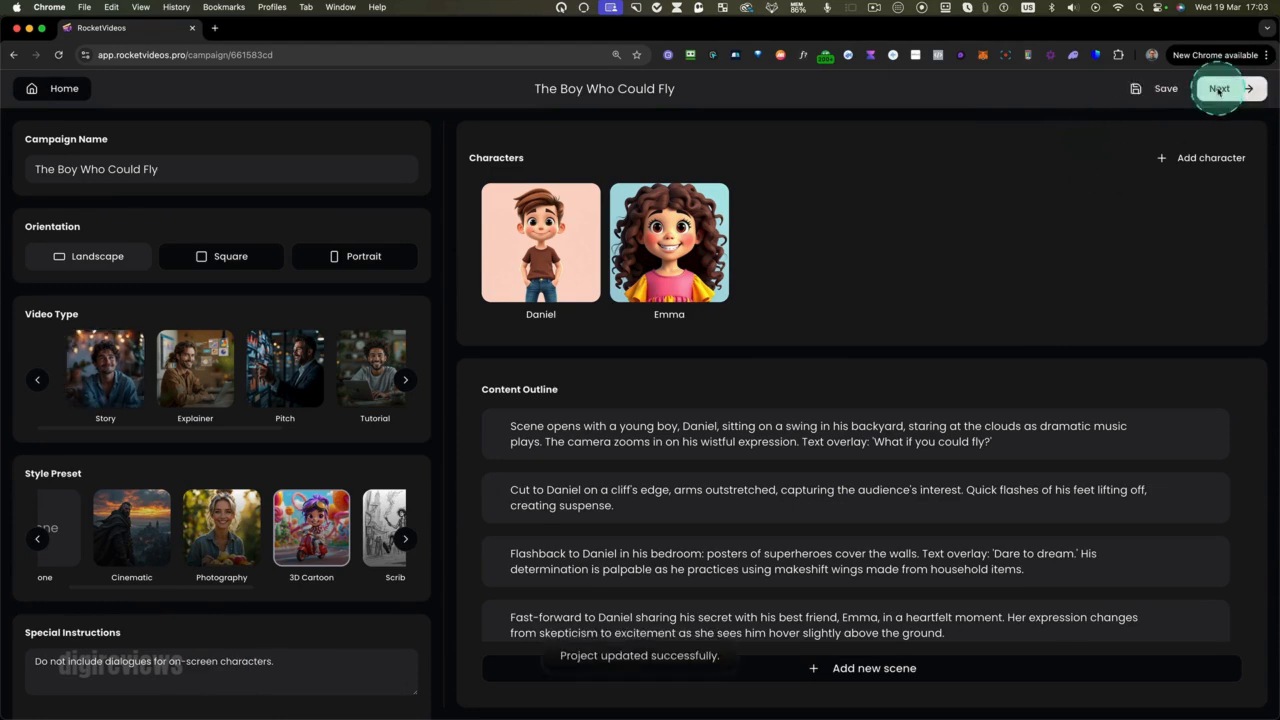
click(1218, 90)
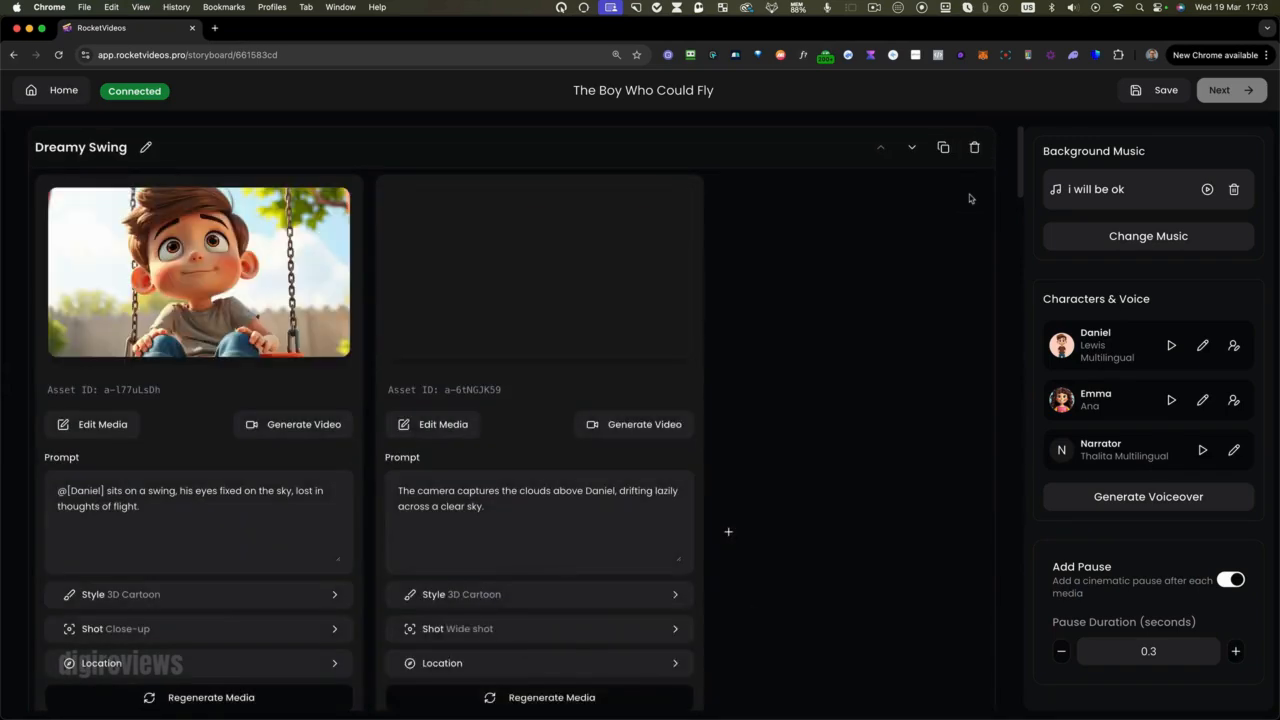
scroll(771, 335, down, 5)
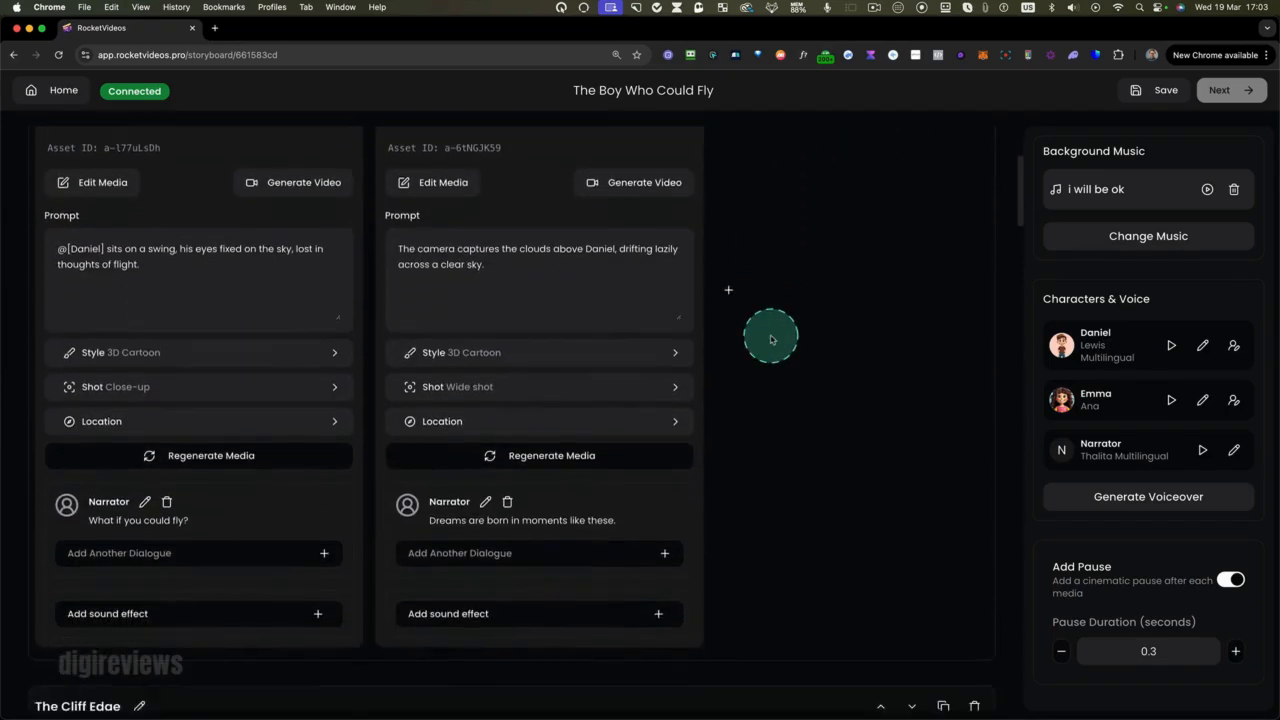
scroll(771, 339, down, 8)
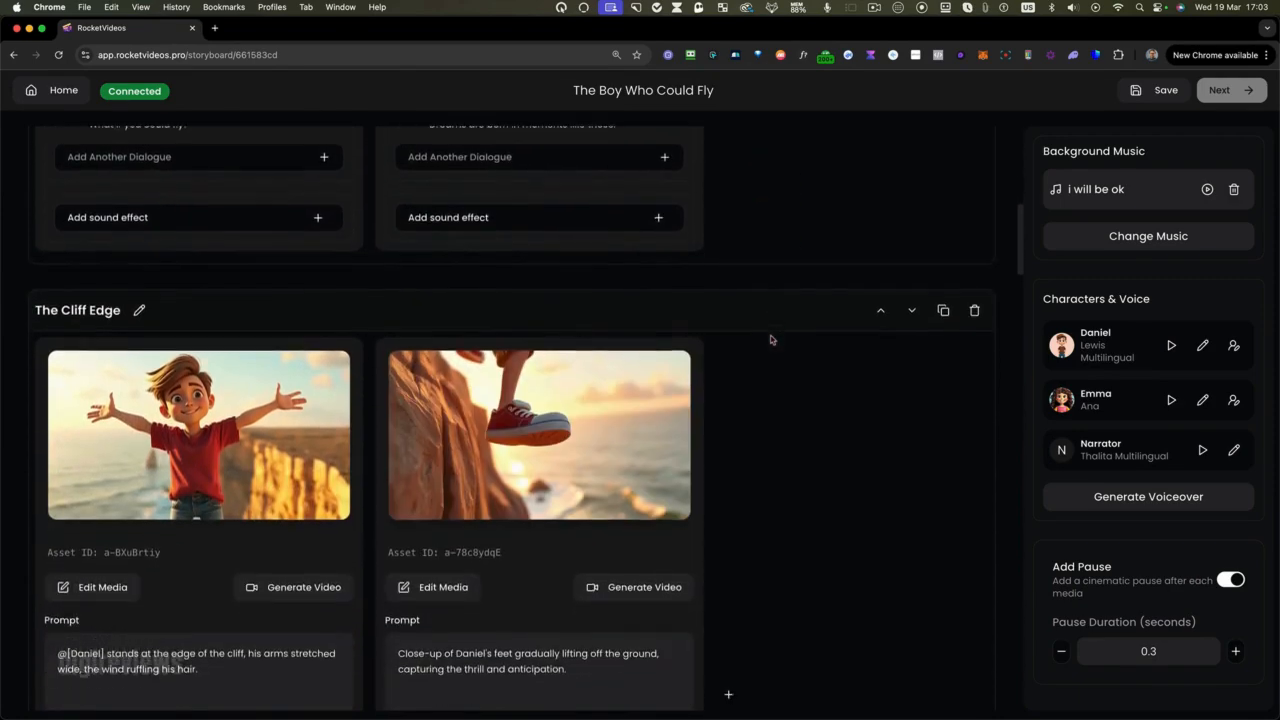
Review the storyboard scenes from The Cliff Edge through Celebration of Flight, checking their images, prompts and narration.
scroll(771, 339, down, 1)
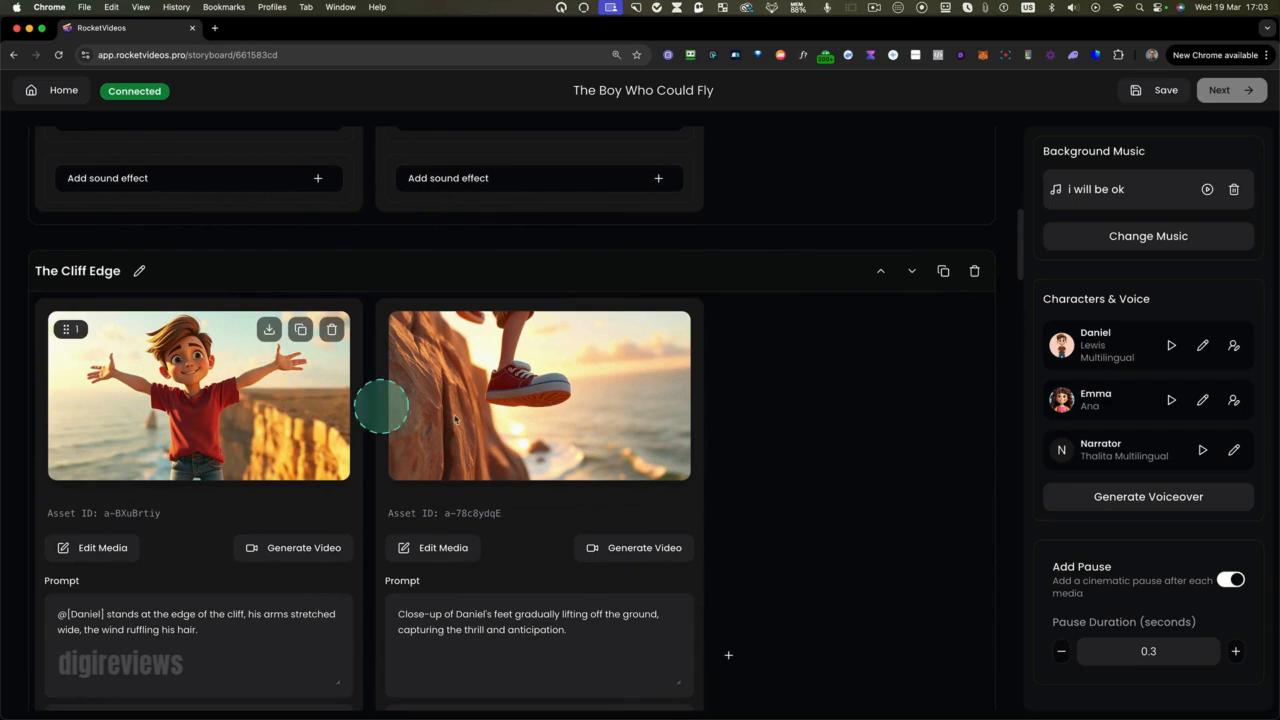
scroll(745, 430, down, 10)
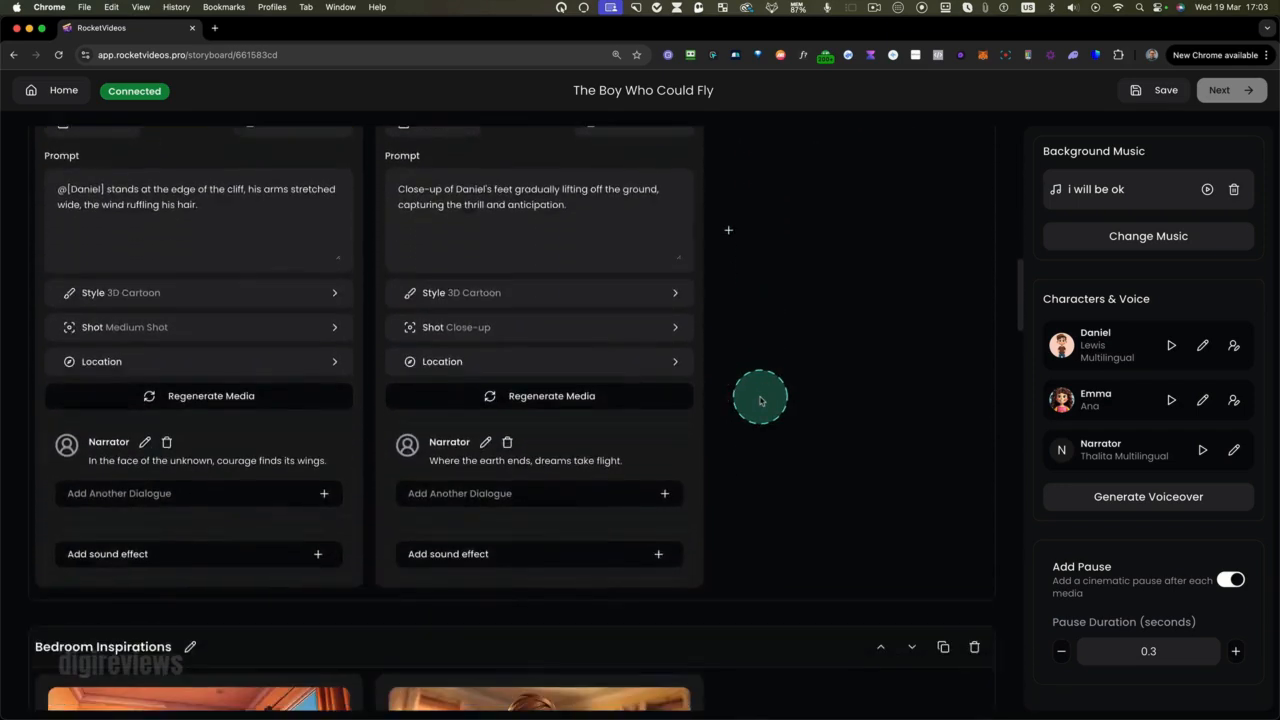
scroll(760, 401, down, 10)
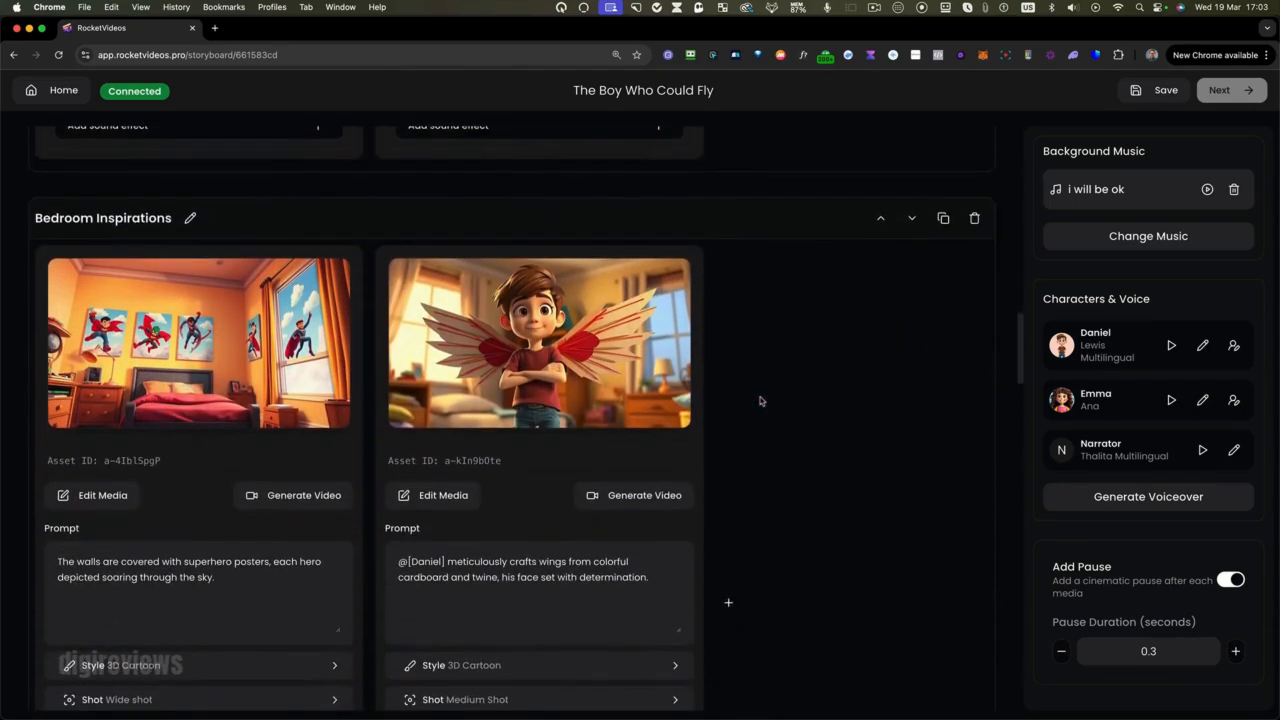
scroll(760, 401, down, 1)
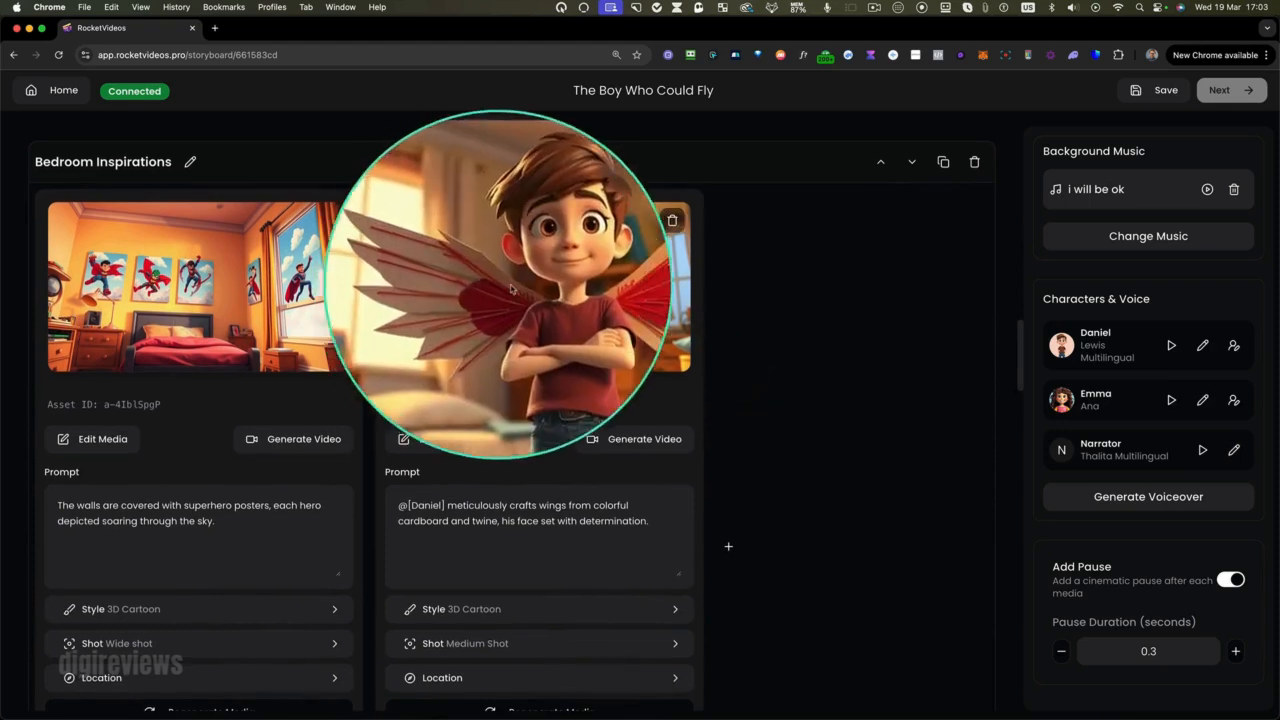
scroll(754, 374, down, 6)
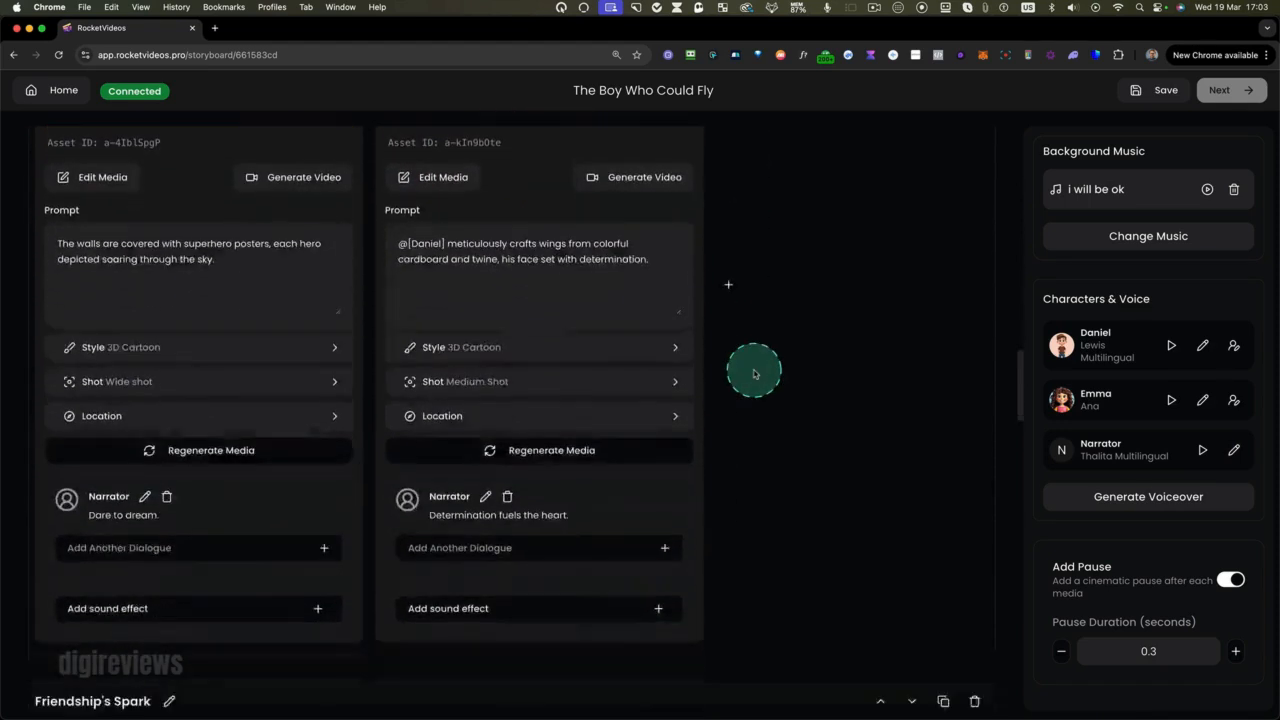
scroll(754, 374, down, 12)
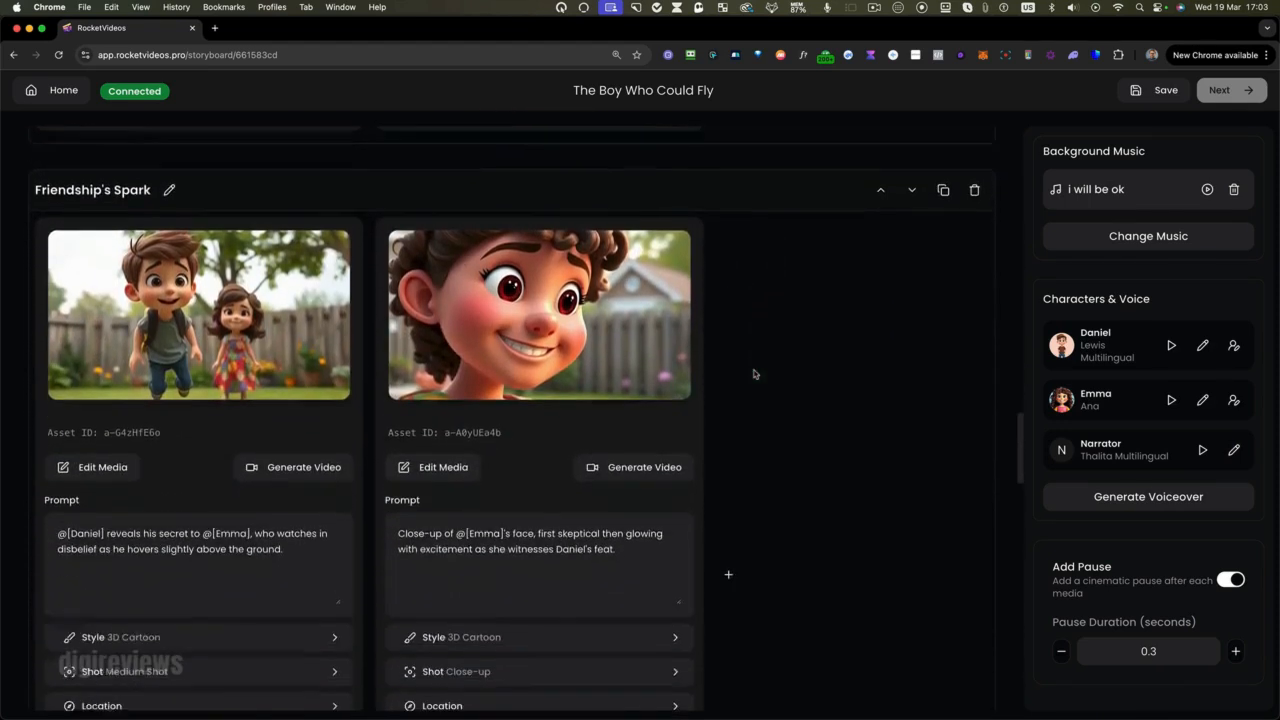
scroll(754, 374, down, 4)
scroll(754, 374, down, 9)
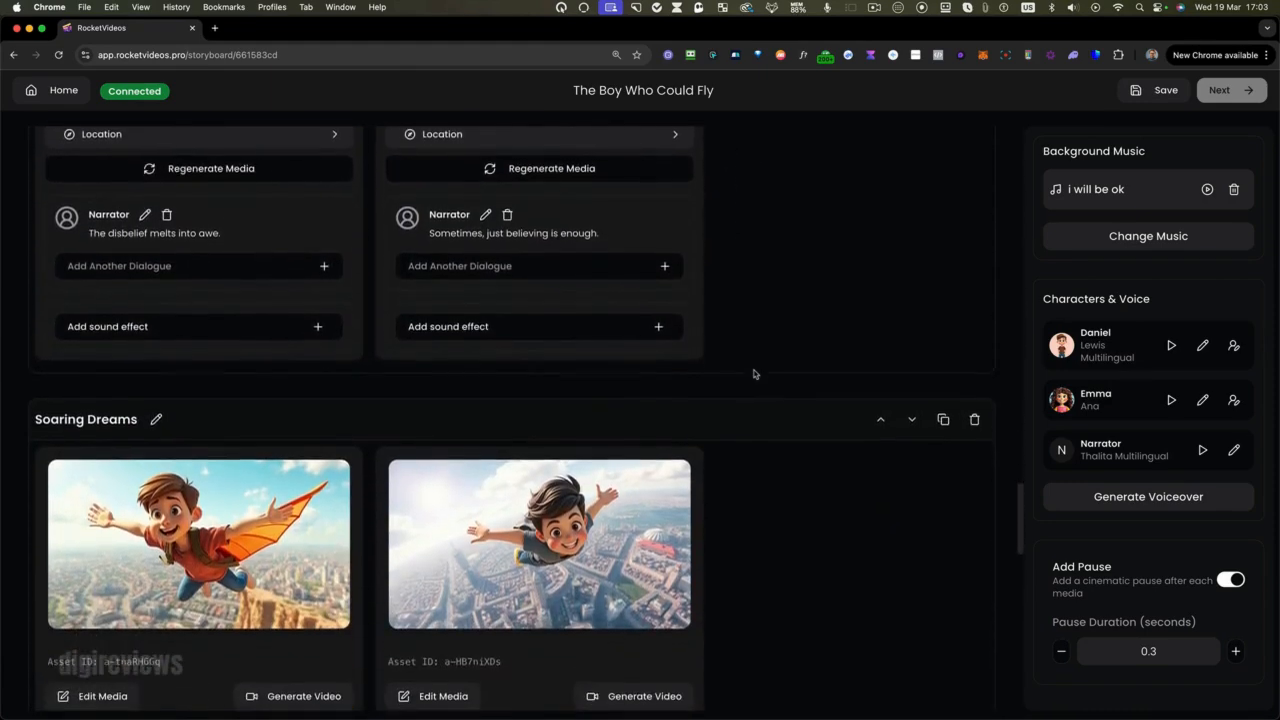
scroll(754, 374, down, 1)
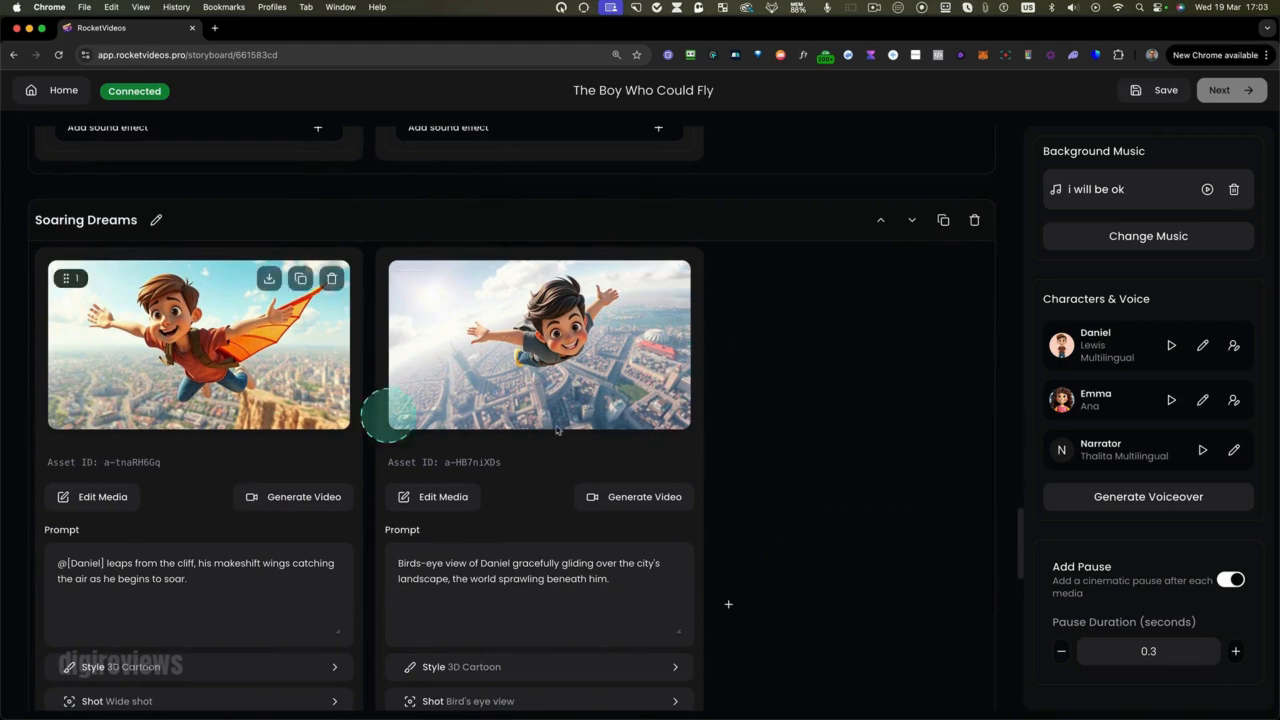
scroll(767, 412, down, 17)
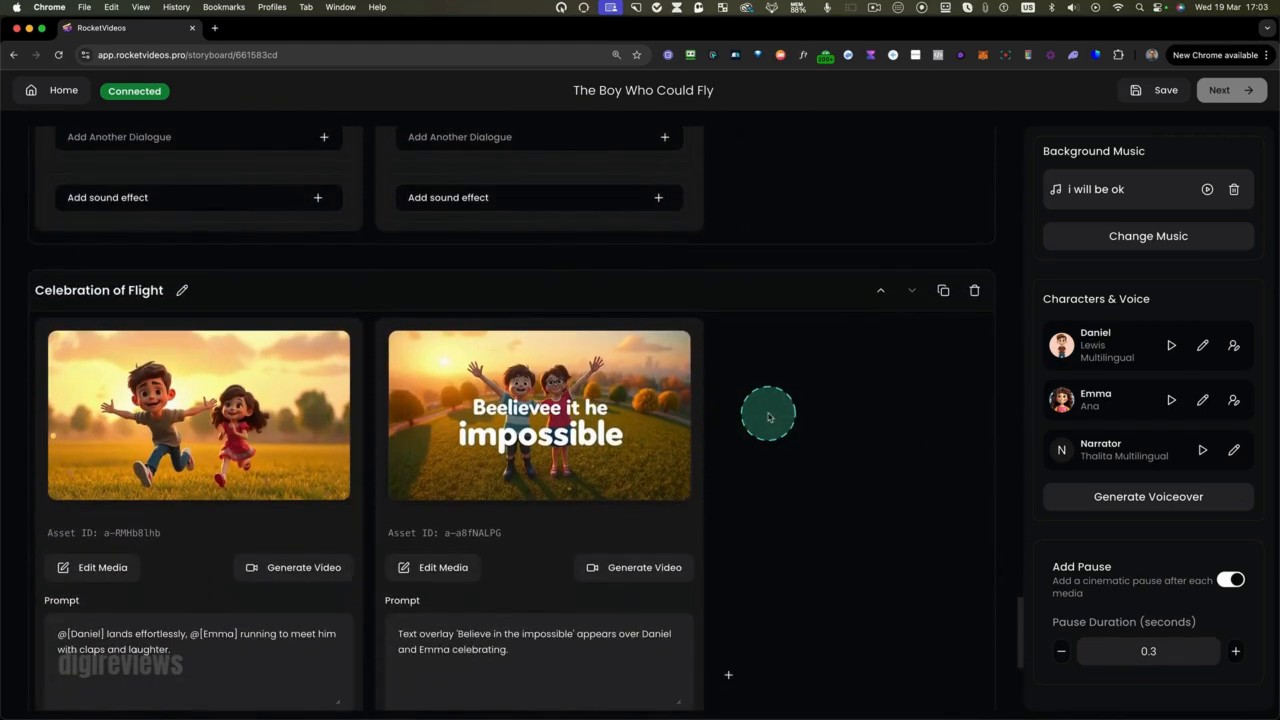
scroll(768, 417, down, 2)
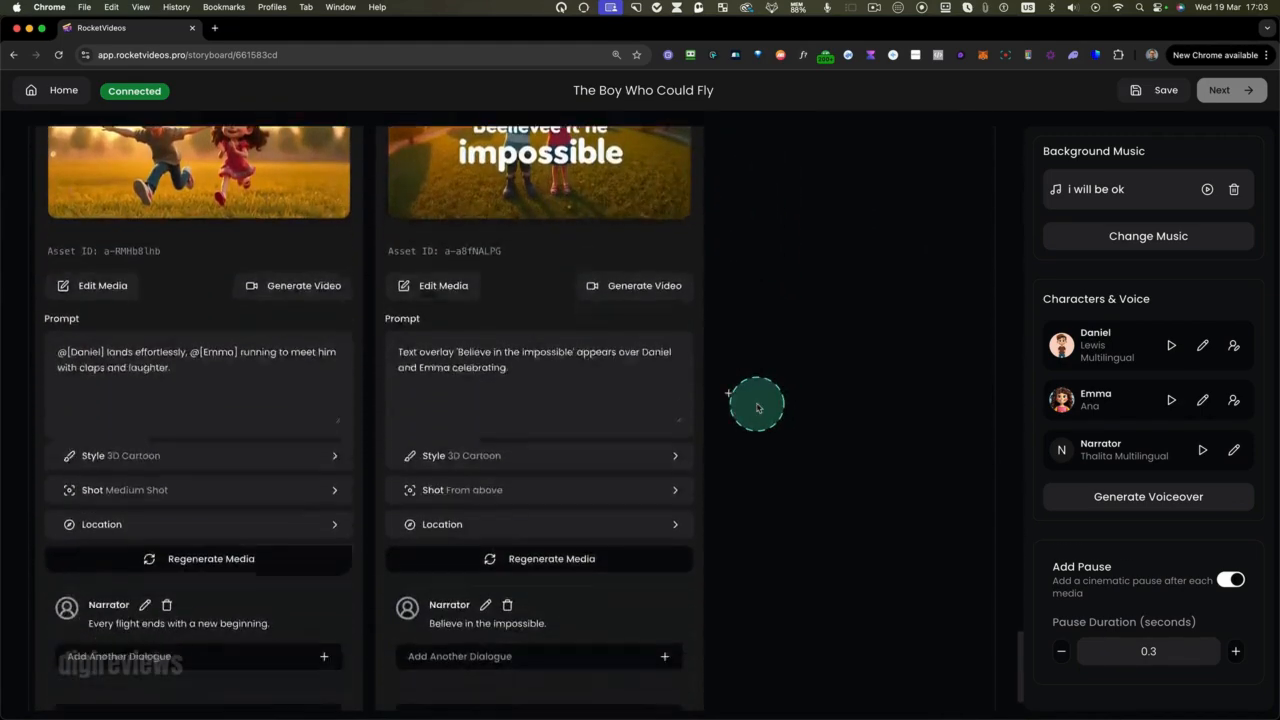
Examine how the Dreamy Swing and The Cliff Edge scenes are structured, including each media card's image, prompt and settings.
scroll(760, 390, up, 20)
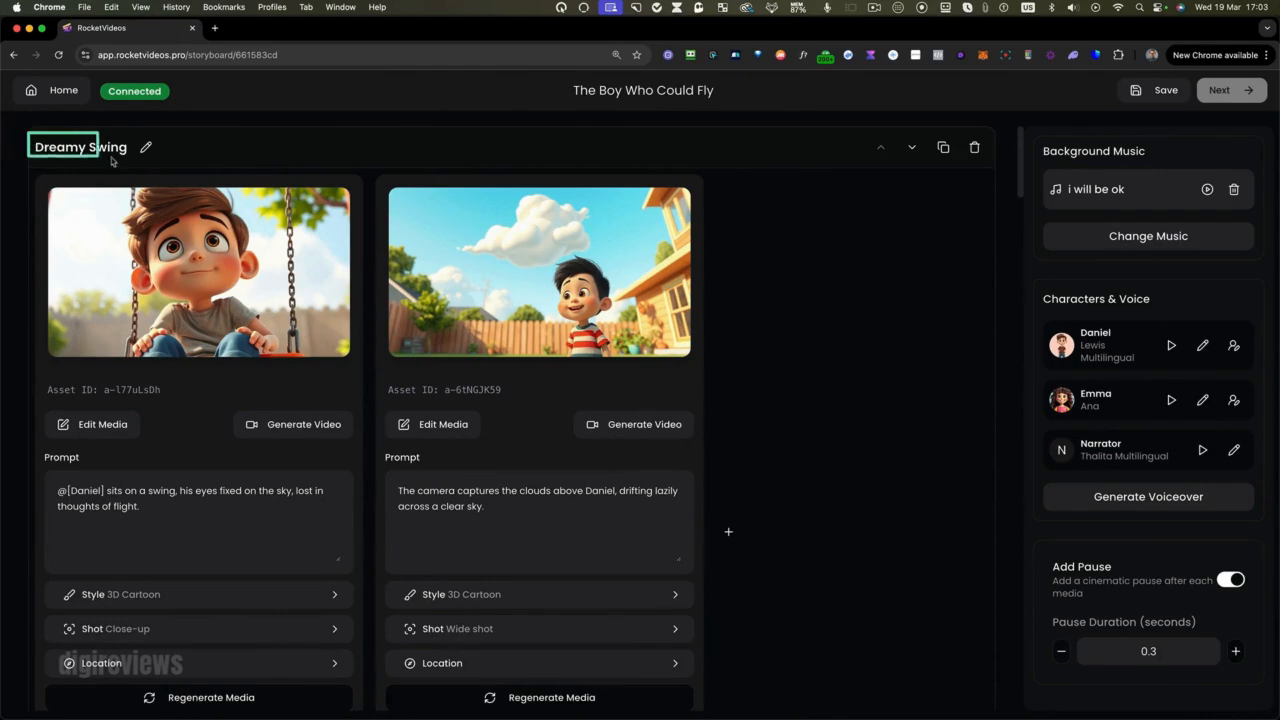
scroll(29, 174, down, 5)
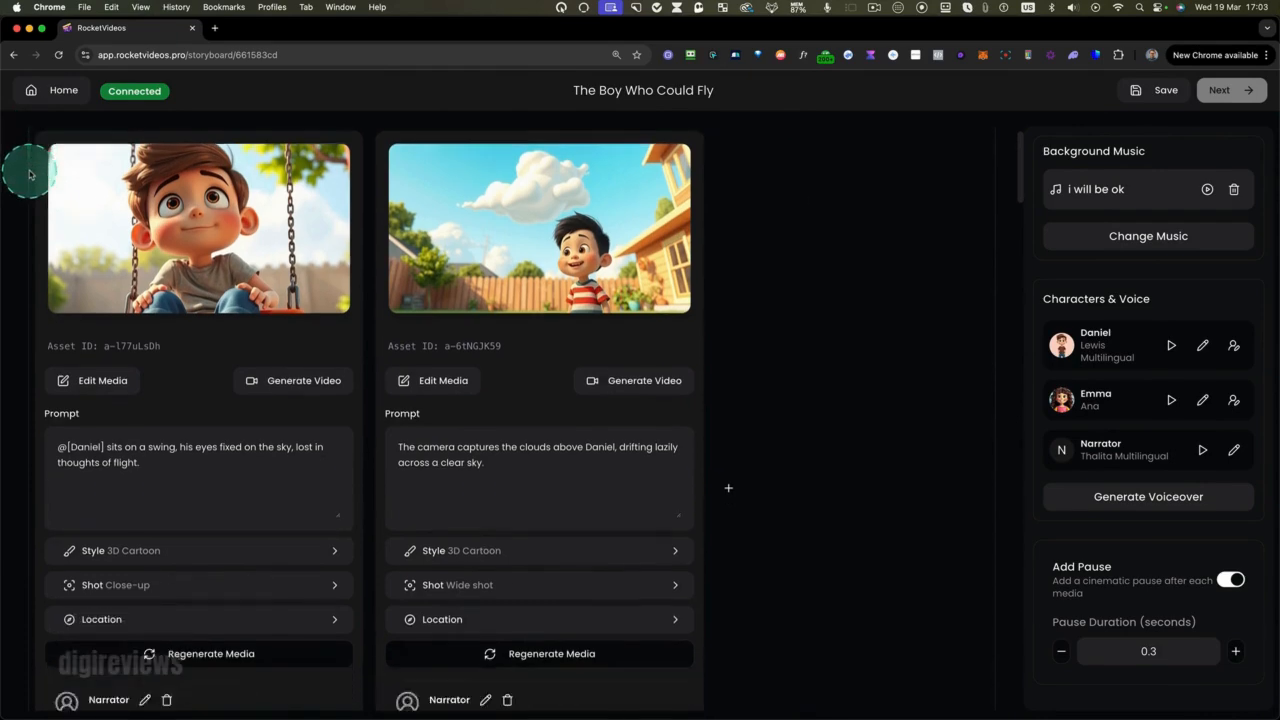
scroll(29, 174, down, 4)
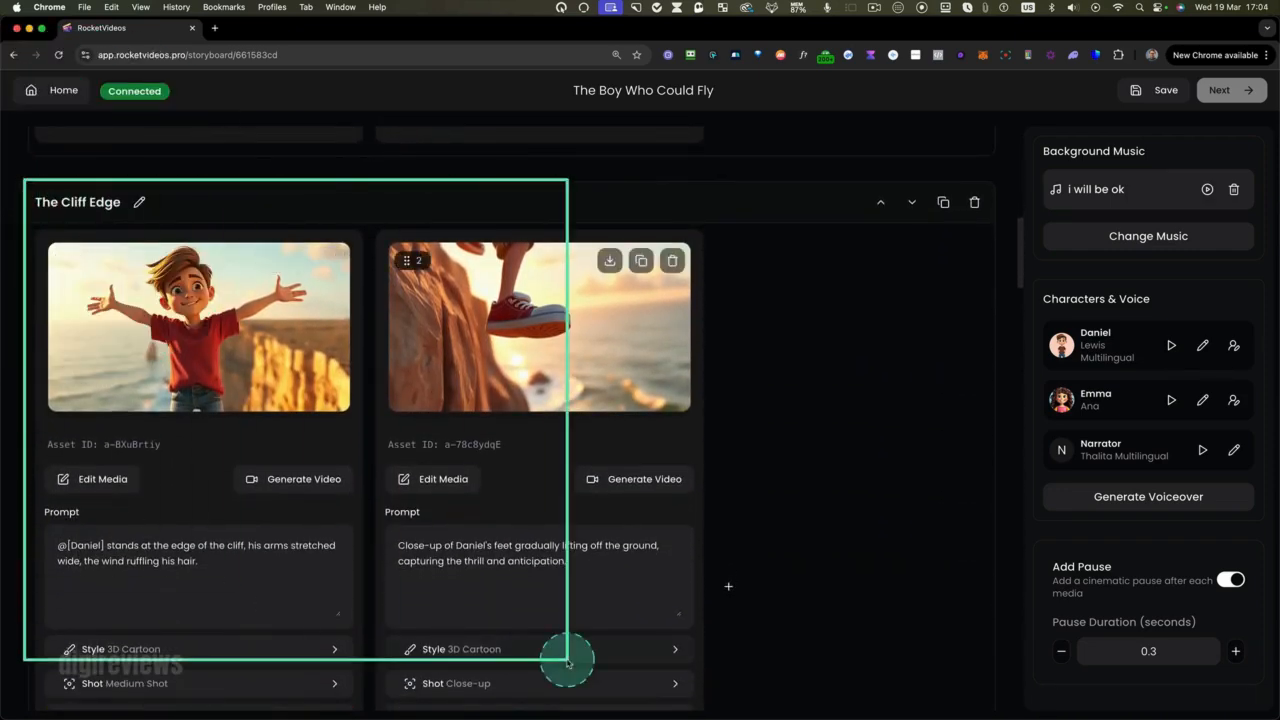
scroll(772, 472, up, 10)
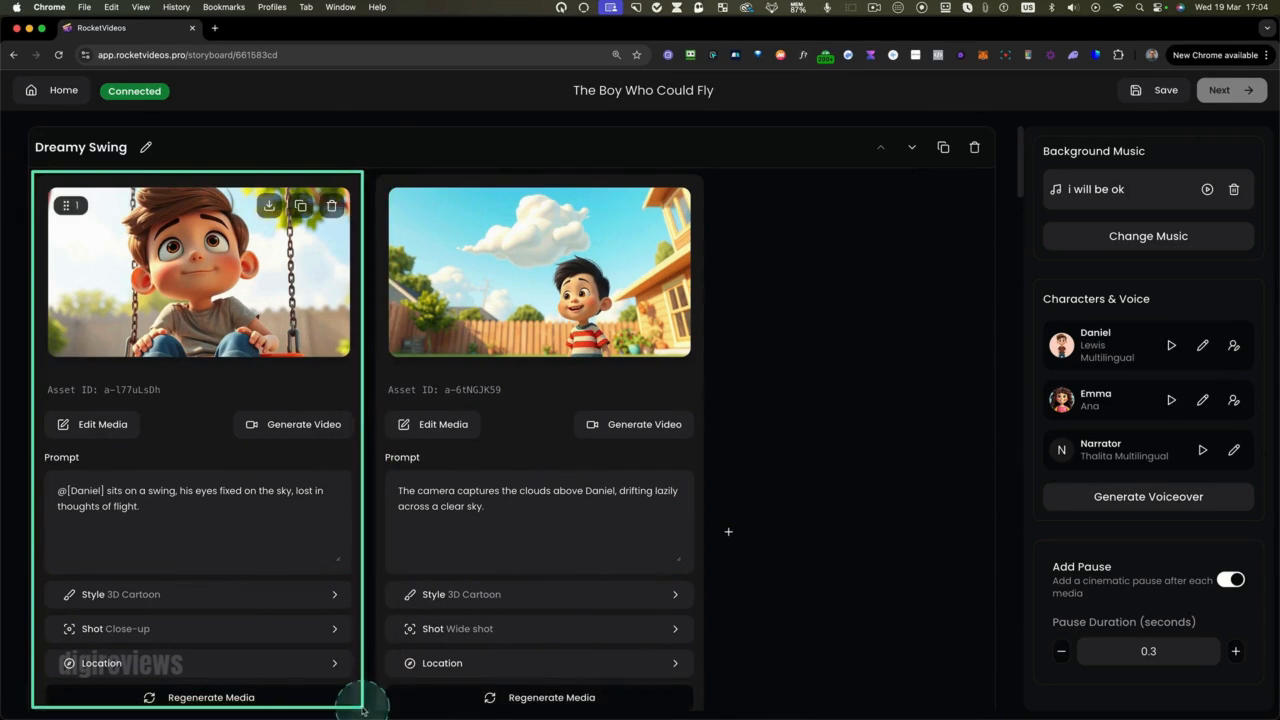
scroll(249, 343, down, 1)
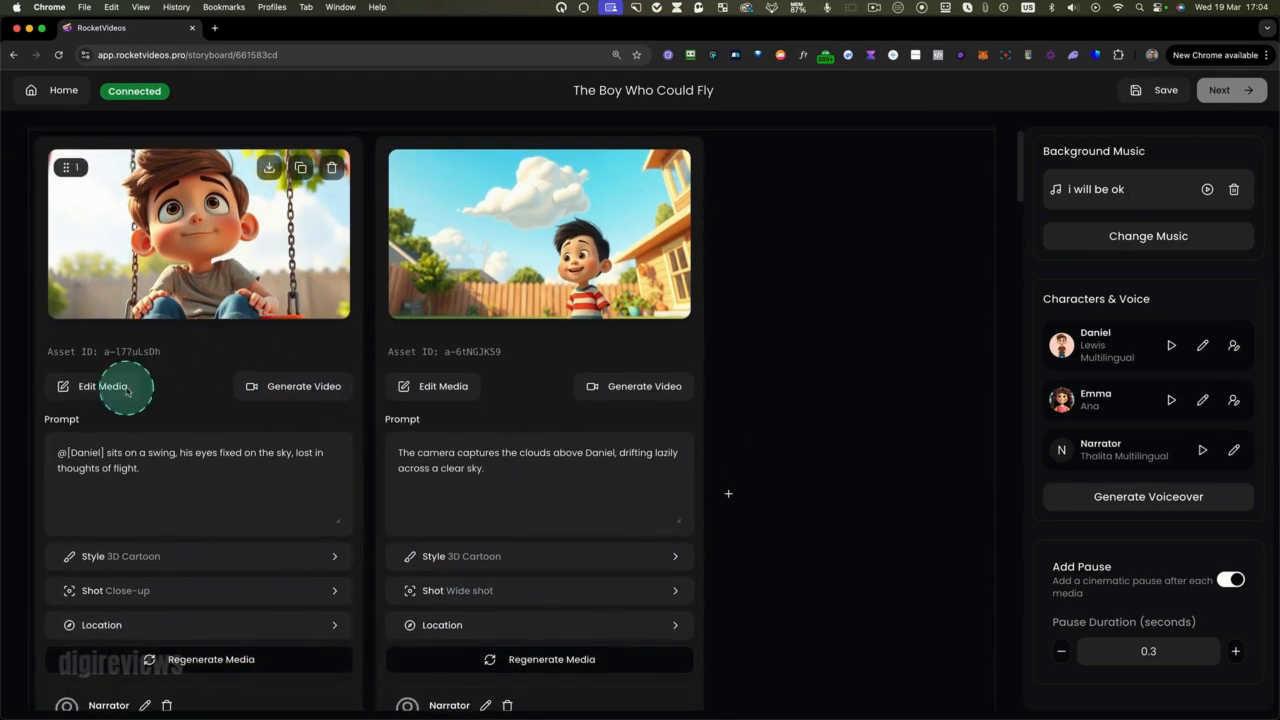
scroll(225, 289, up, 5)
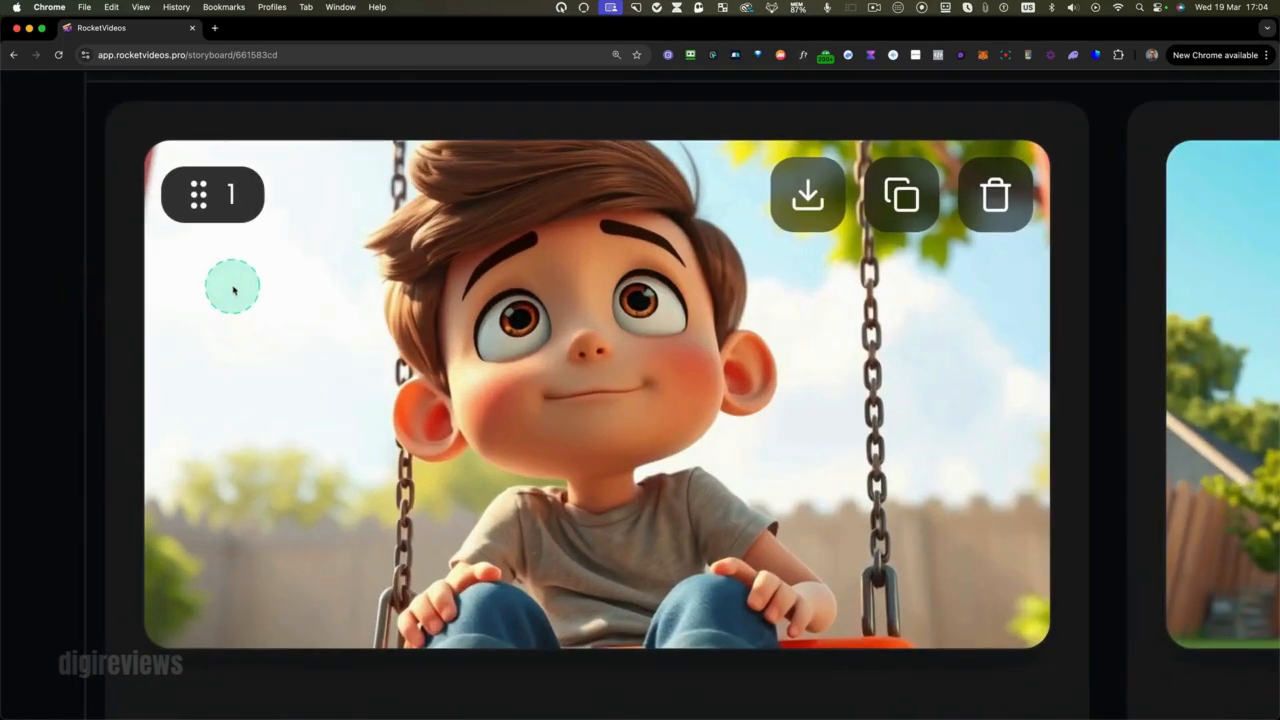
scroll(681, 394, down, 5)
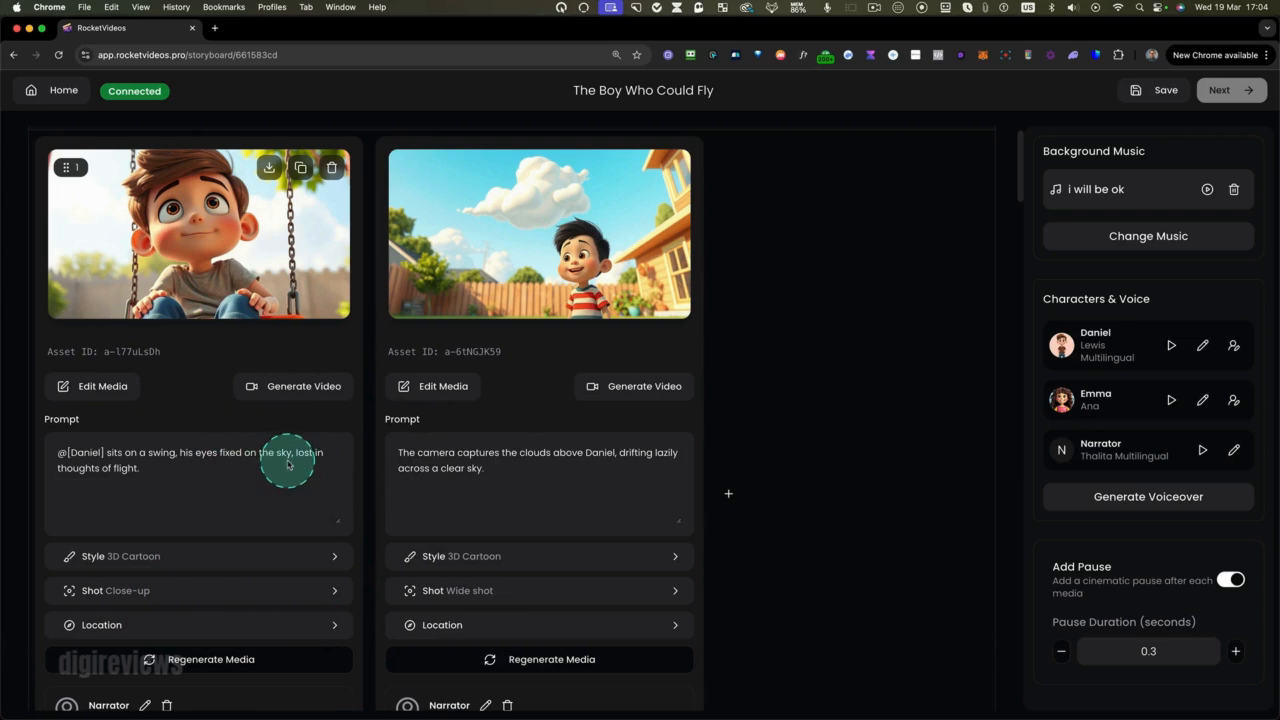
scroll(261, 489, down, 1)
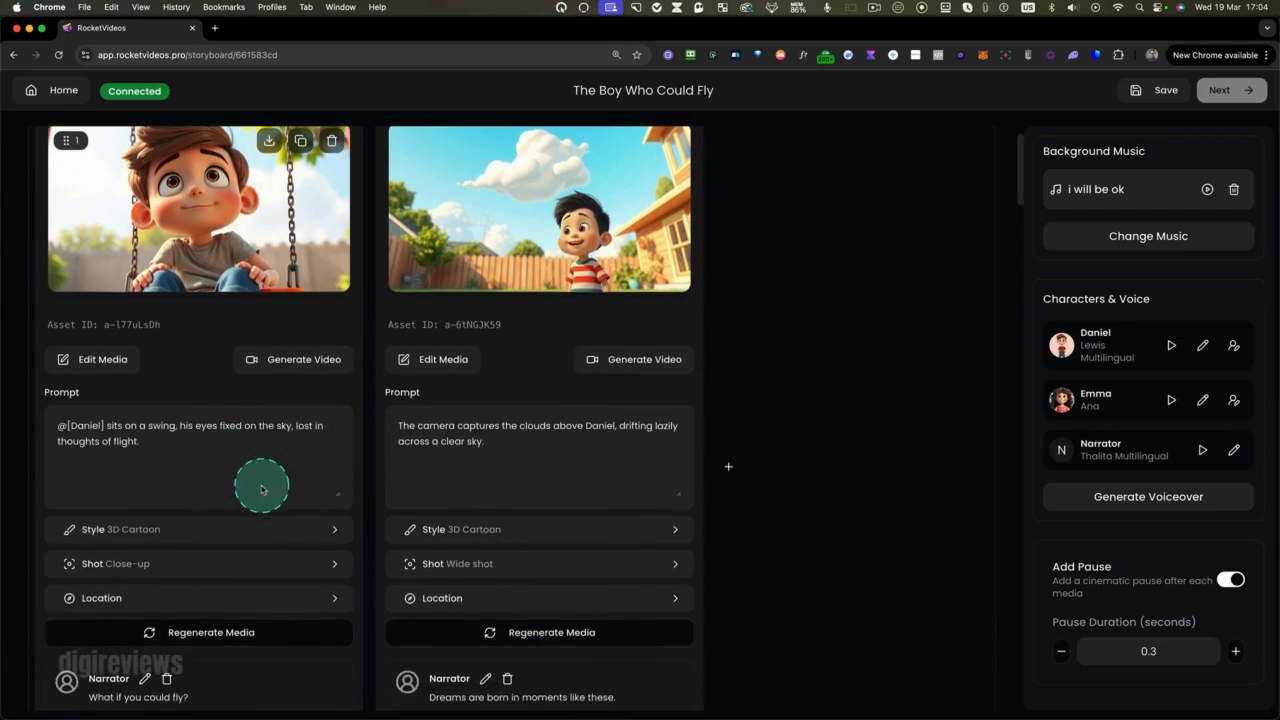
scroll(240, 443, up, 2)
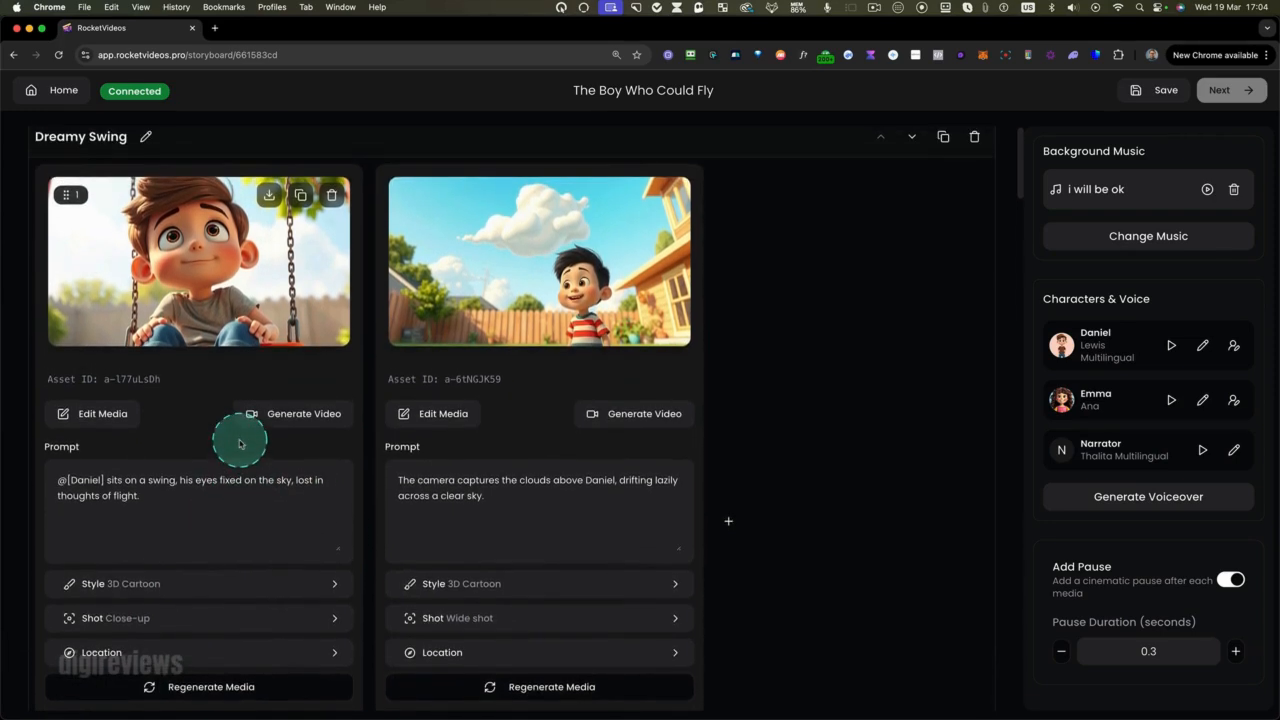
Change "sits" to "stand" in the prompt of the first media in the Dreamy Swing scene.
scroll(228, 403, down, 1)
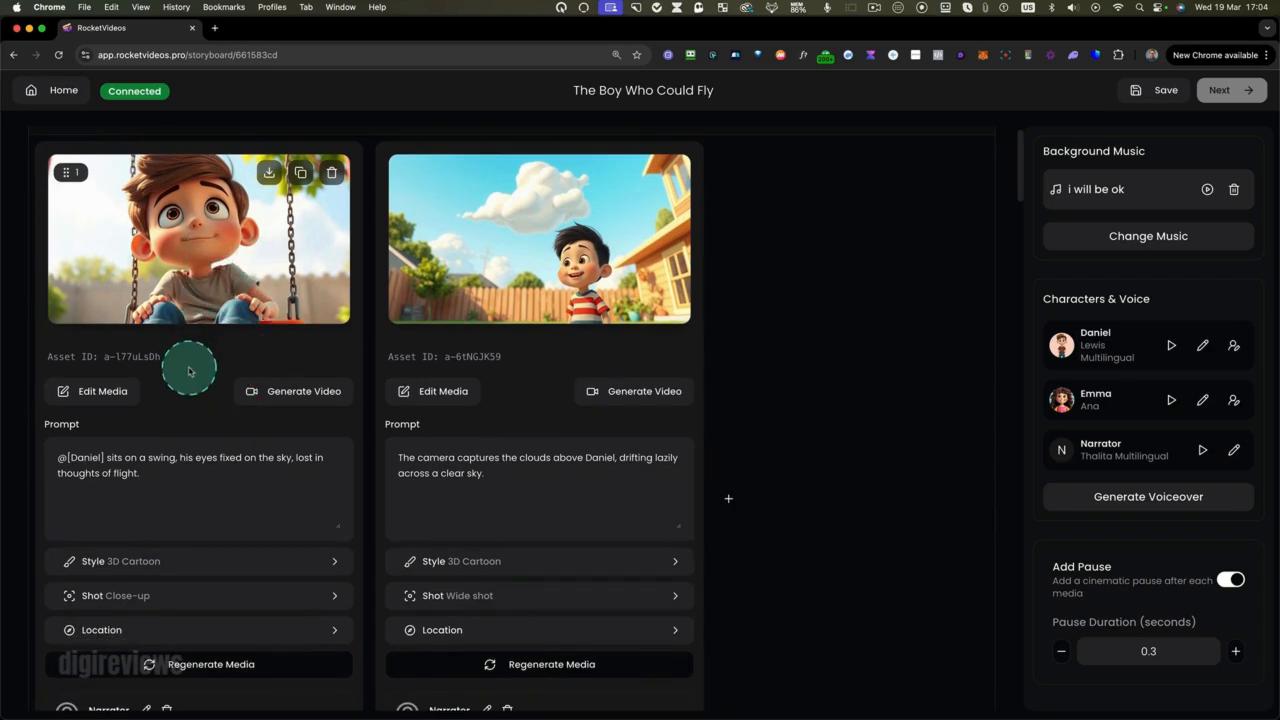
scroll(189, 362, up, 1)
scroll(185, 337, down, 1)
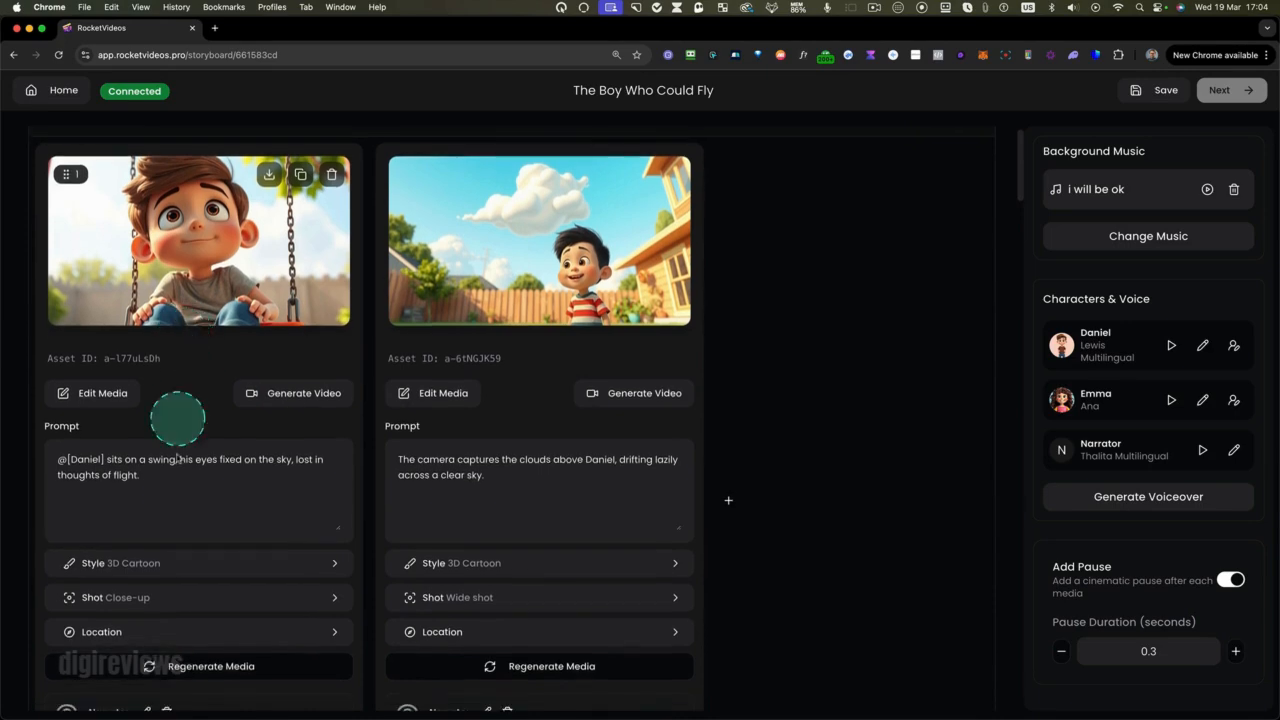
click(130, 480)
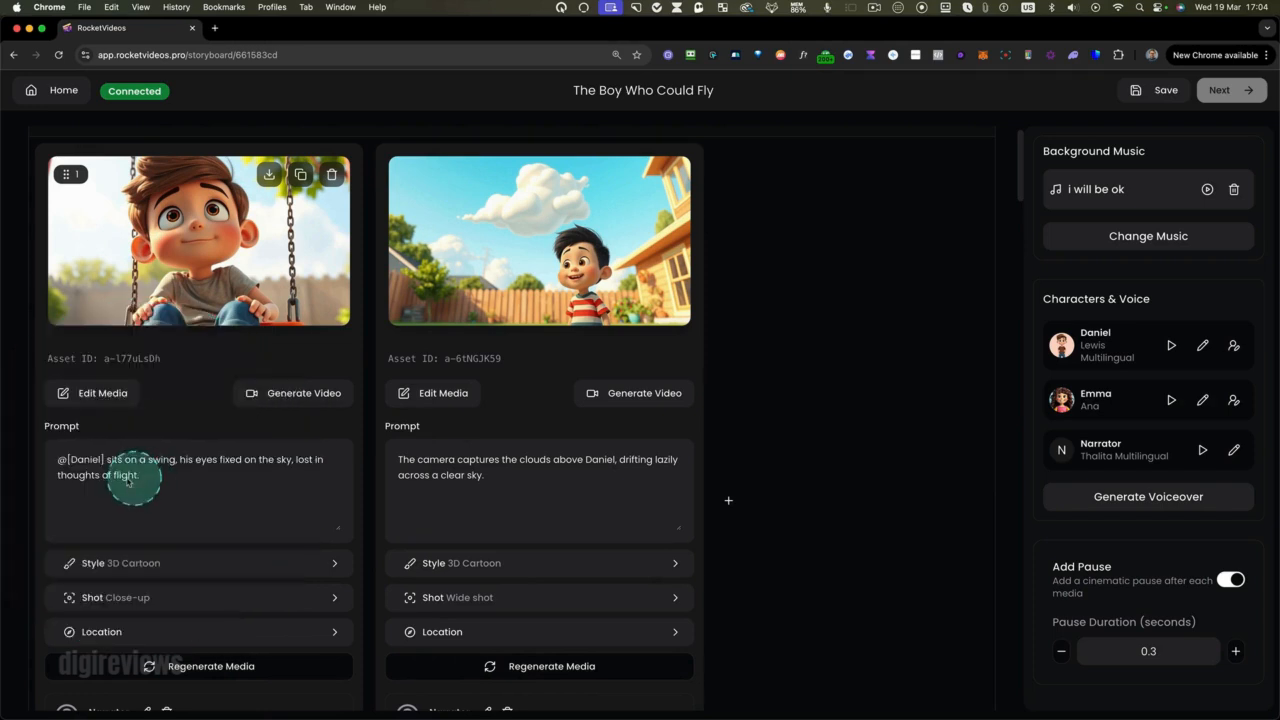
double_click(115, 460)
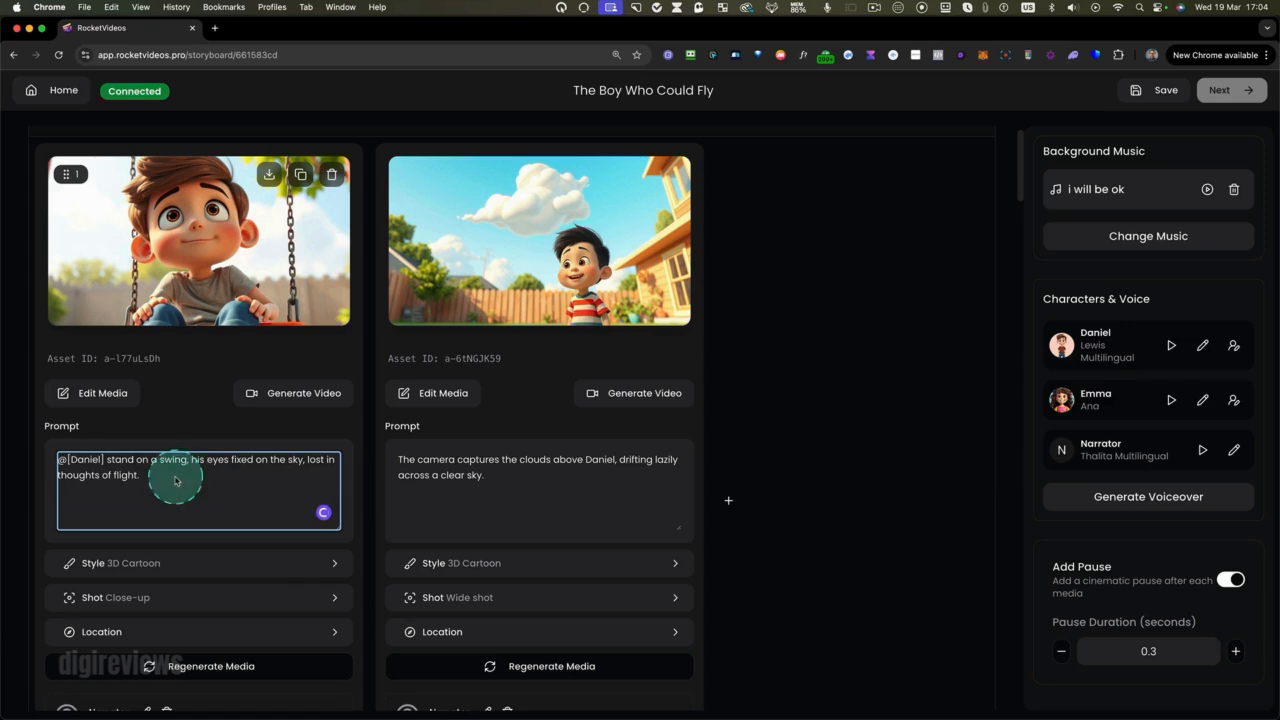
Set the weather to "Rainy" in the first Dreamy Swing media's location settings and save the changes.
scroll(175, 480, down, 1)
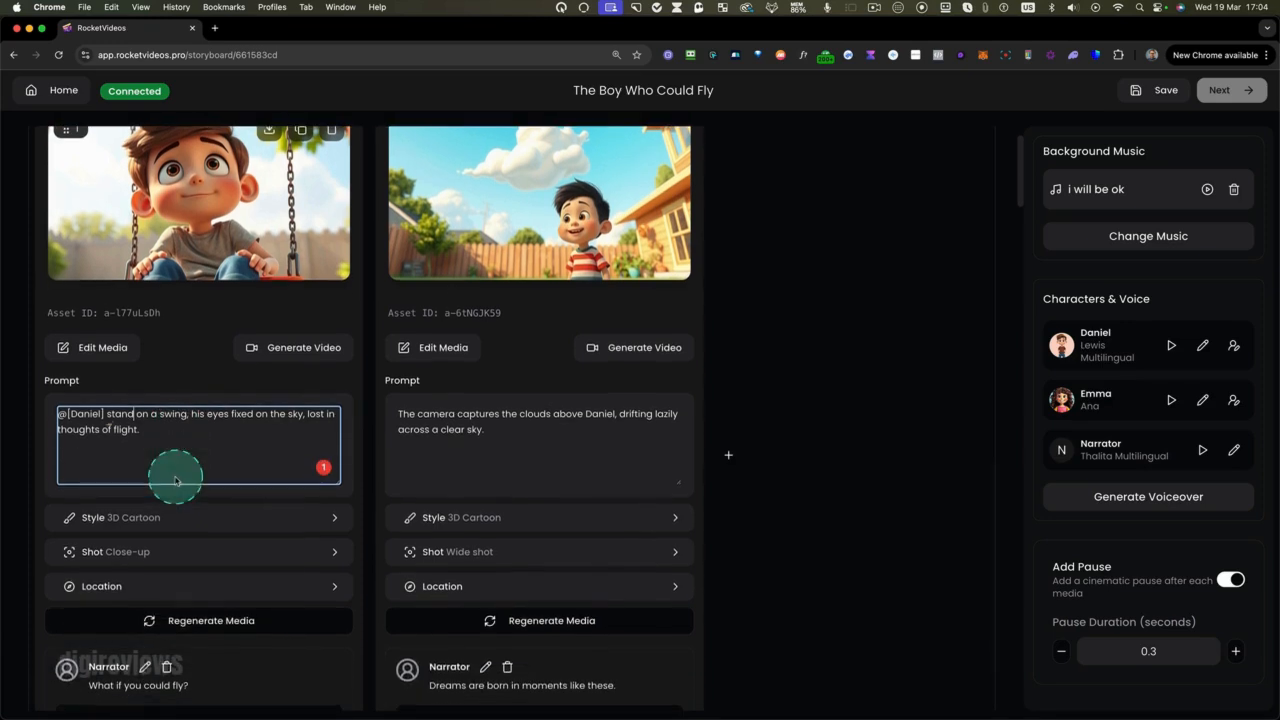
click(106, 591)
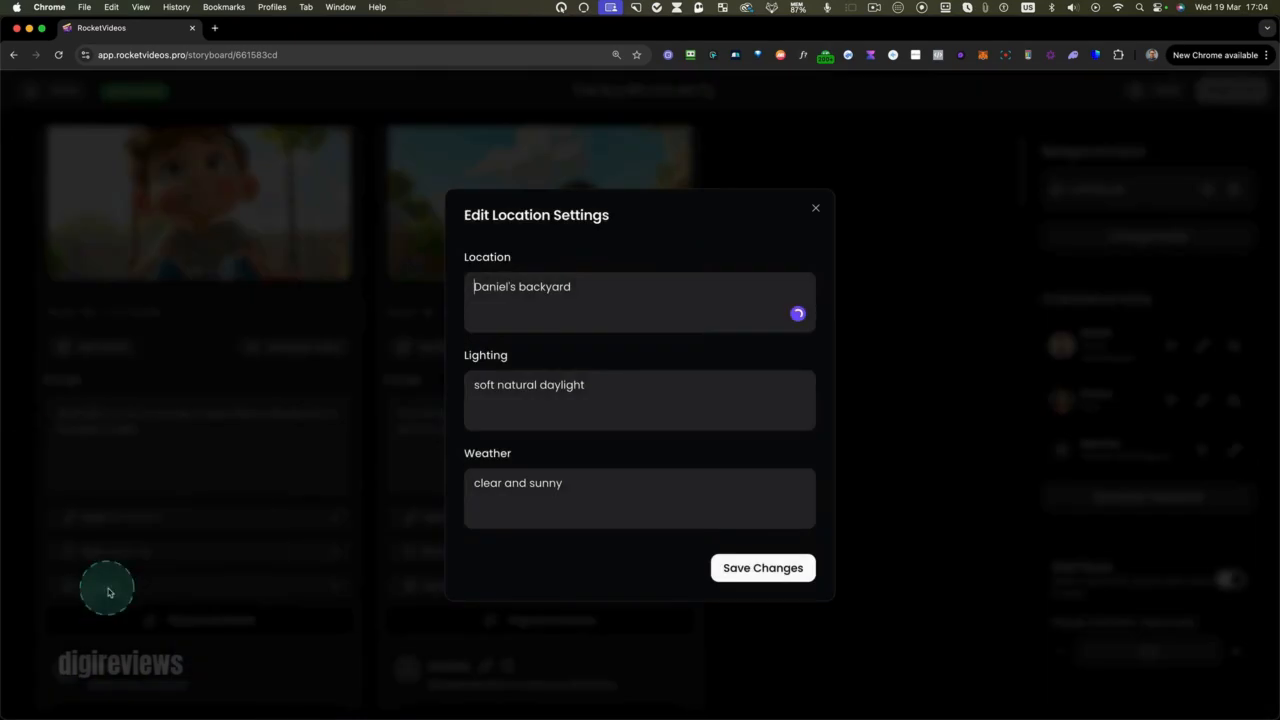
click(528, 318)
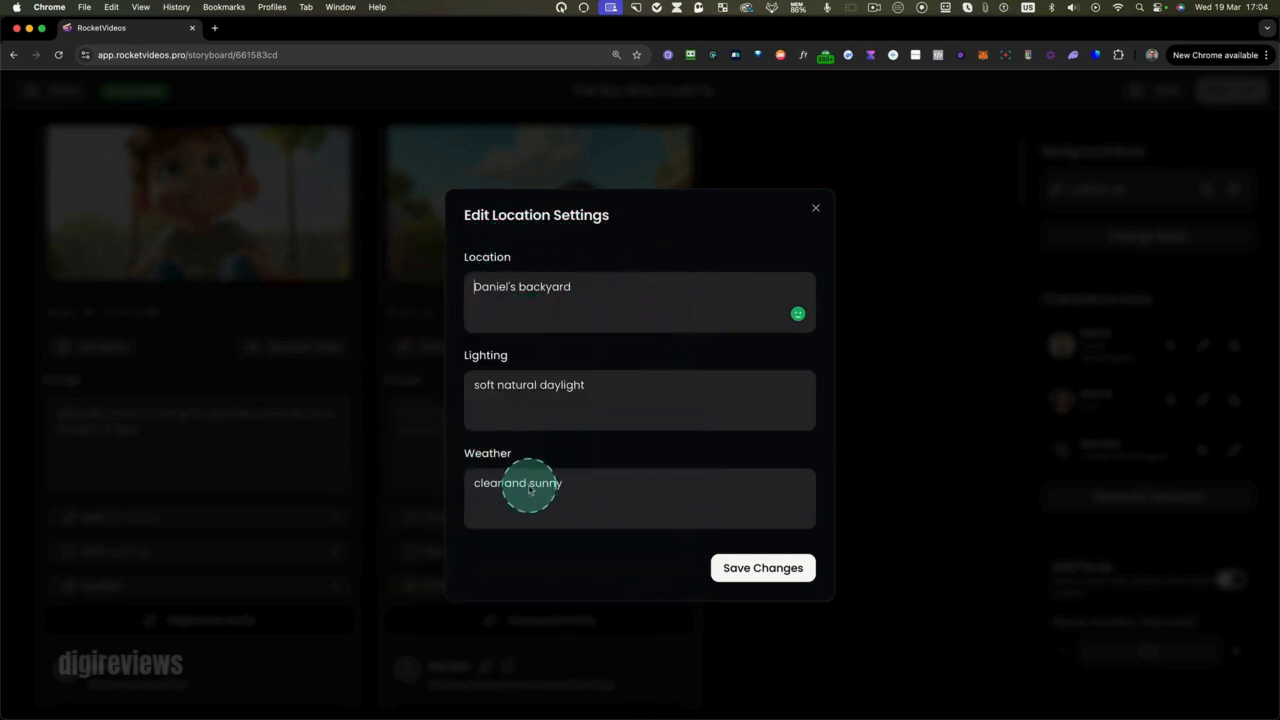
drag(572, 487, 456, 481)
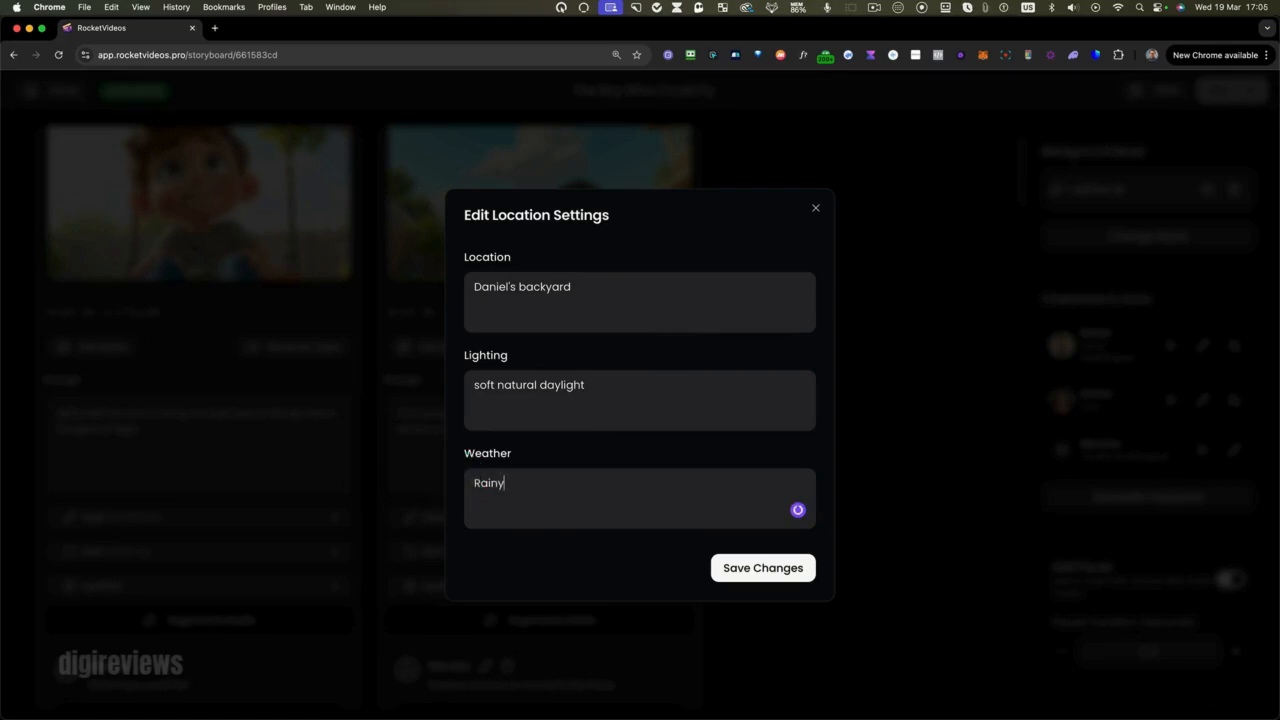
click(763, 568)
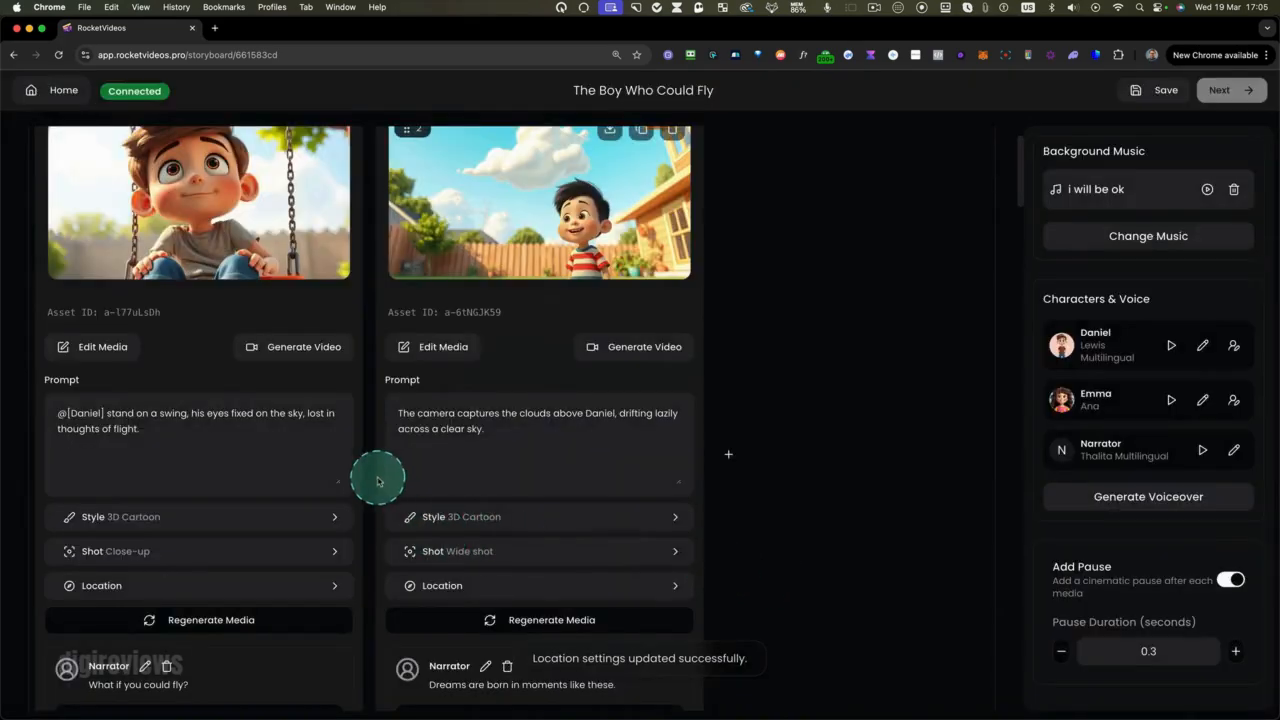
Set the first Dreamy Swing media's shot type to Medium Shot, regenerate the media and check the new image.
click(107, 553)
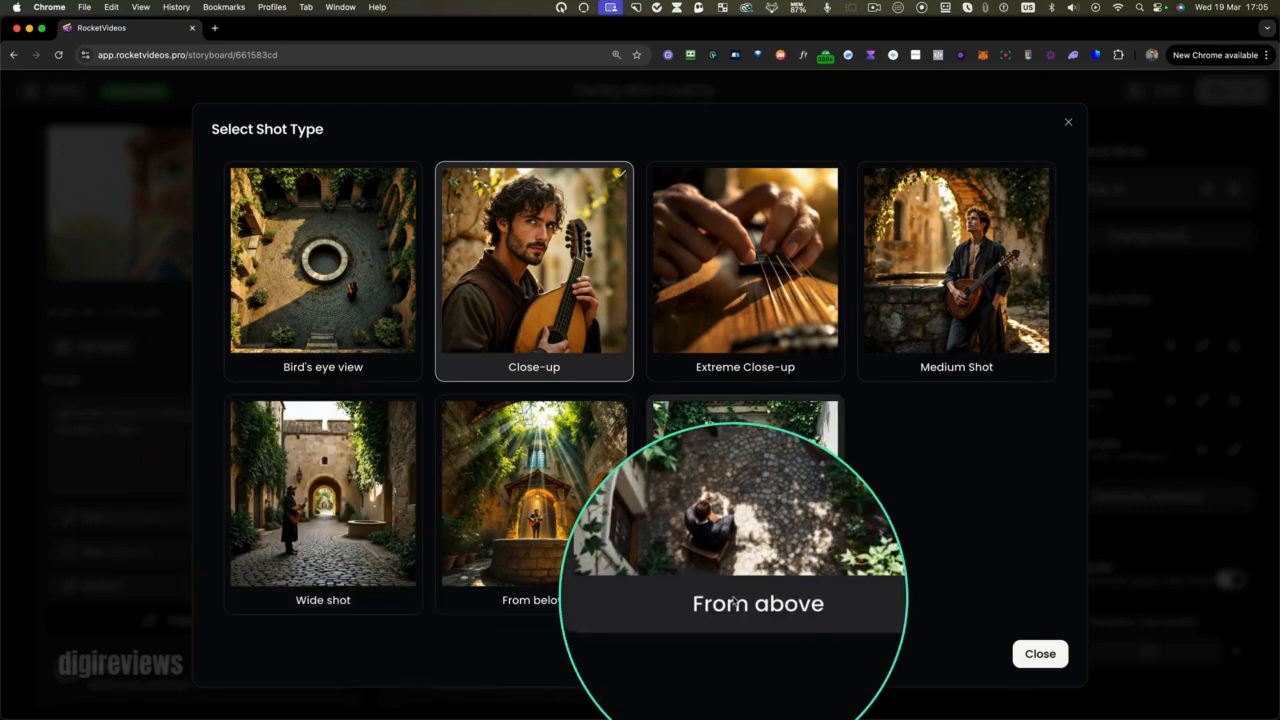
click(970, 228)
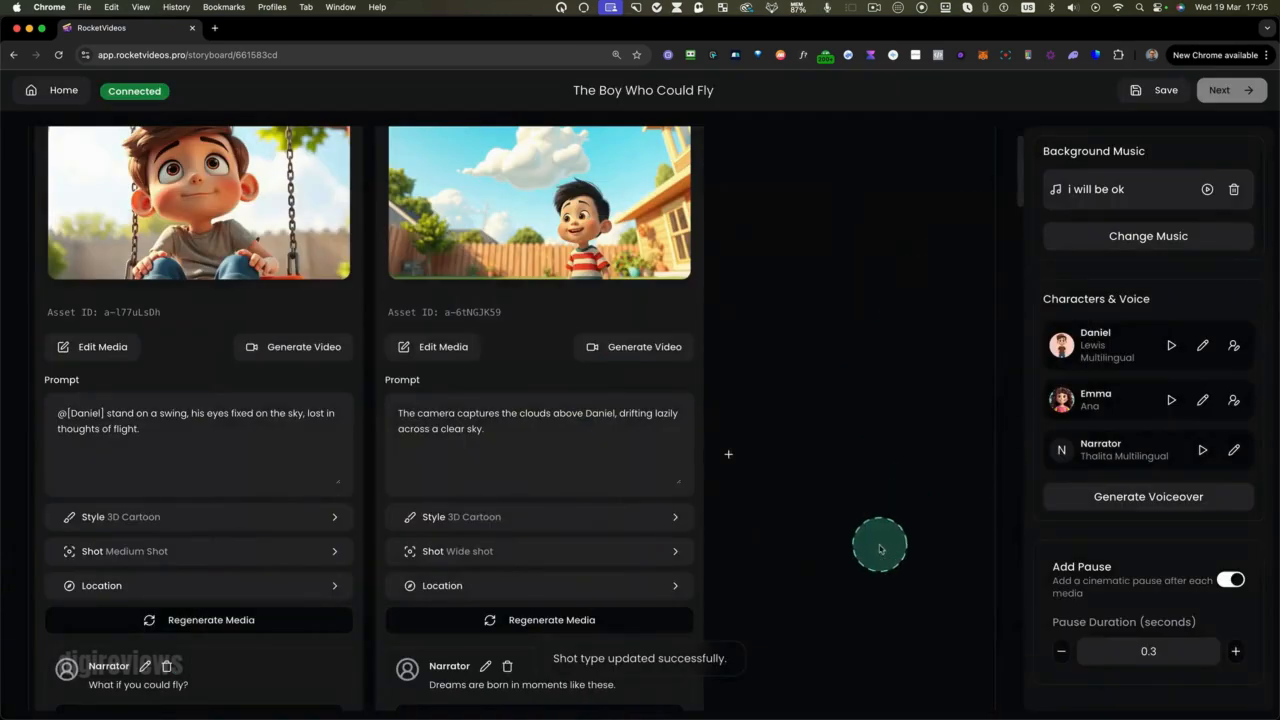
click(190, 622)
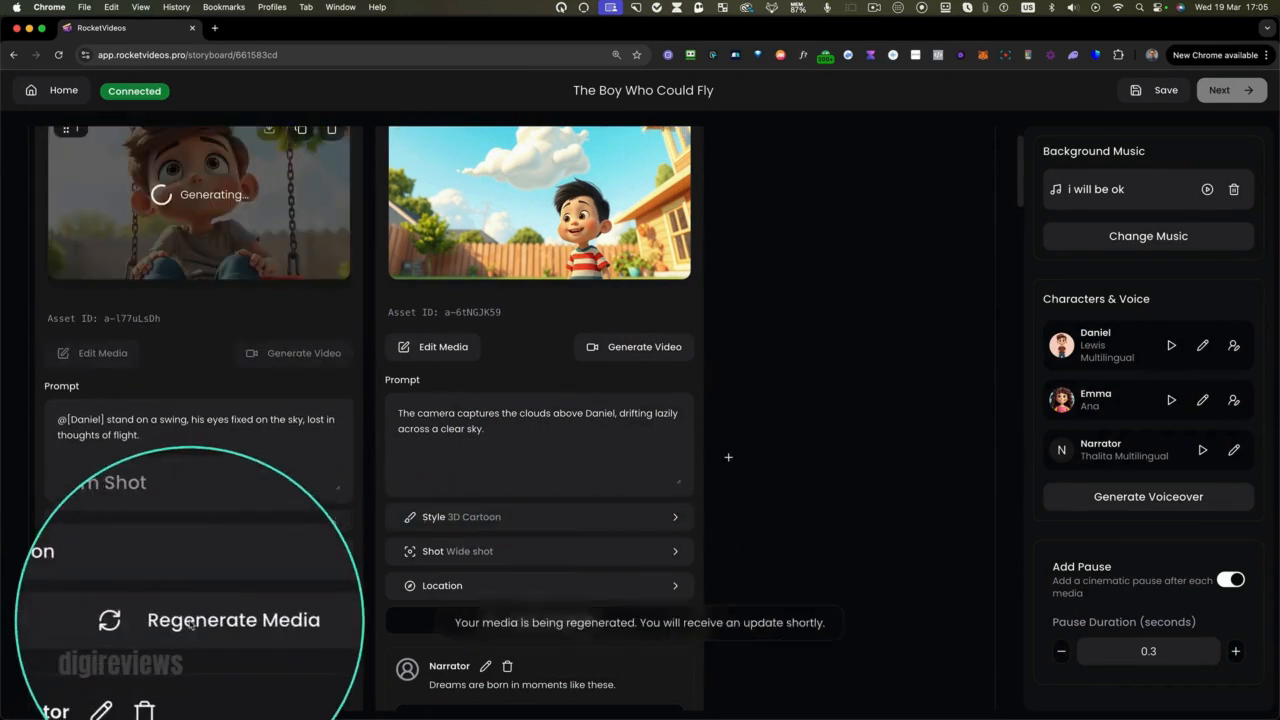
scroll(200, 500, up, 2)
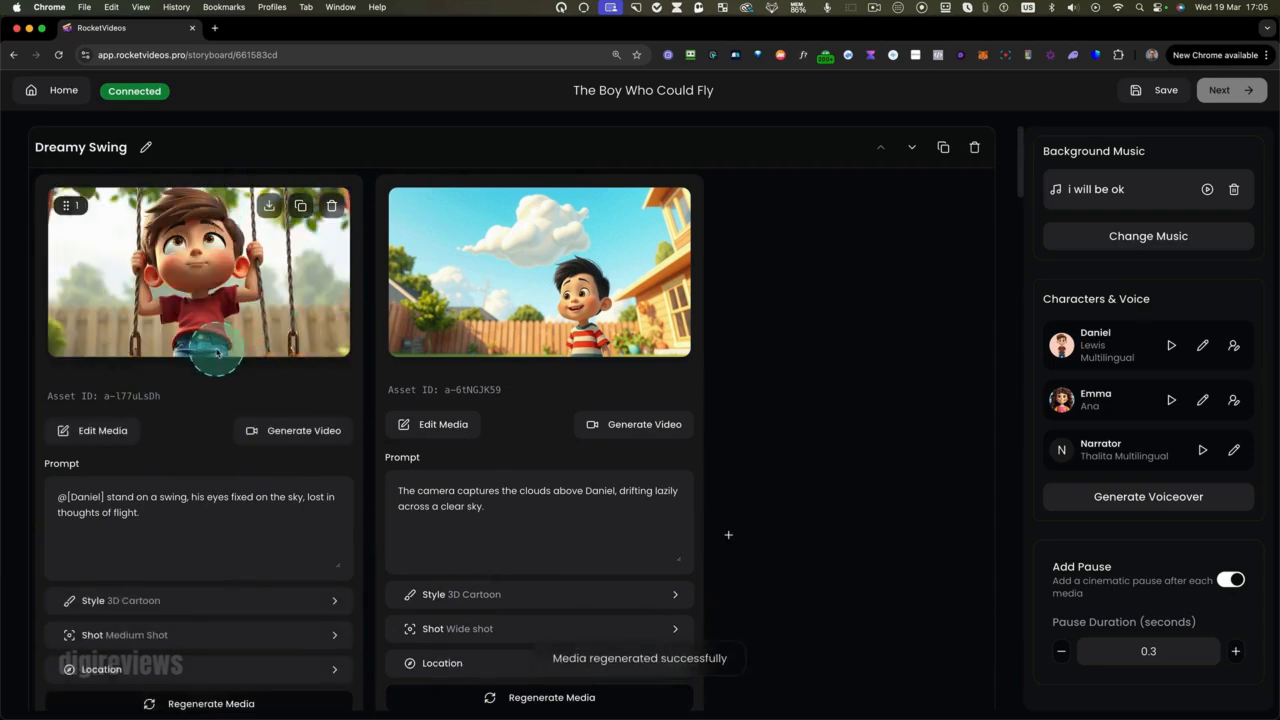
scroll(217, 353, down, 1)
scroll(212, 314, up, 1)
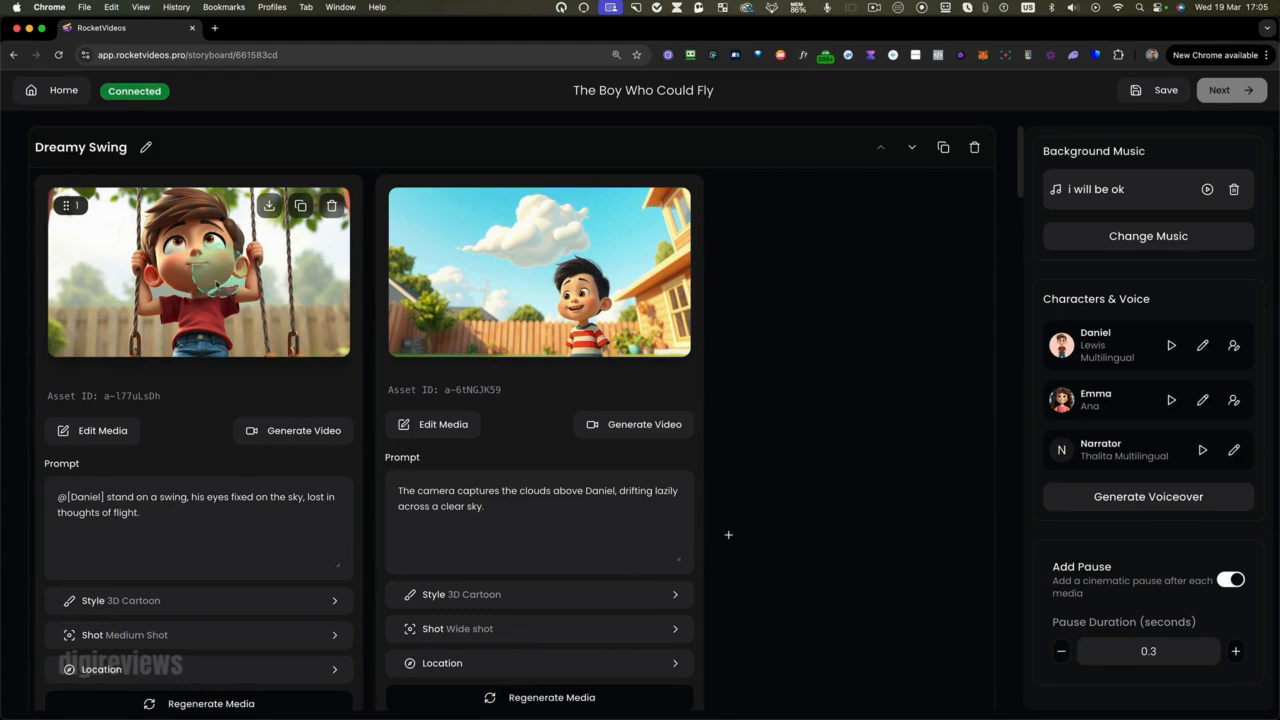
Erase the spare swing rope beside the boy in the first Dreamy Swing image with a 35 px brush and compare the image versions.
click(103, 430)
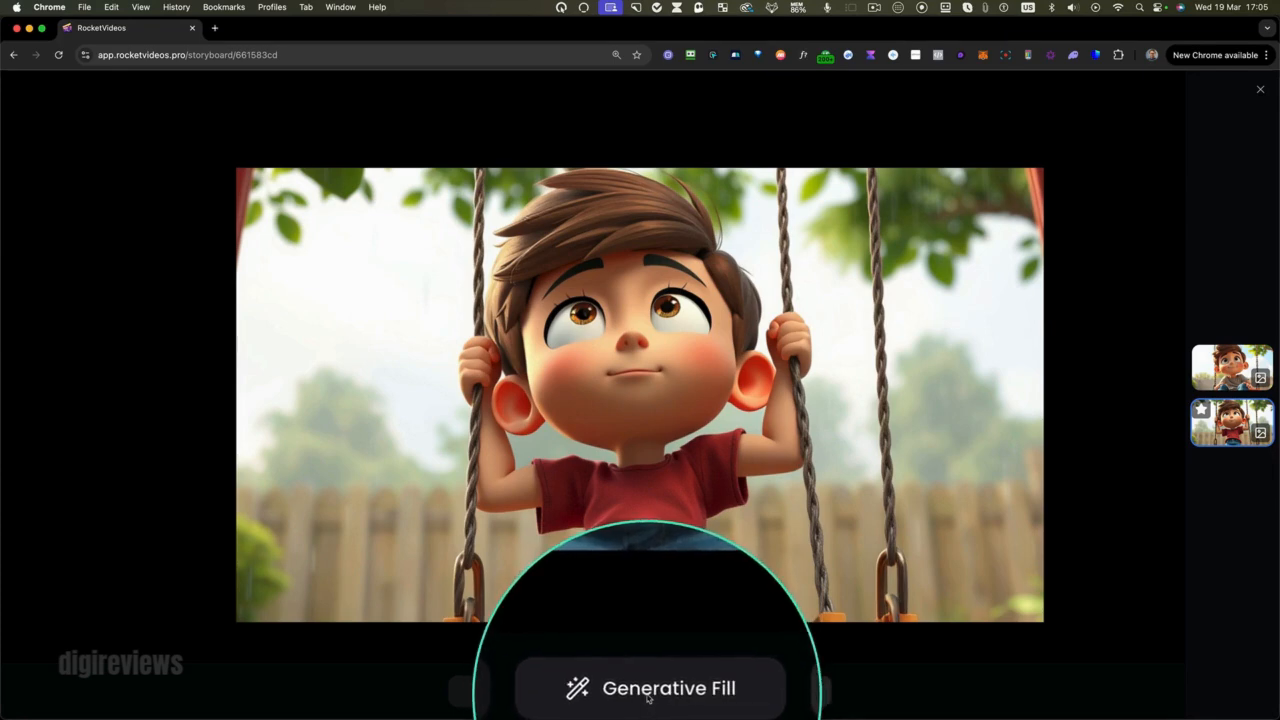
click(647, 690)
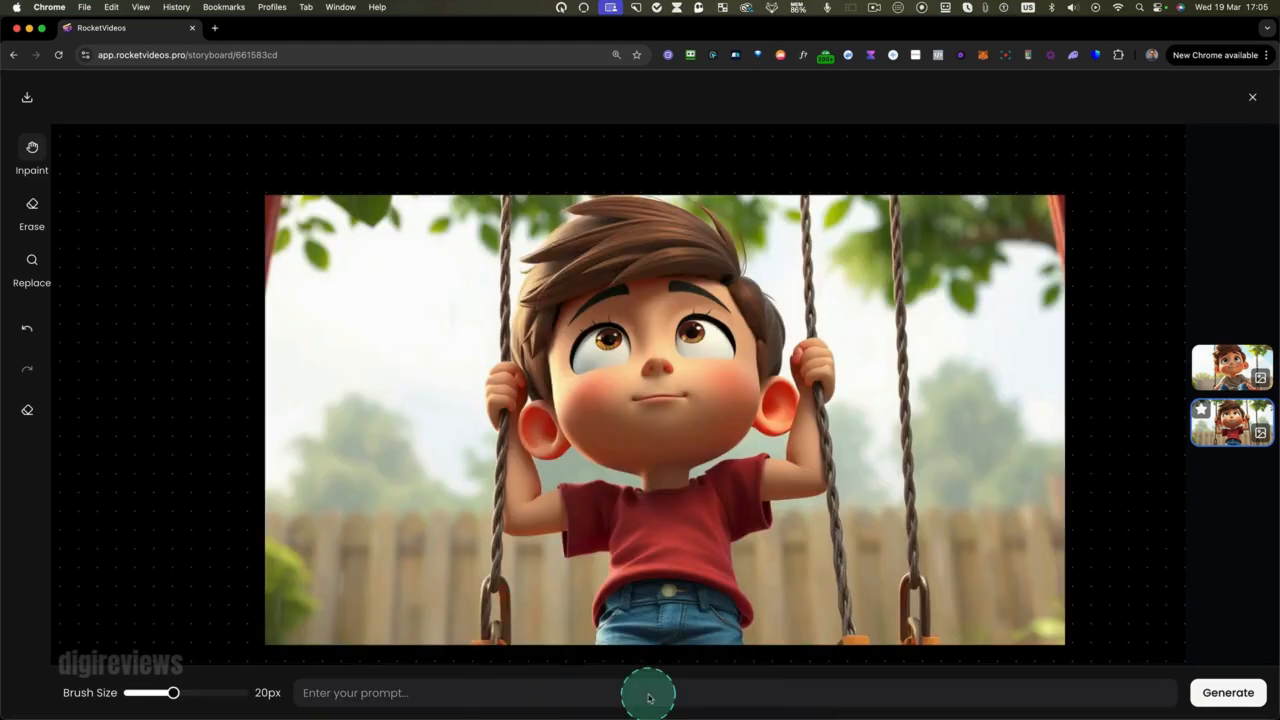
click(32, 165)
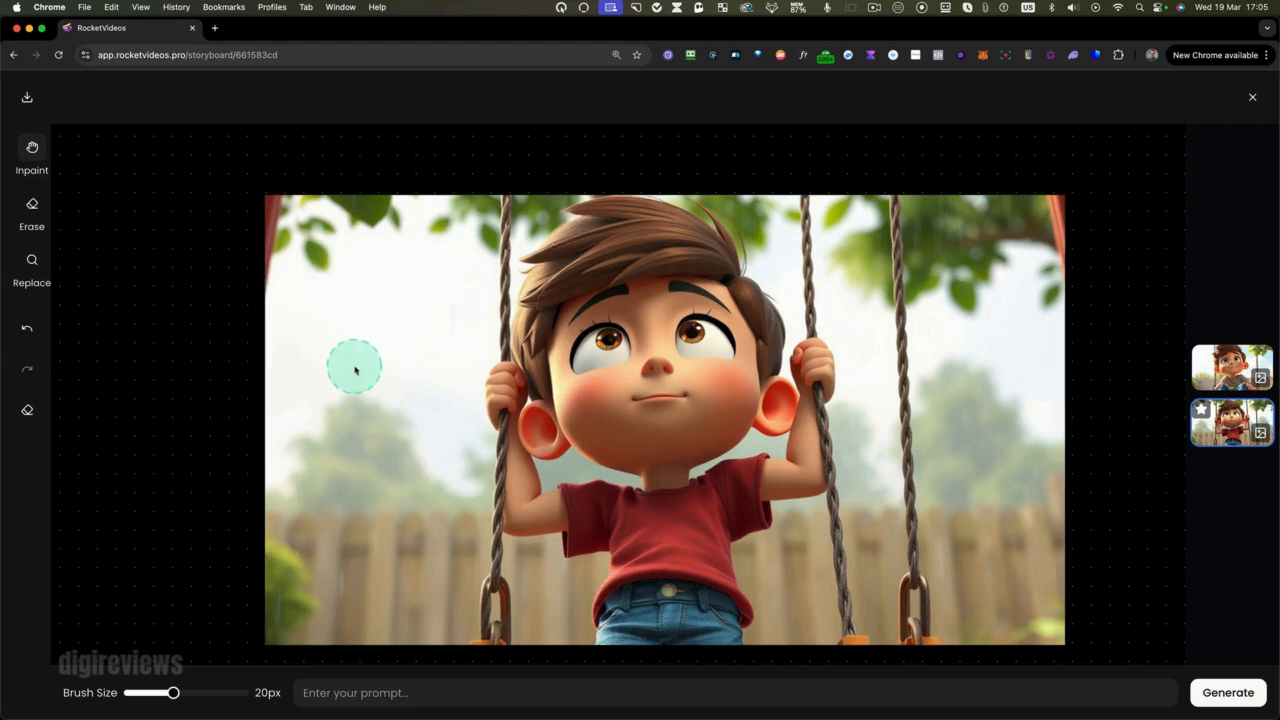
click(31, 209)
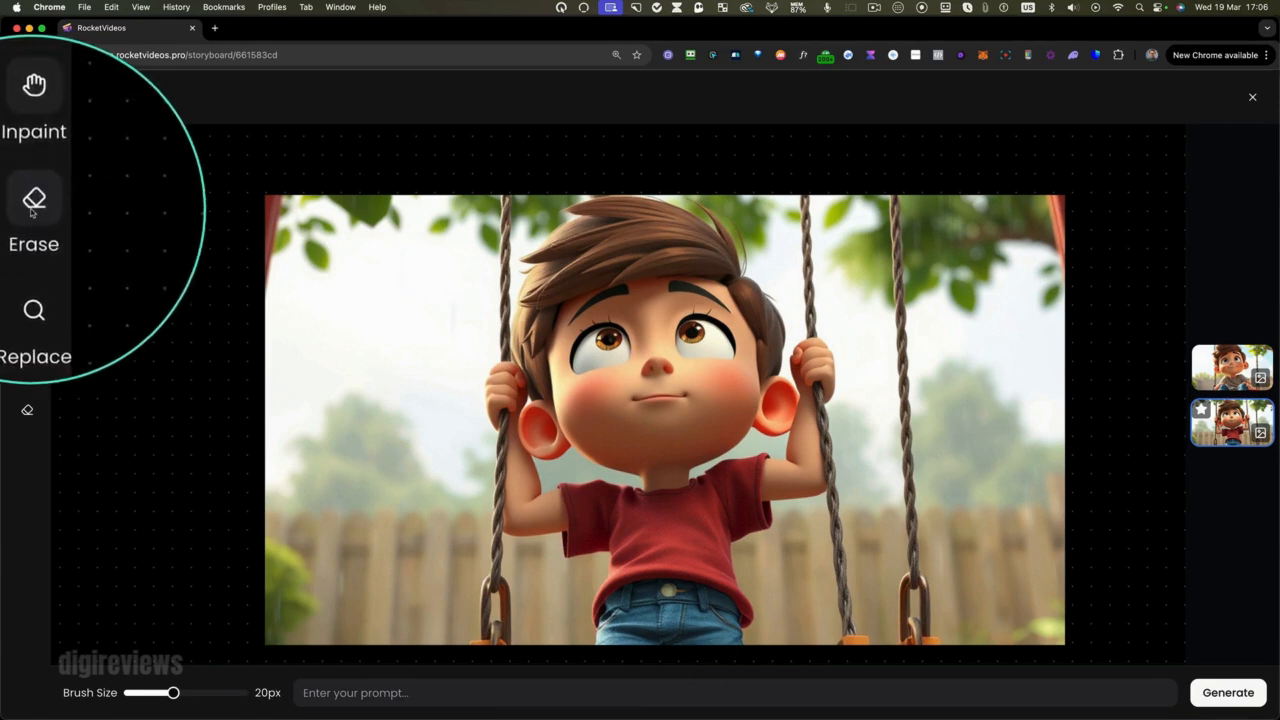
click(32, 210)
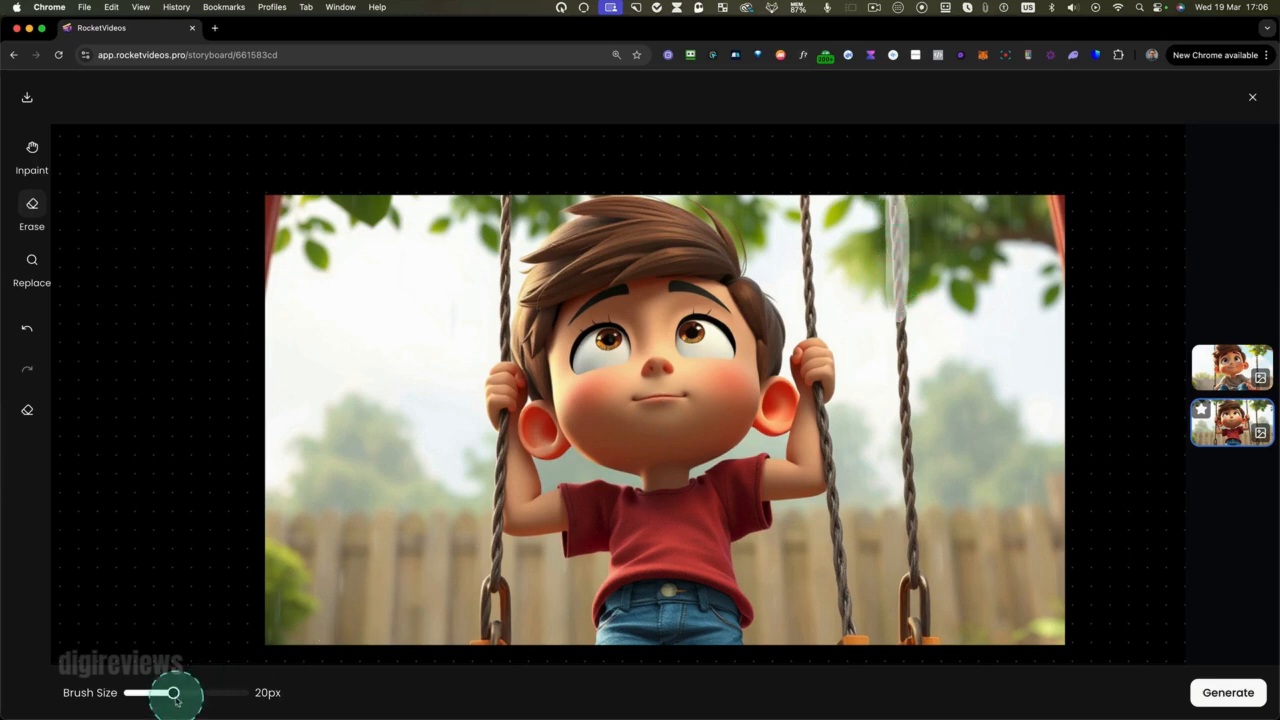
drag(199, 692, 208, 692)
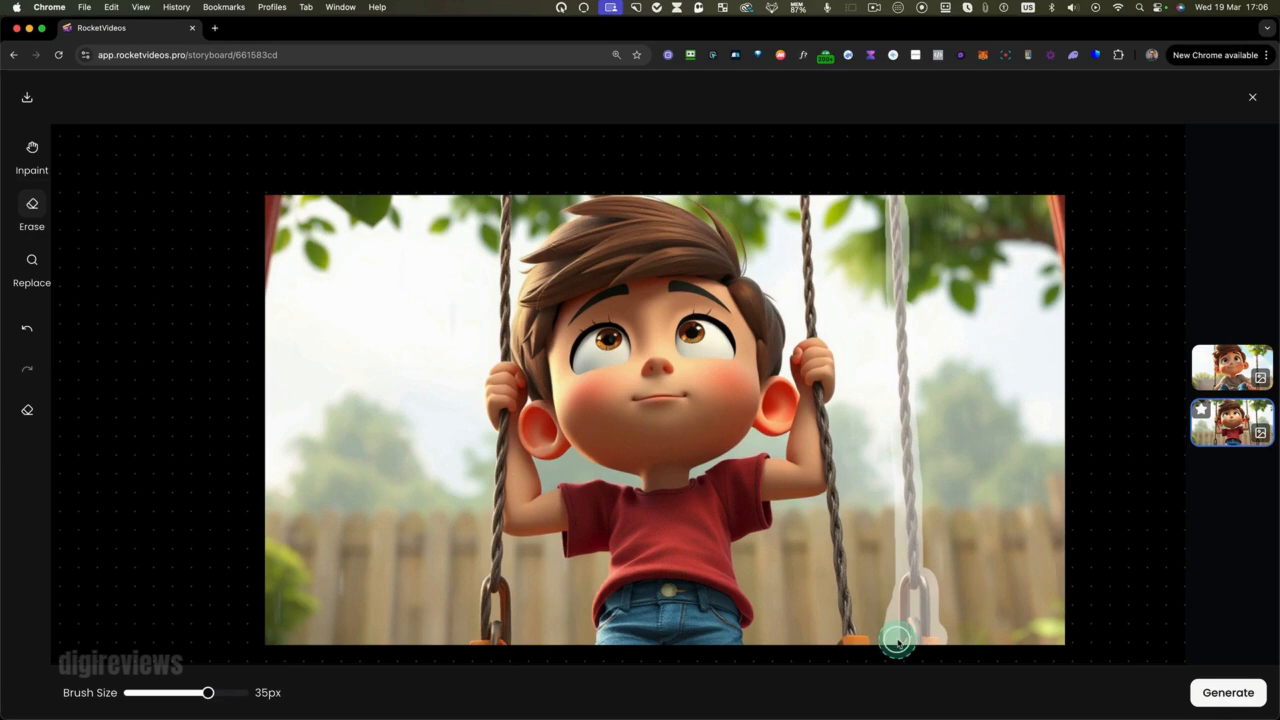
click(1226, 692)
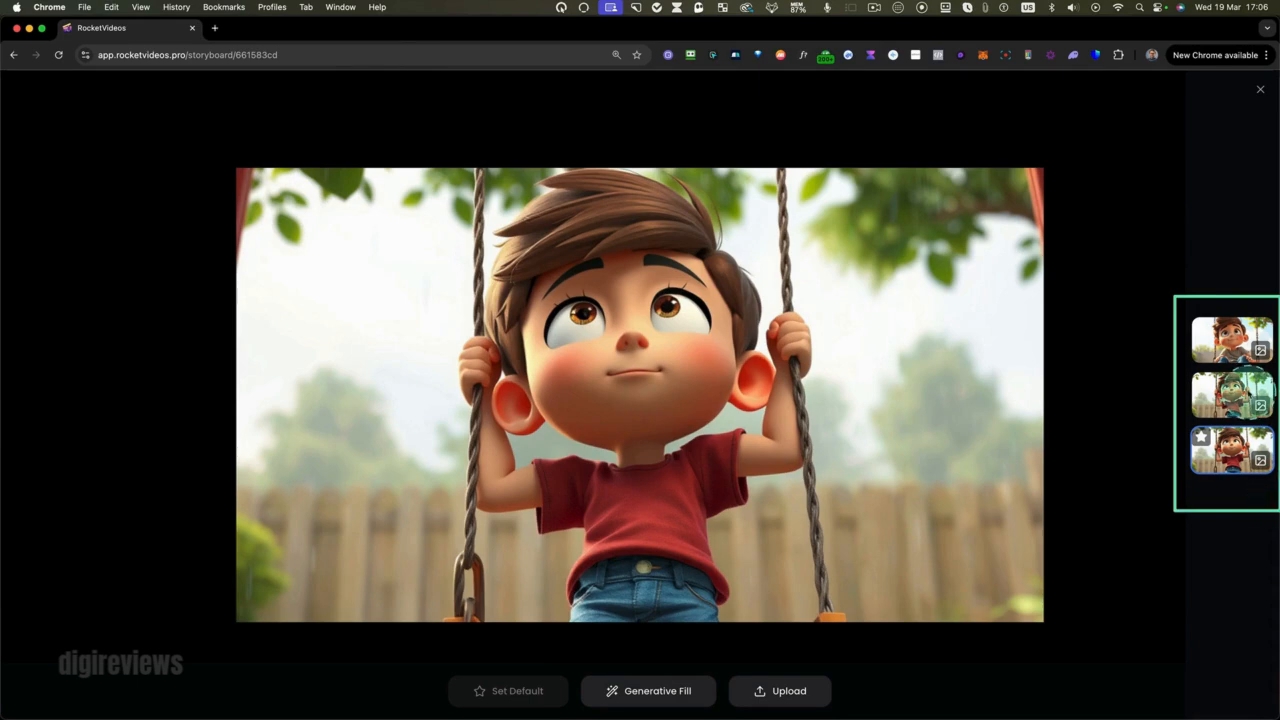
click(1233, 395)
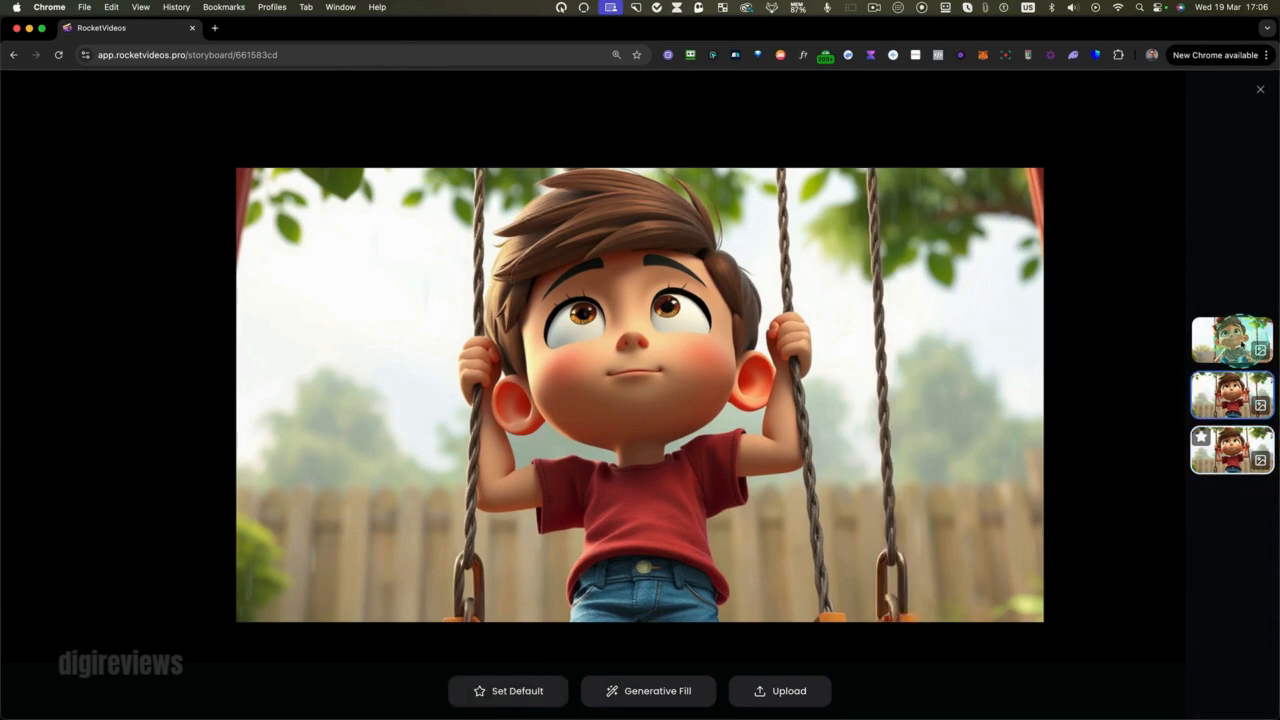
click(1240, 342)
click(1232, 450)
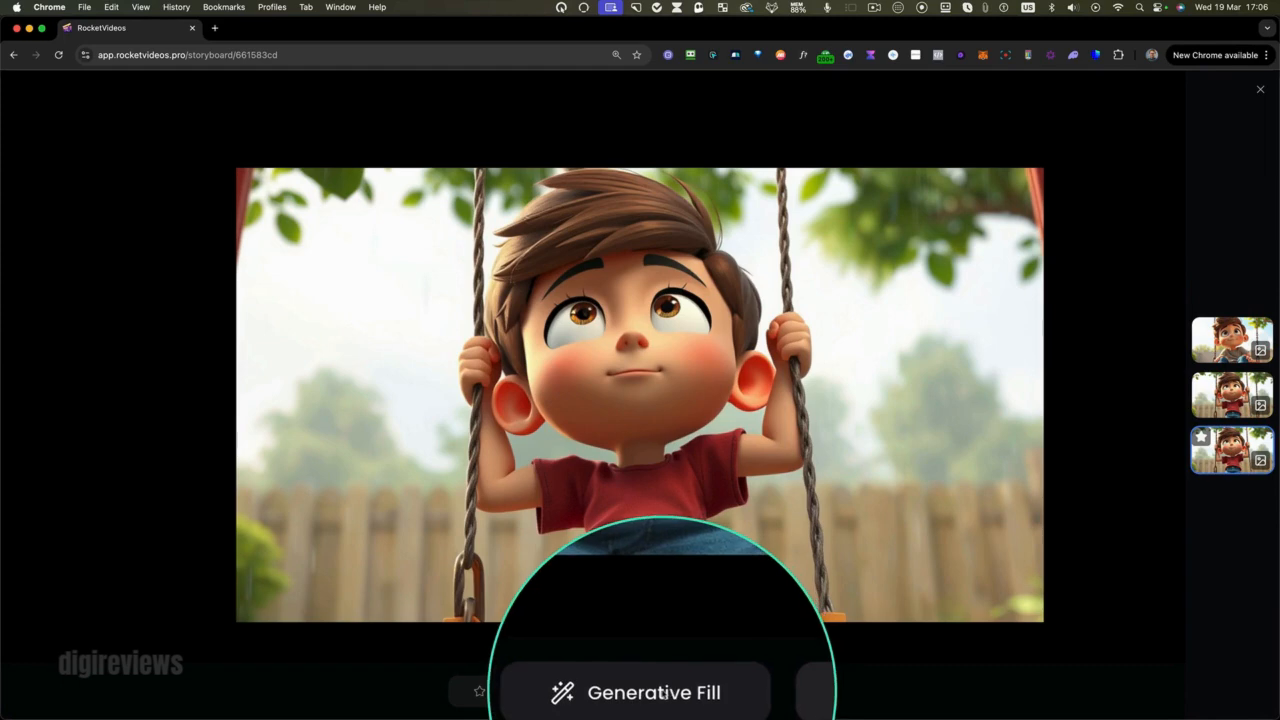
Try to inpaint a yellow sun into the upper-left sky of the erased swing image with a 41 px brush, and close the media editor.
click(662, 693)
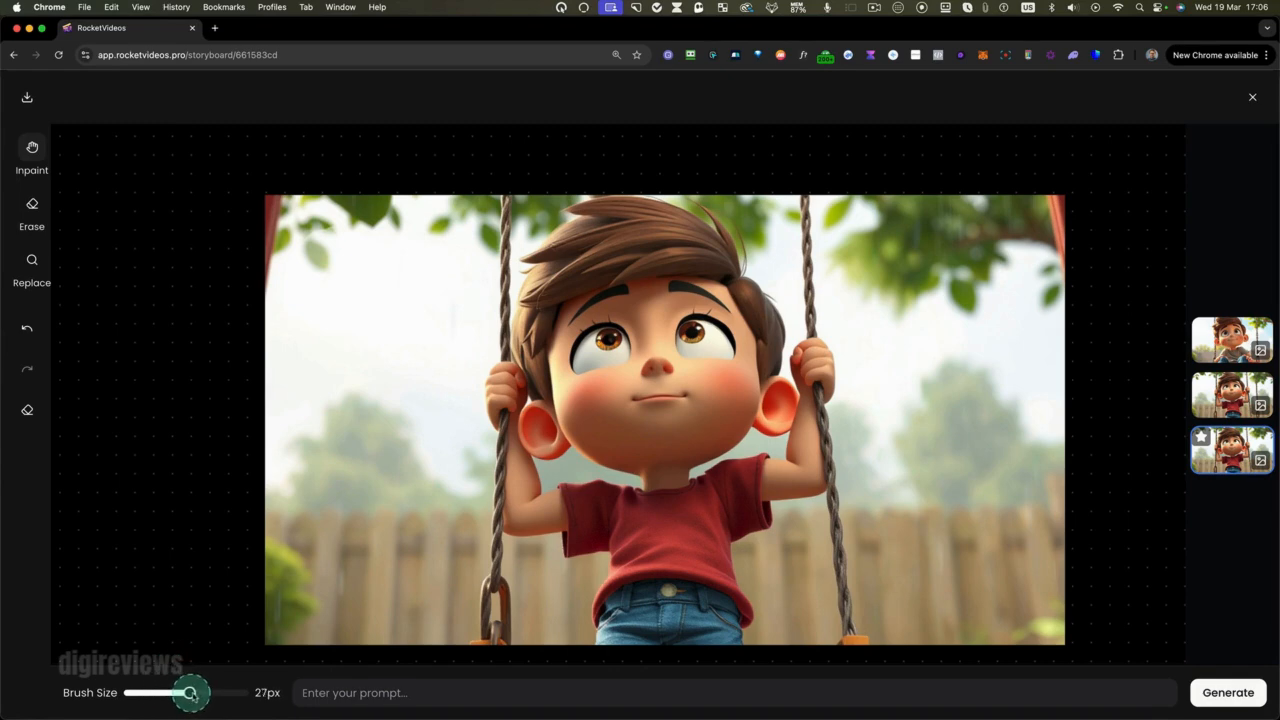
drag(220, 692, 222, 692)
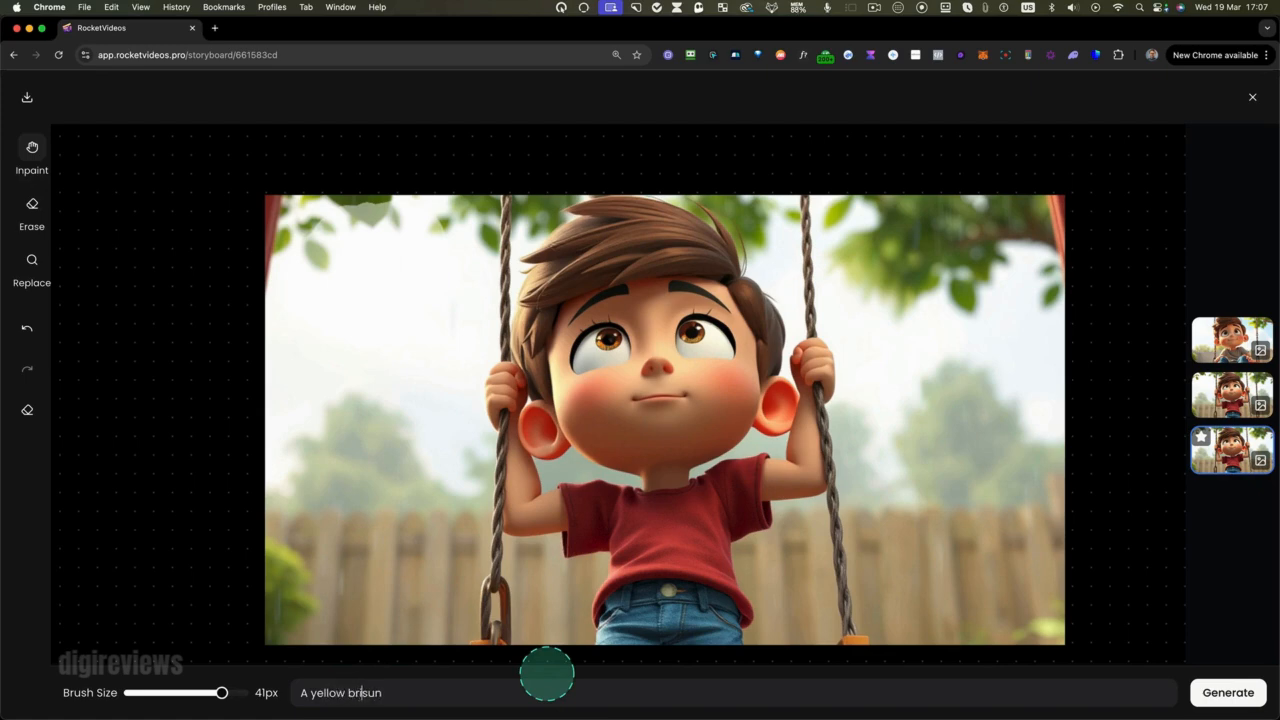
click(1226, 692)
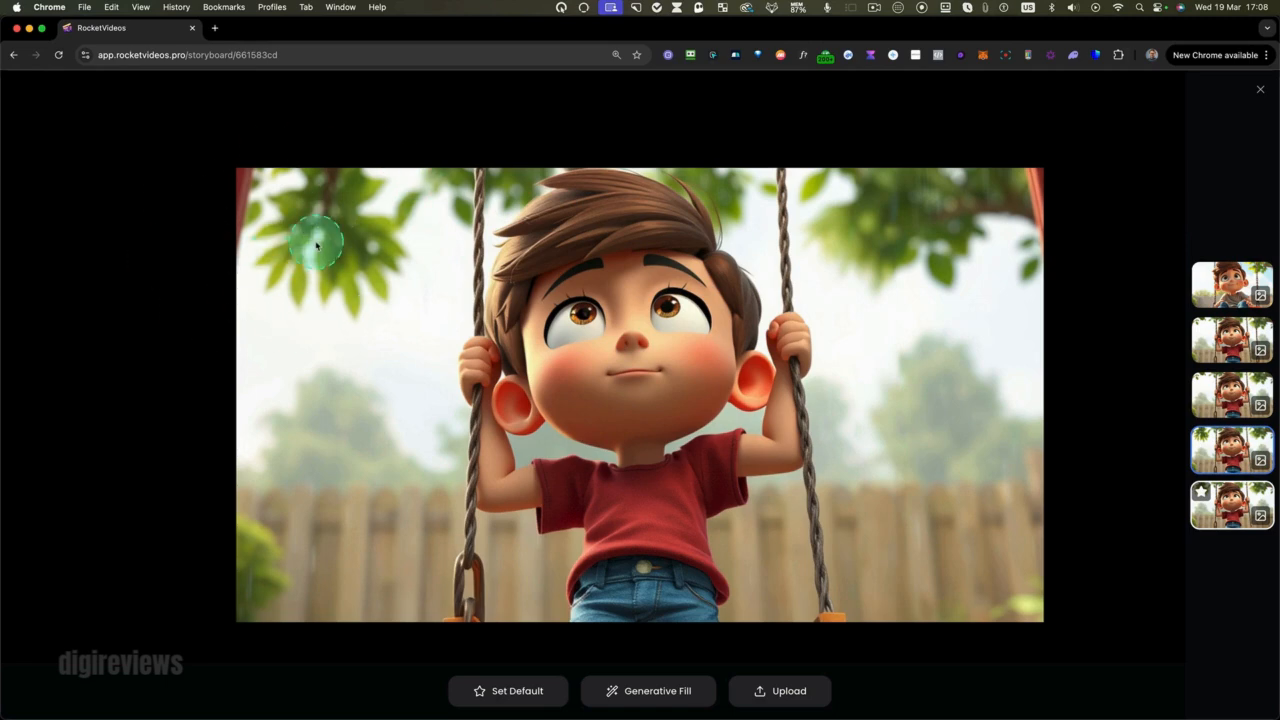
click(1261, 91)
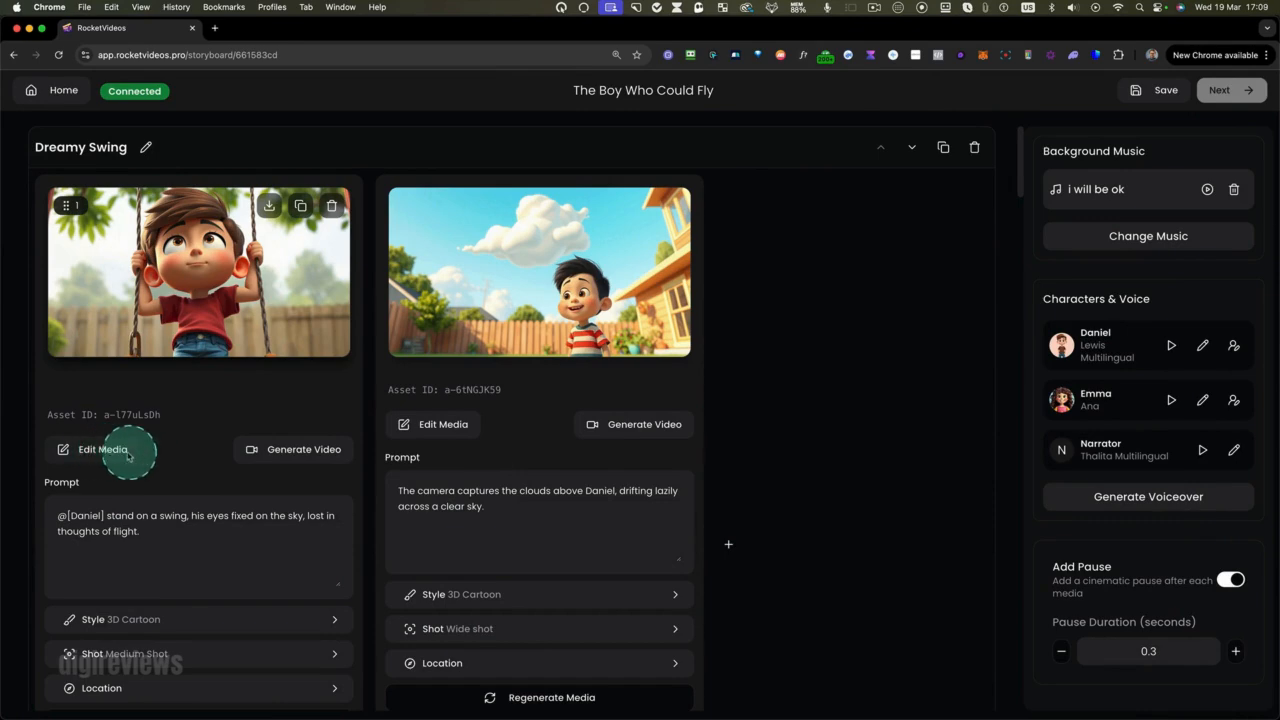
Generate a video from the close-up media in the Friendship's Spark scene and play it.
scroll(141, 462, down, 5)
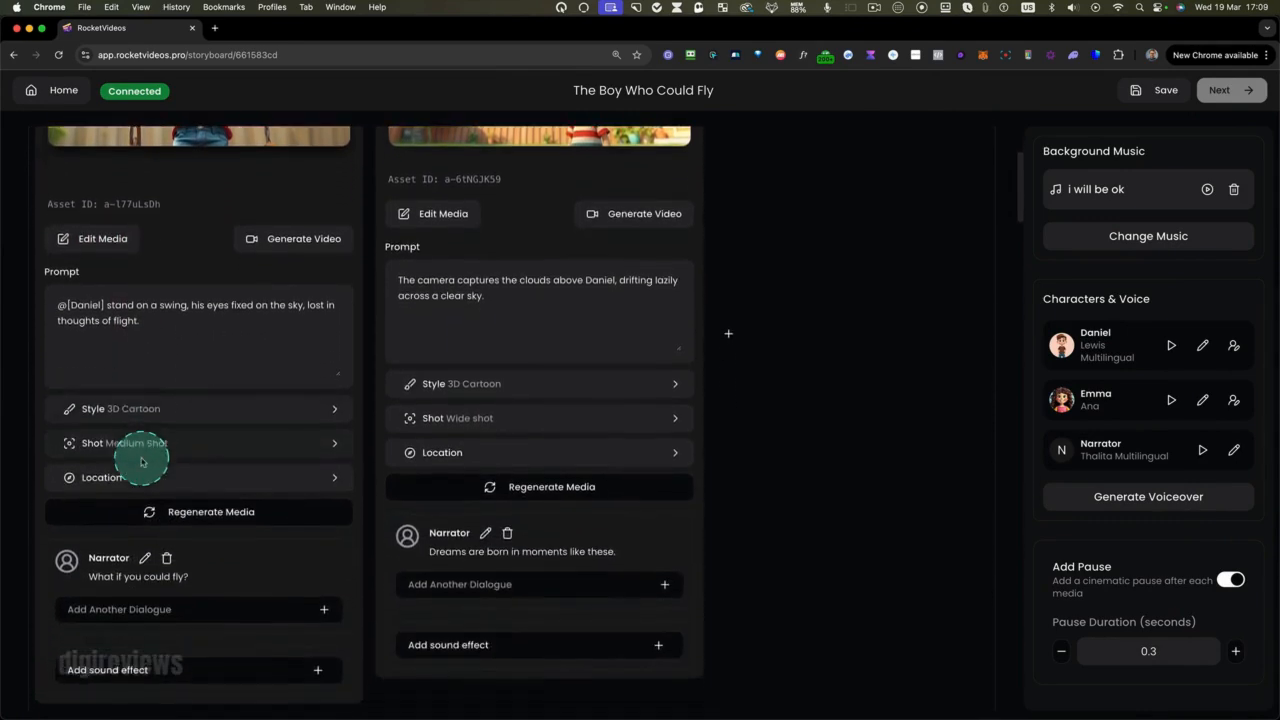
scroll(141, 462, down, 3)
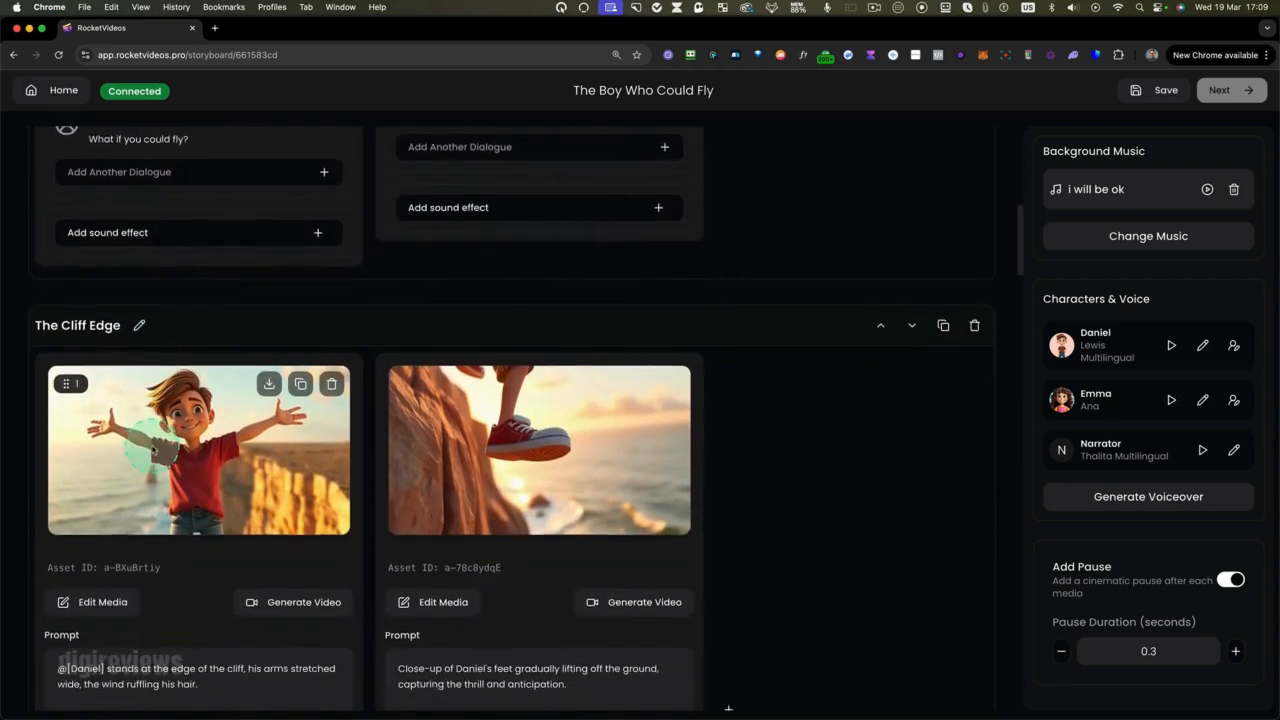
scroll(152, 449, down, 2)
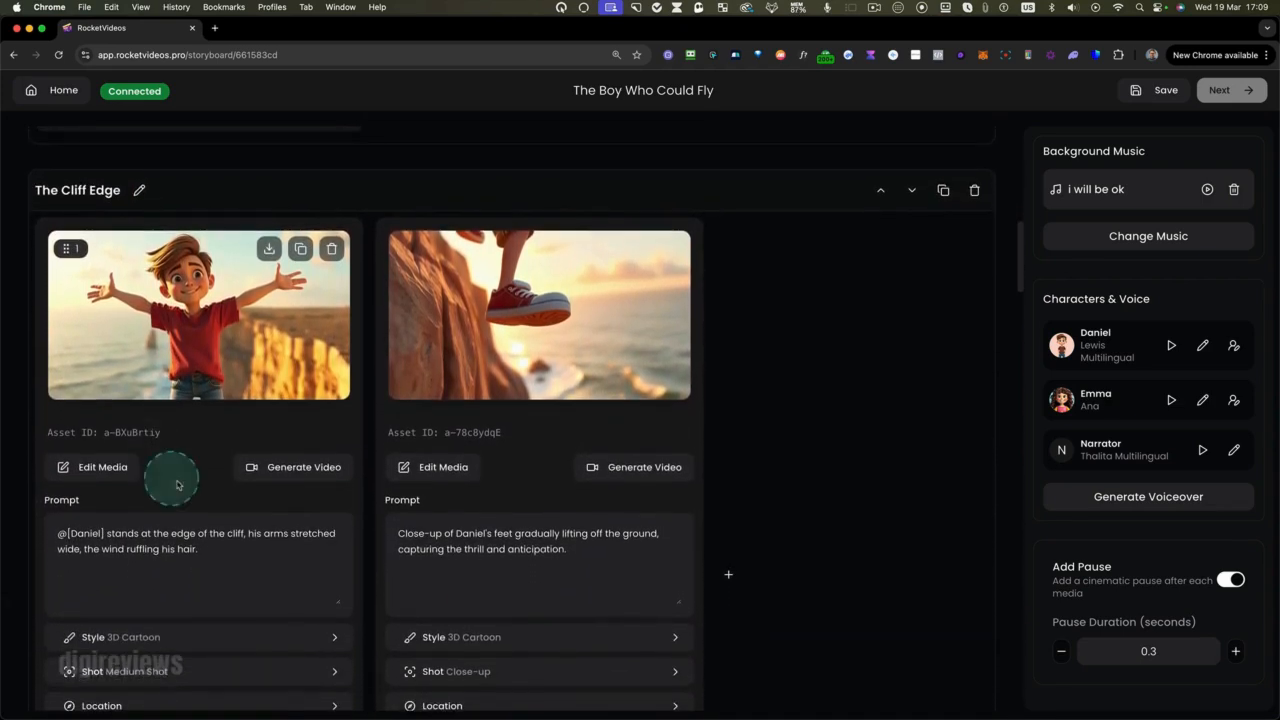
scroll(257, 449, down, 6)
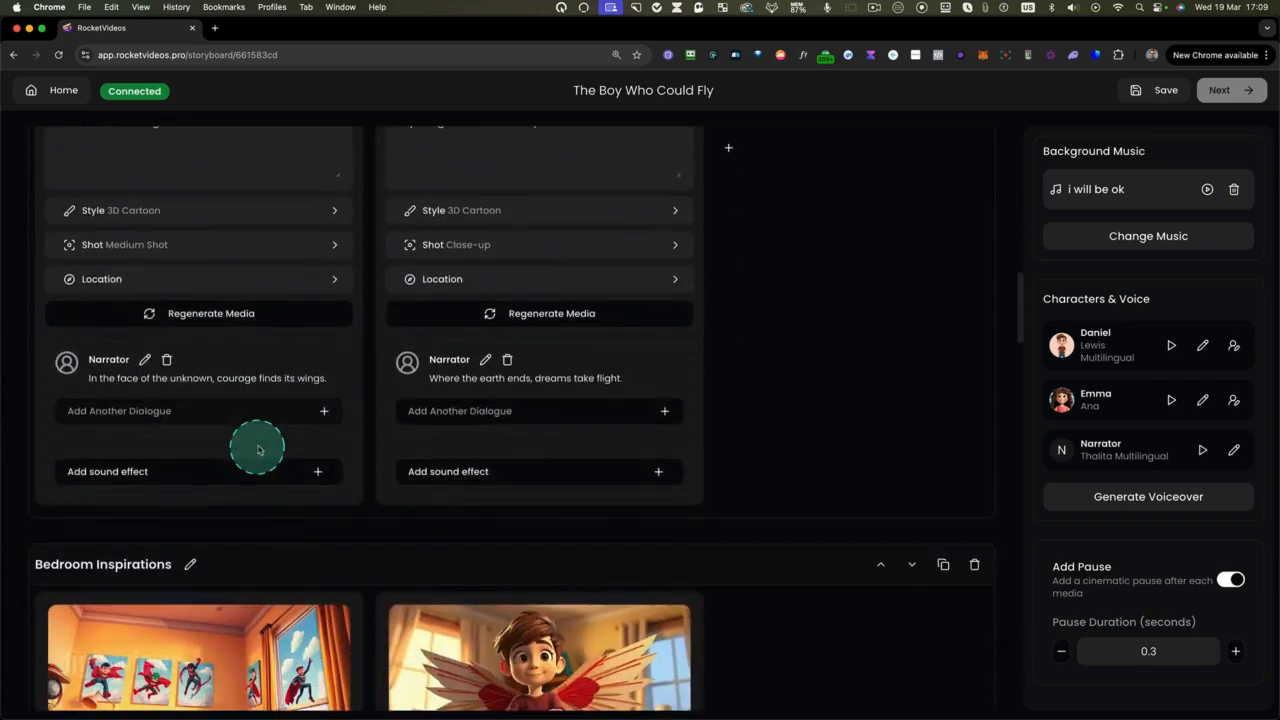
scroll(257, 449, down, 8)
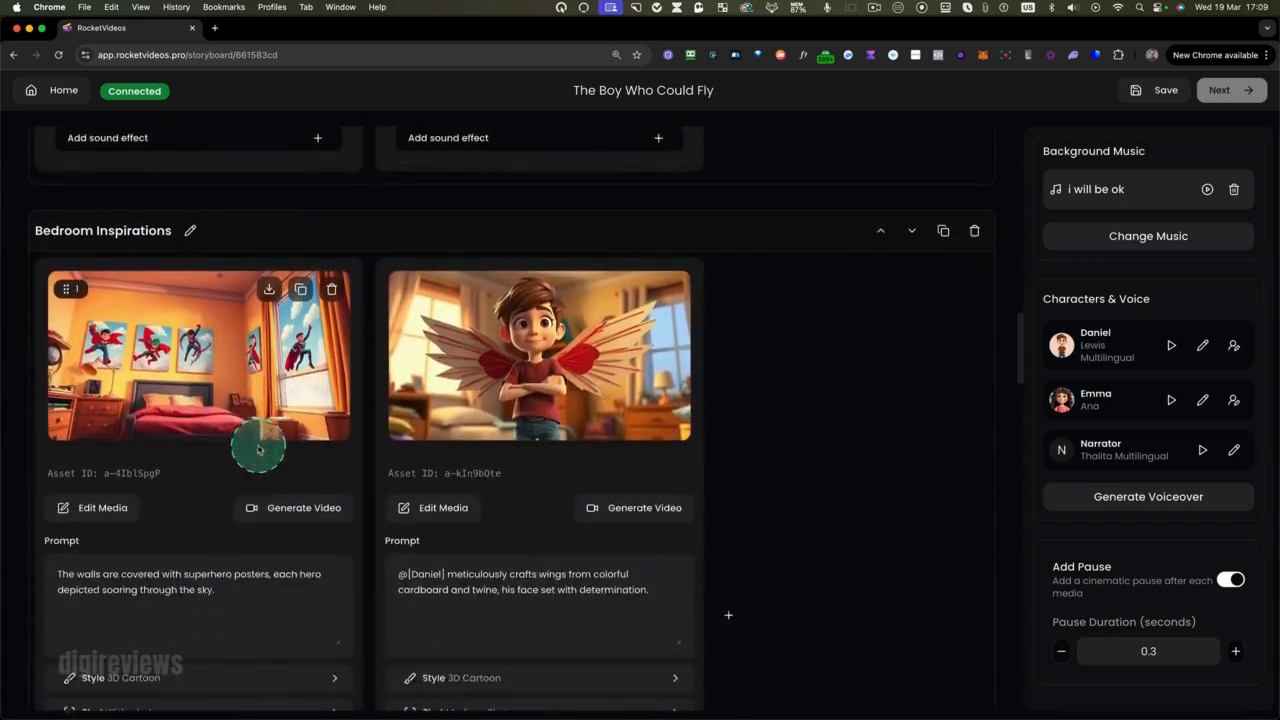
scroll(257, 449, down, 4)
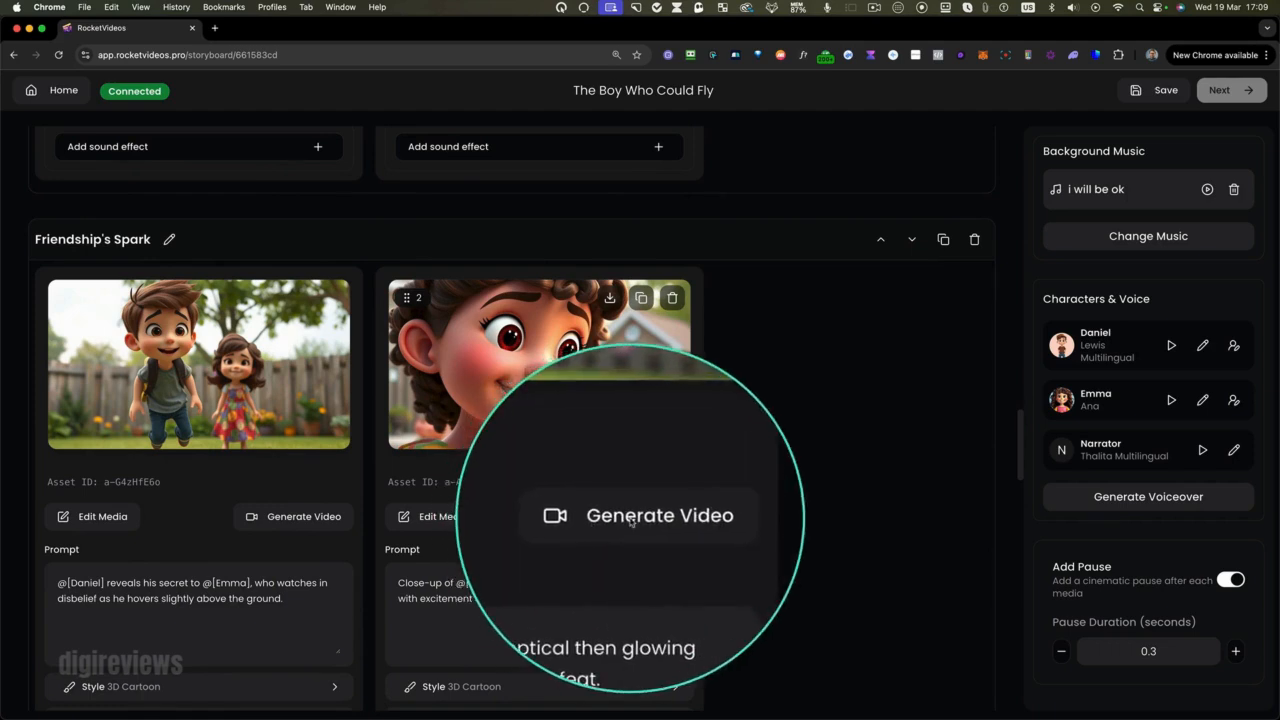
click(631, 518)
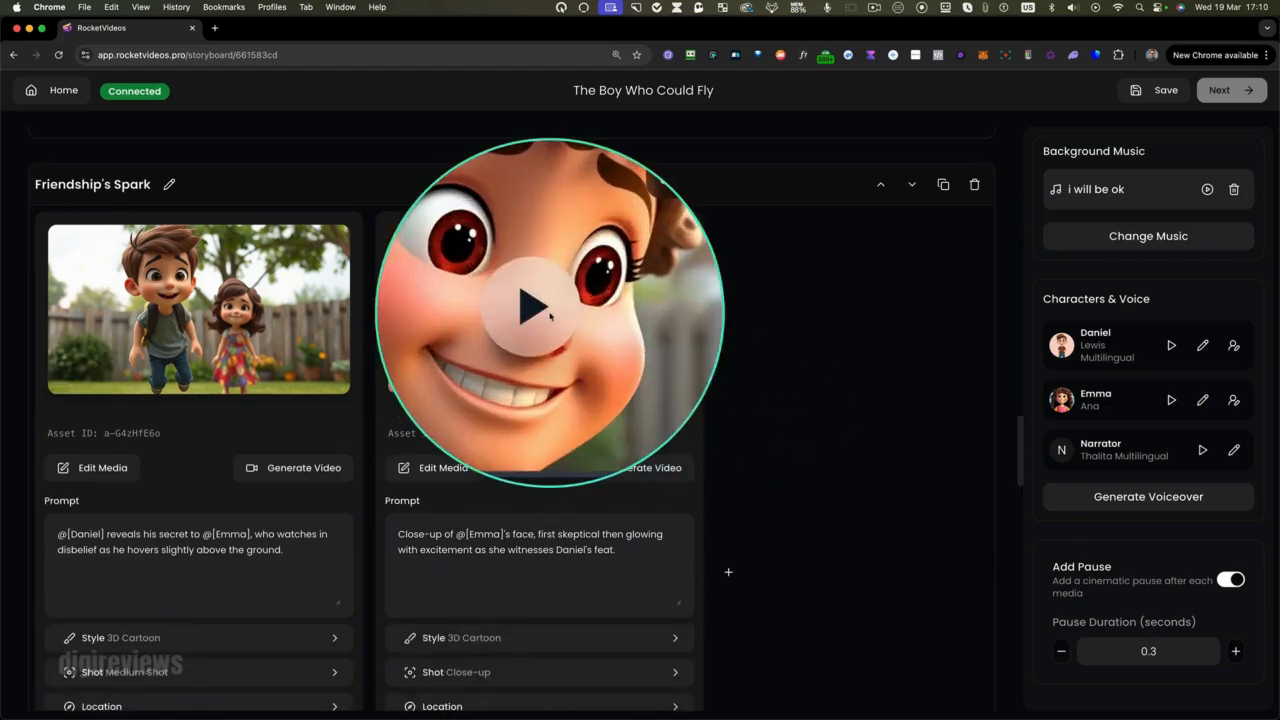
click(537, 310)
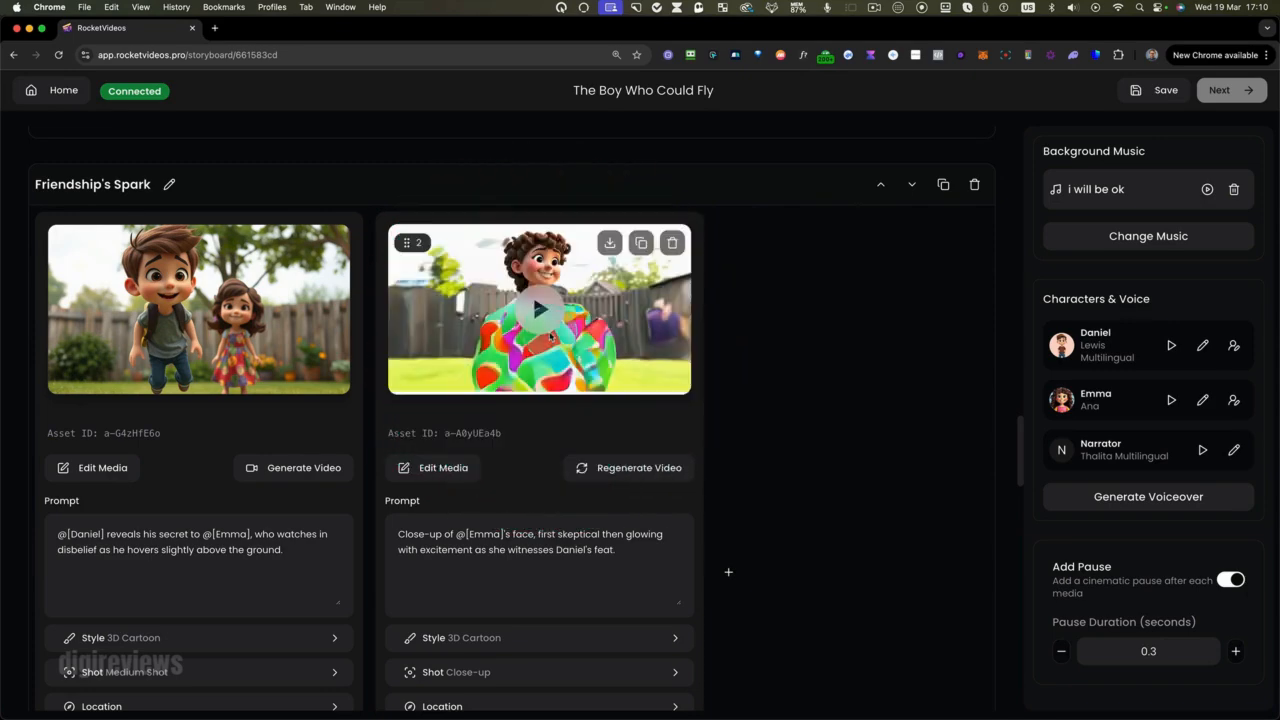
Regenerate the Friendship's Spark close-up video and play the new version.
scroll(540, 342, up, 1)
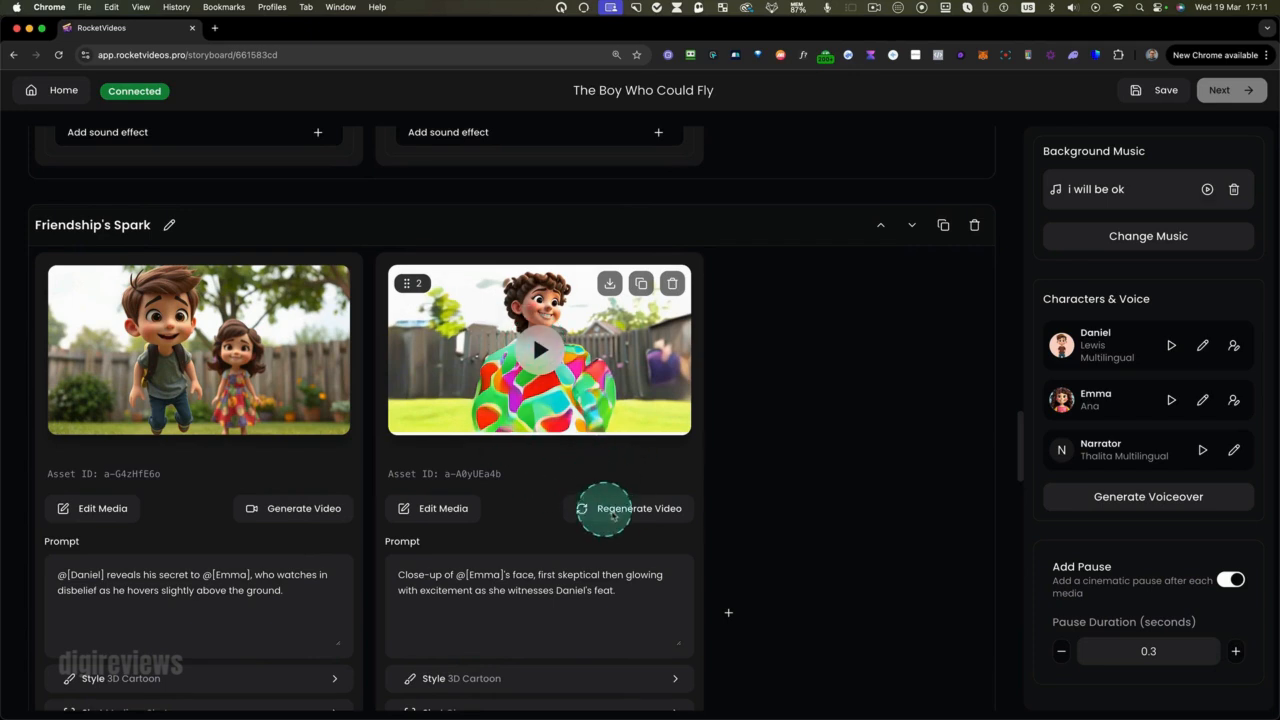
click(632, 523)
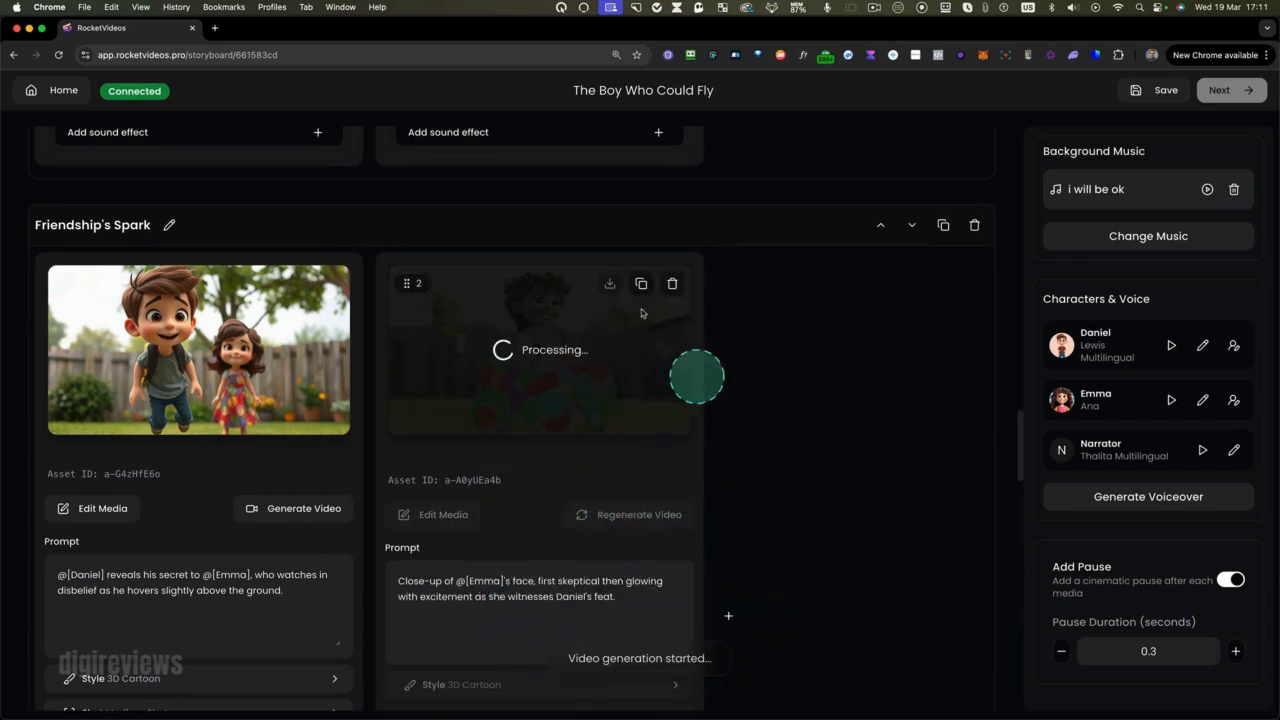
scroll(557, 365, down, 1)
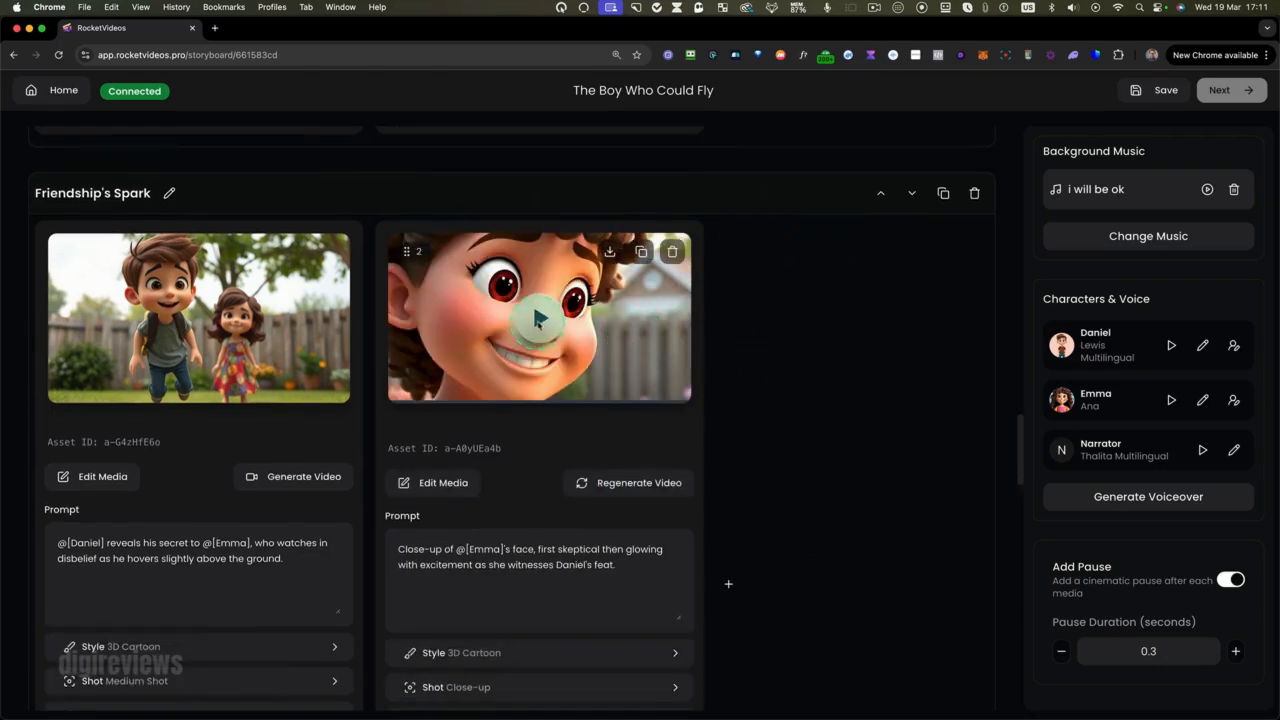
click(540, 318)
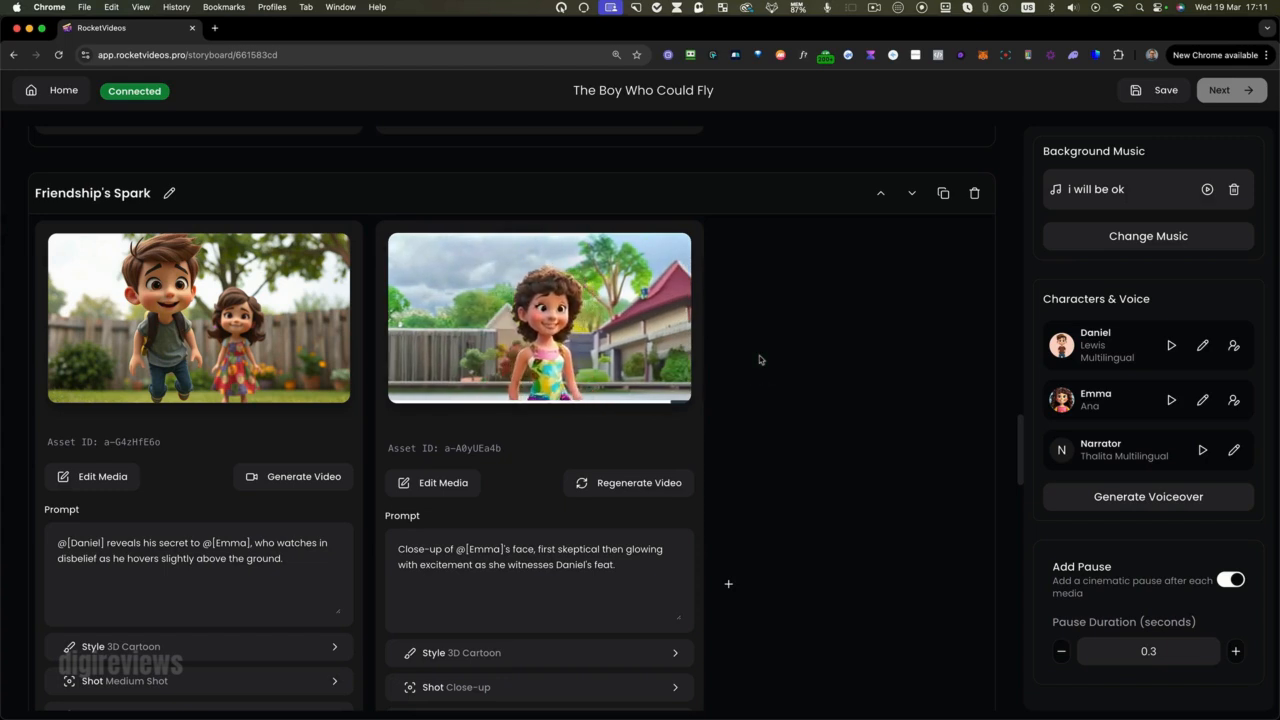
scroll(529, 403, down, 1)
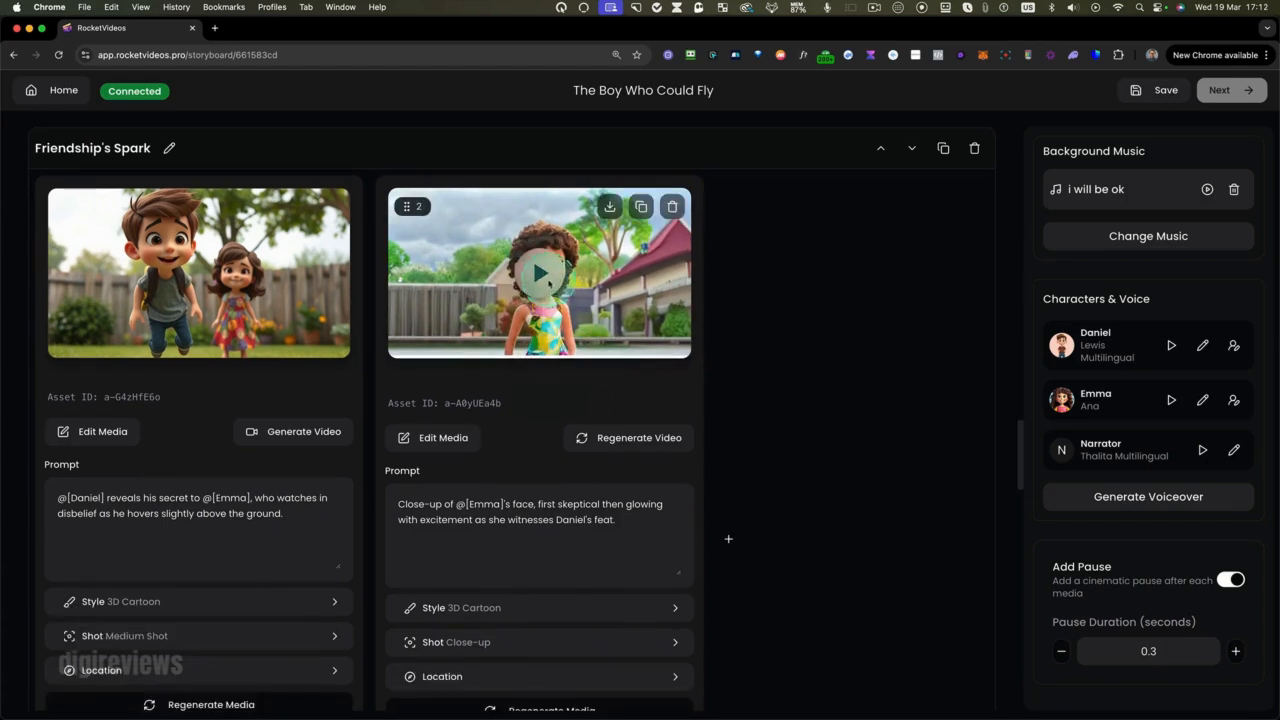
click(548, 272)
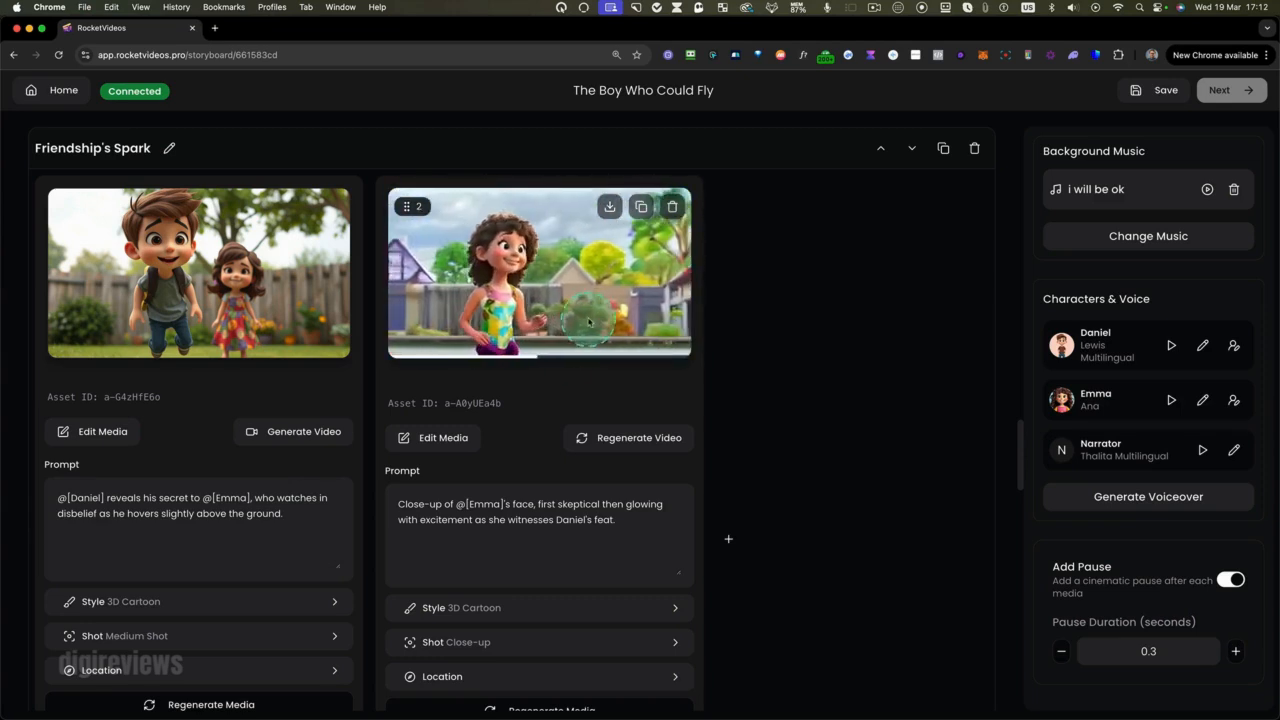
click(586, 297)
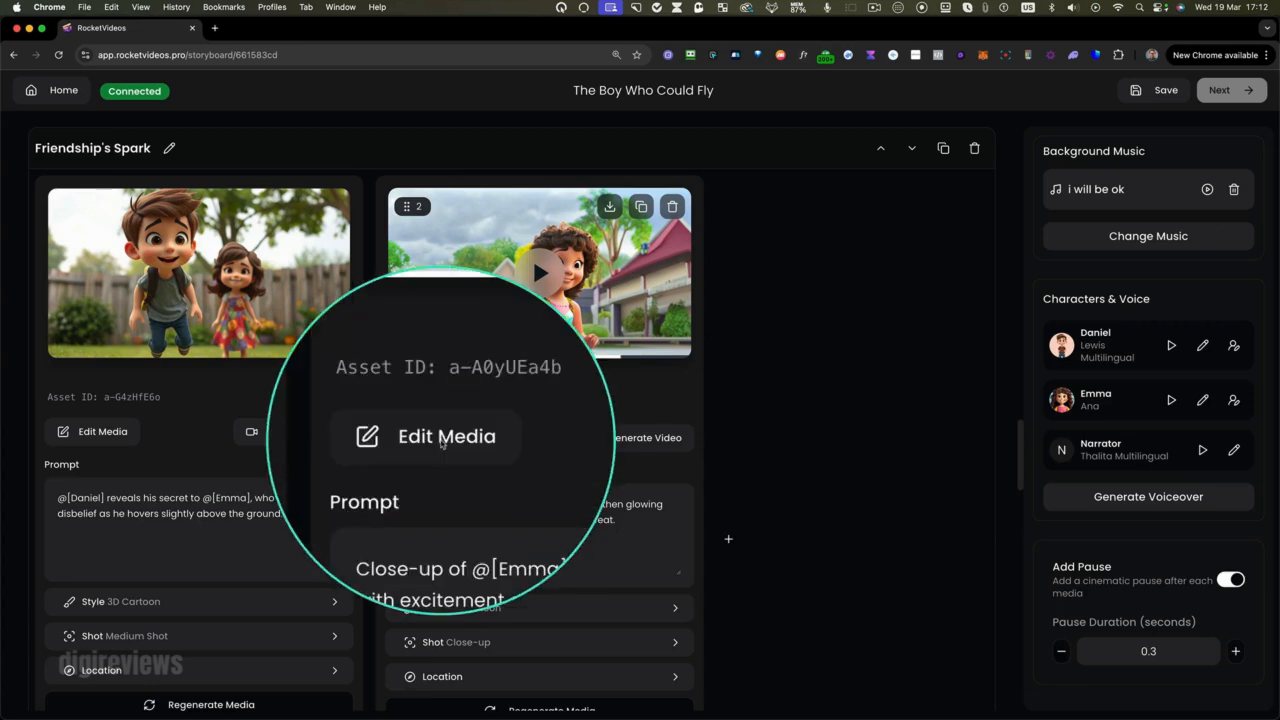
Set the earlier generated video as the default for the Friendship's Spark close-up media.
click(441, 443)
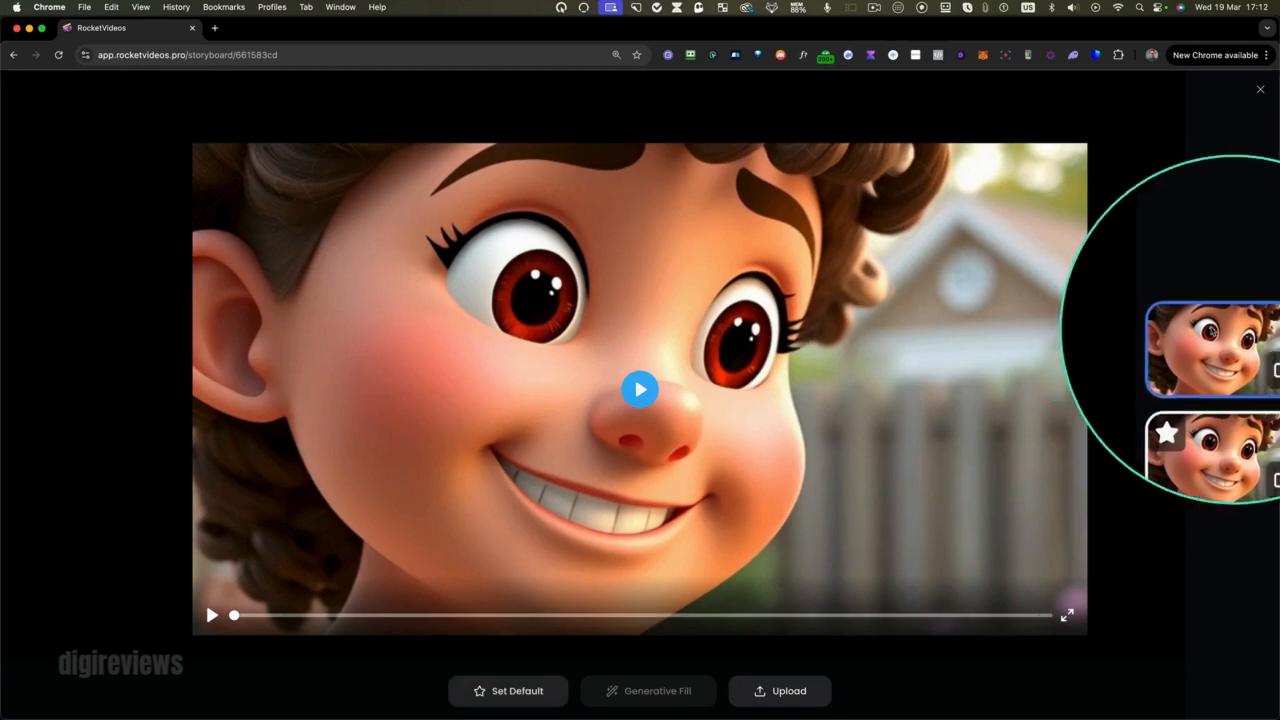
click(550, 682)
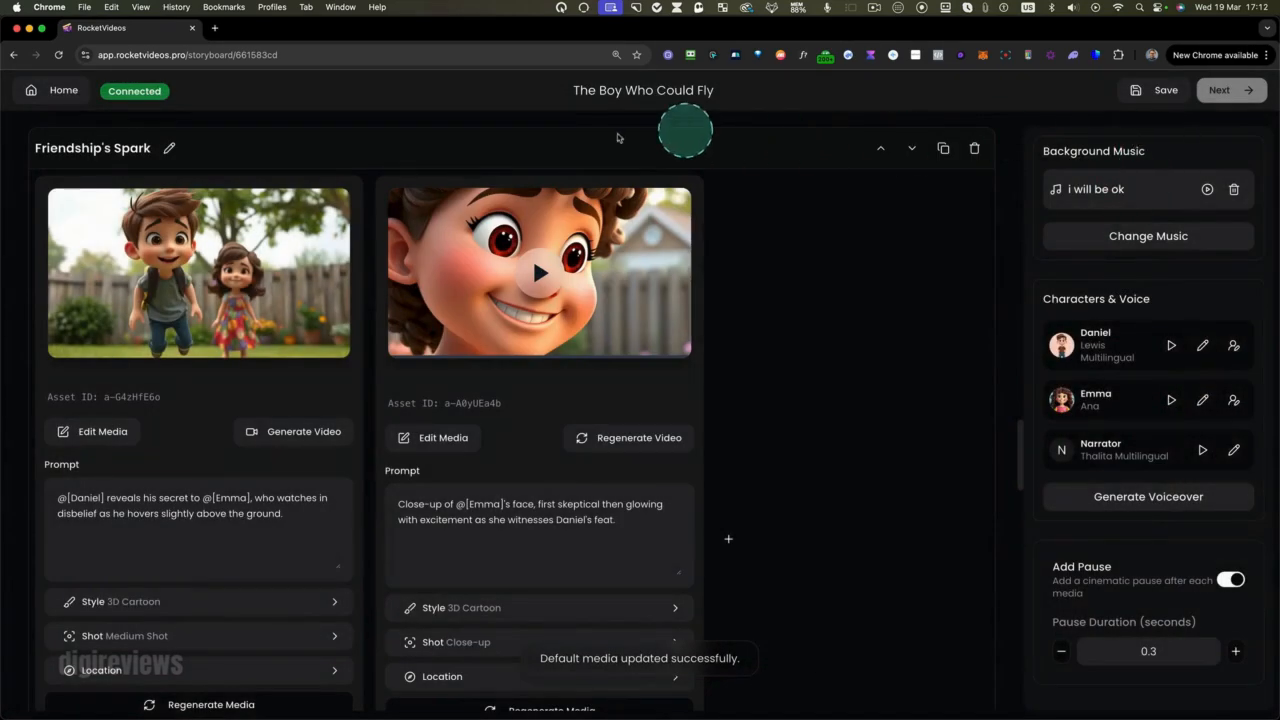
mouse_move(622, 261)
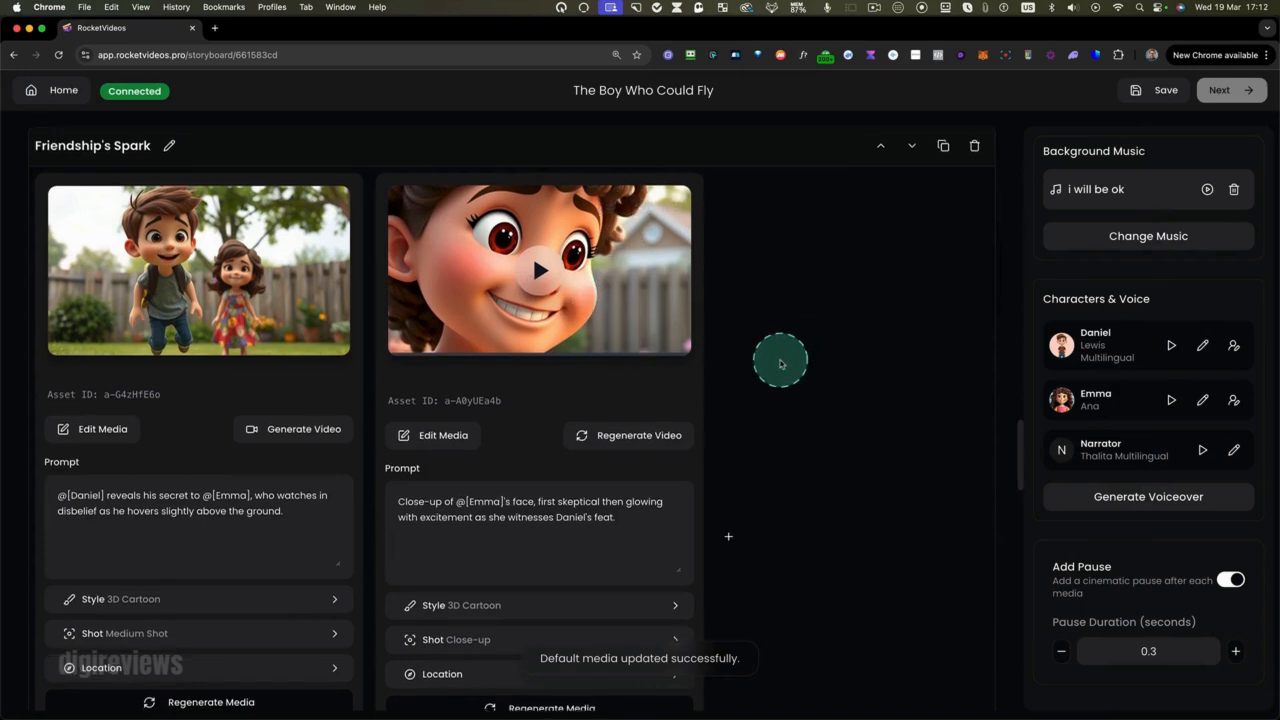
Review the prompts and Narrator dialogue lines in the Friendship's Spark, Dreamy Swing and The Cliff Edge scenes.
scroll(780, 360, down, 4)
scroll(780, 363, down, 5)
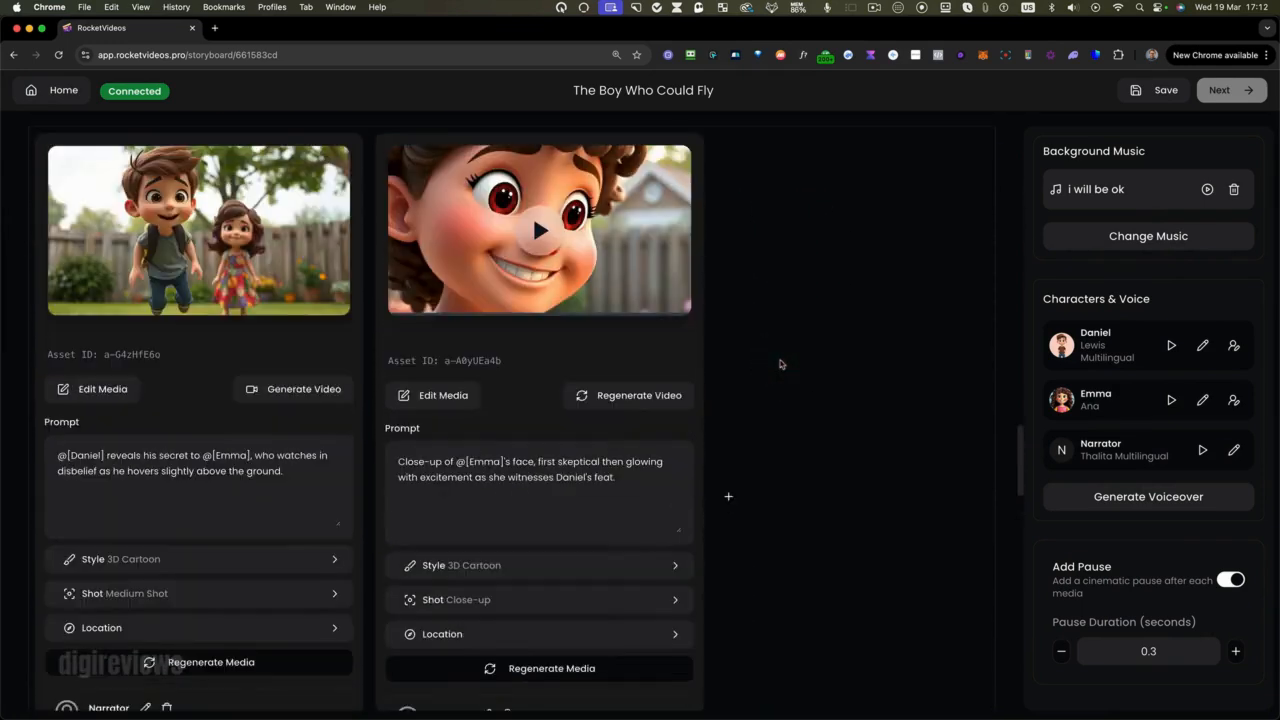
scroll(780, 364, up, 7)
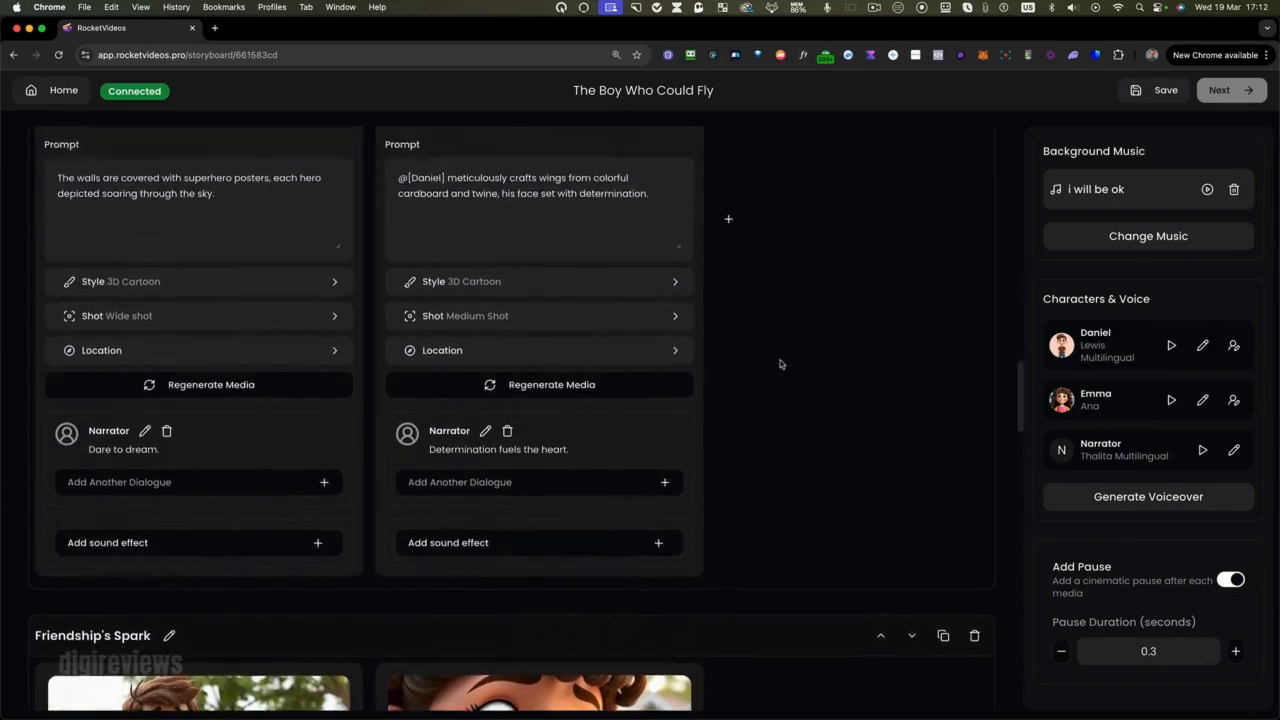
scroll(780, 364, up, 8)
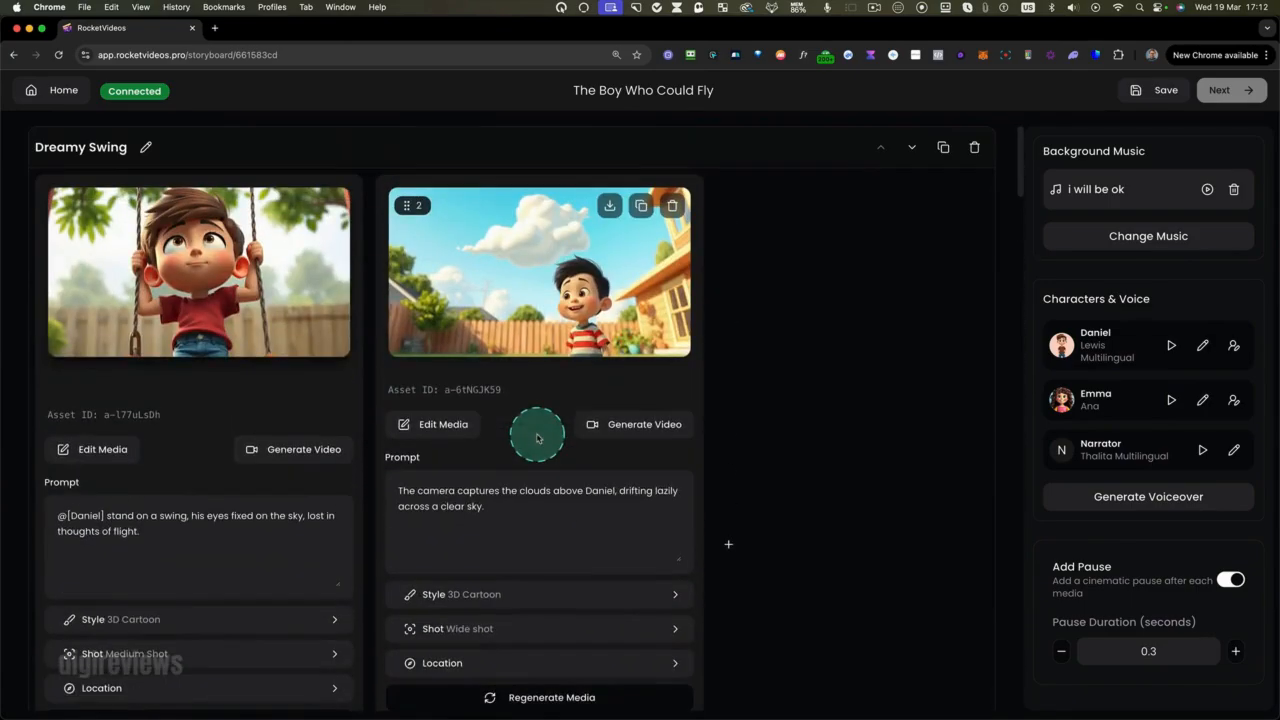
scroll(415, 370, down, 3)
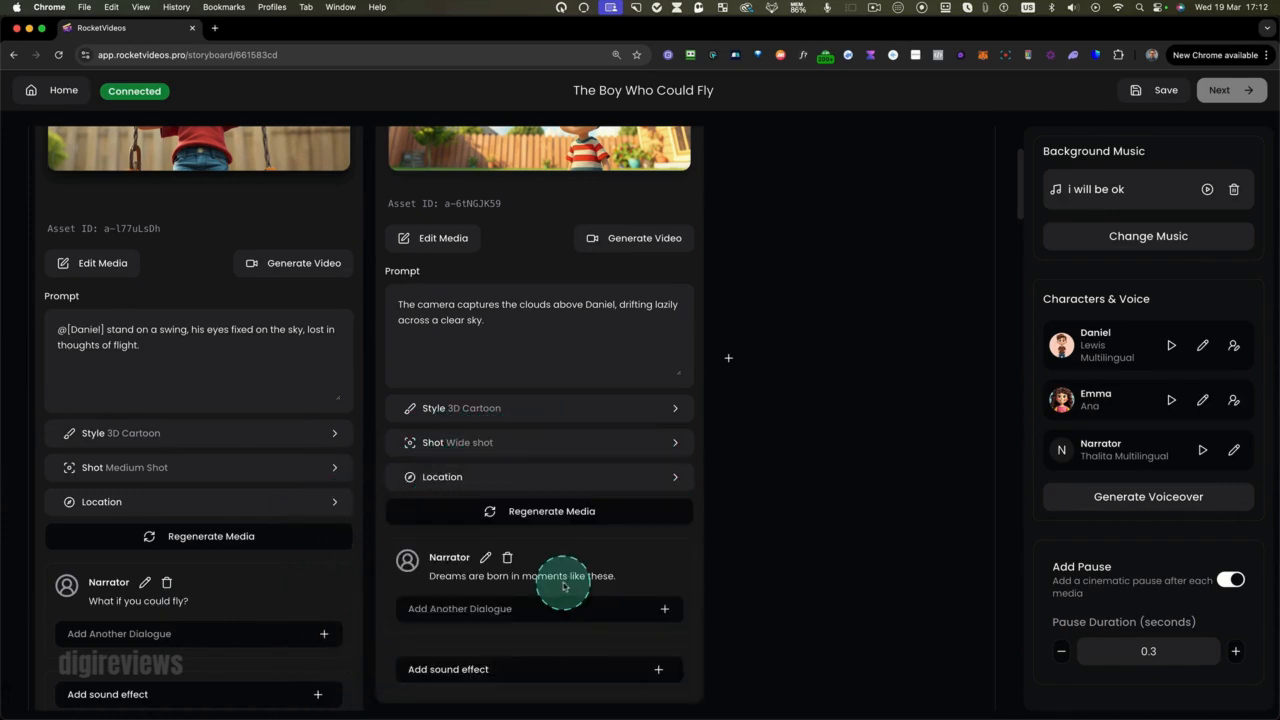
scroll(560, 583, up, 3)
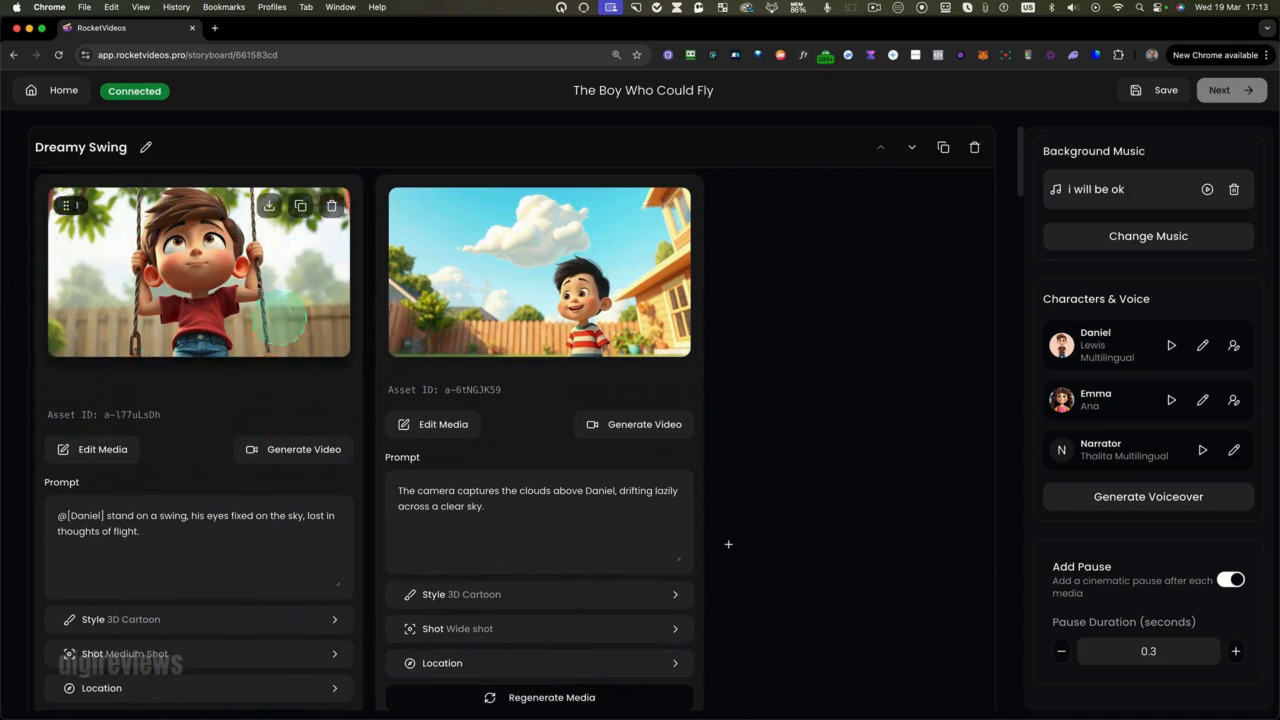
scroll(632, 426, down, 10)
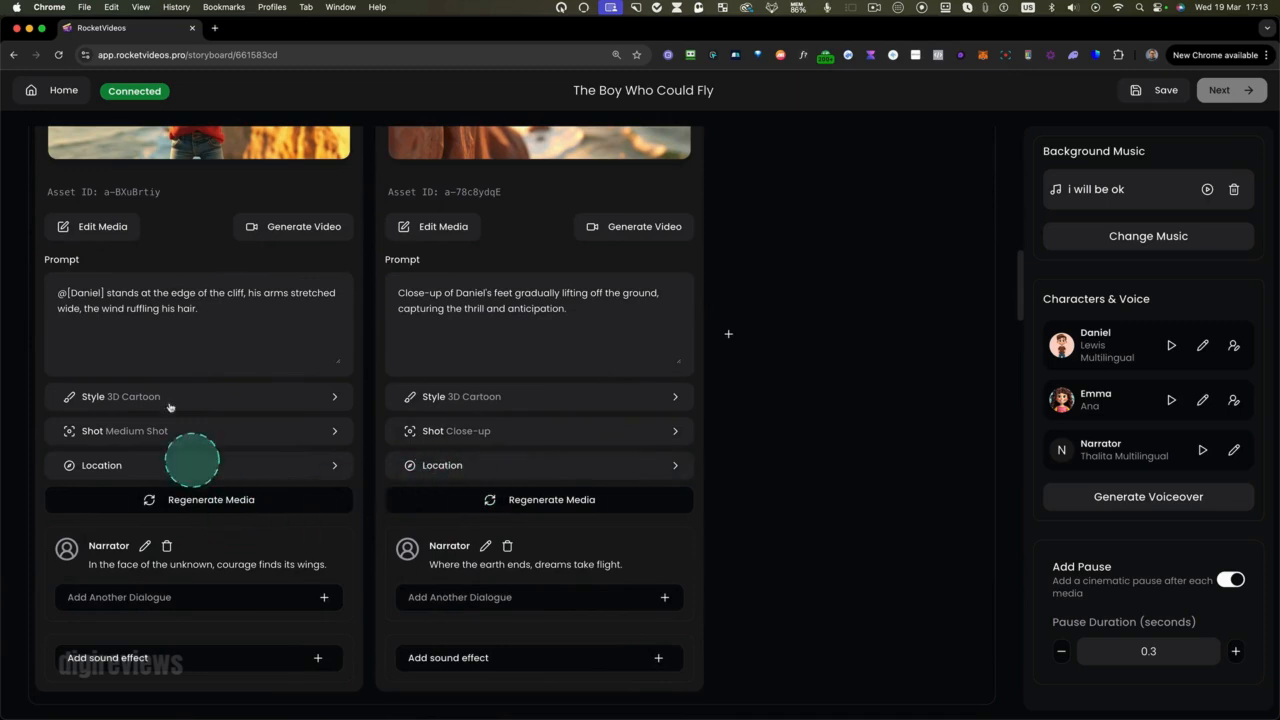
scroll(153, 246, up, 2)
drag(40, 142, 350, 712)
scroll(346, 640, down, 3)
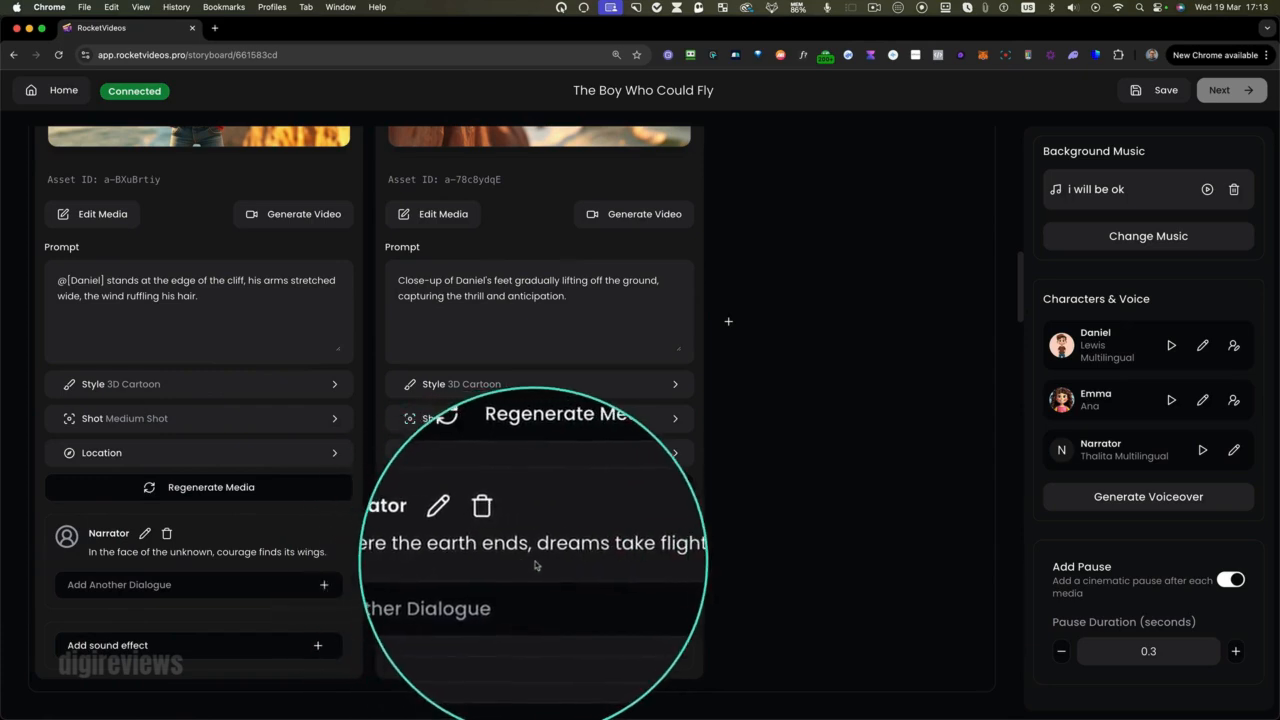
scroll(570, 563, up, 3)
scroll(570, 563, up, 1)
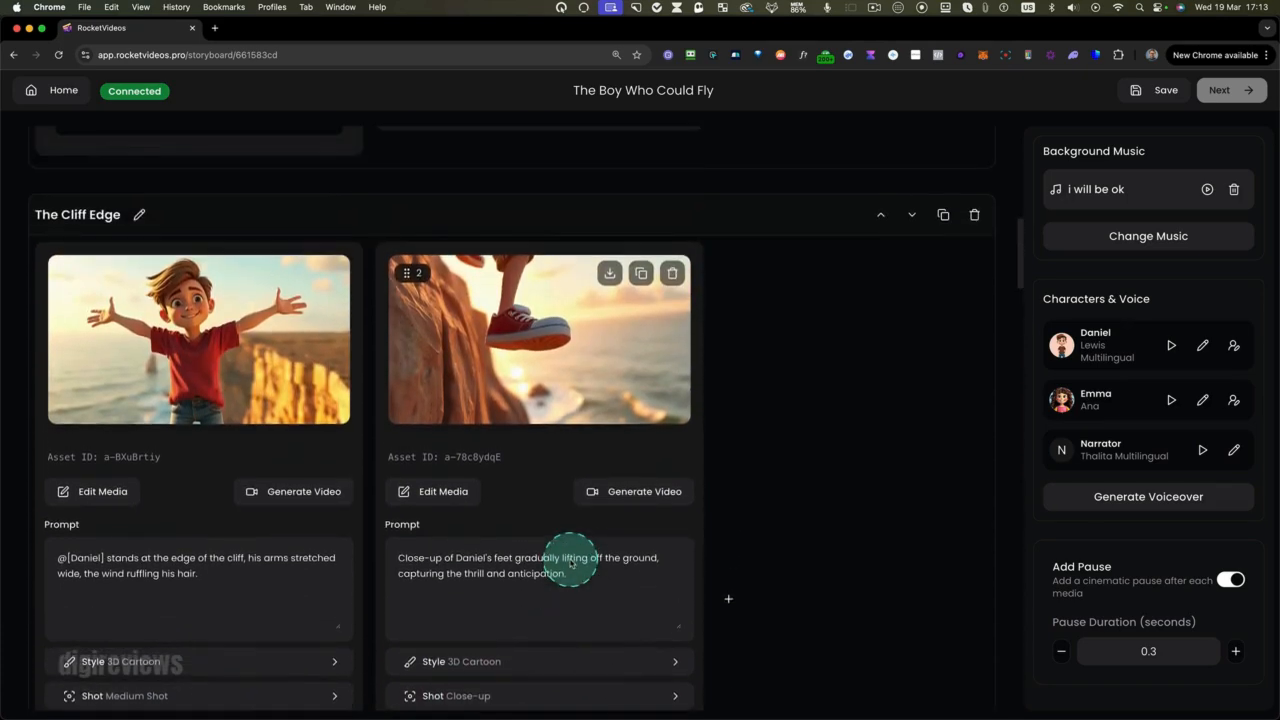
Inspect the editing options for the Narrator's line on The Cliff Edge close-up media, and cancel the edit.
scroll(597, 530, down, 5)
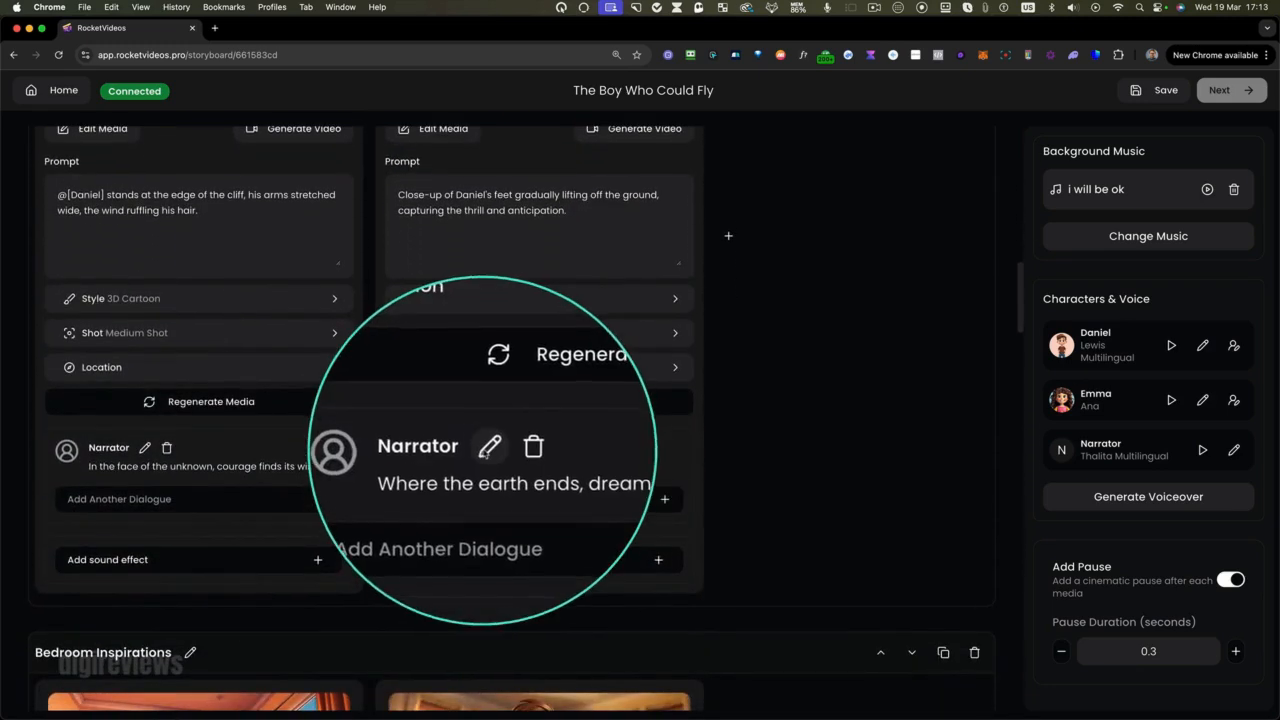
click(485, 446)
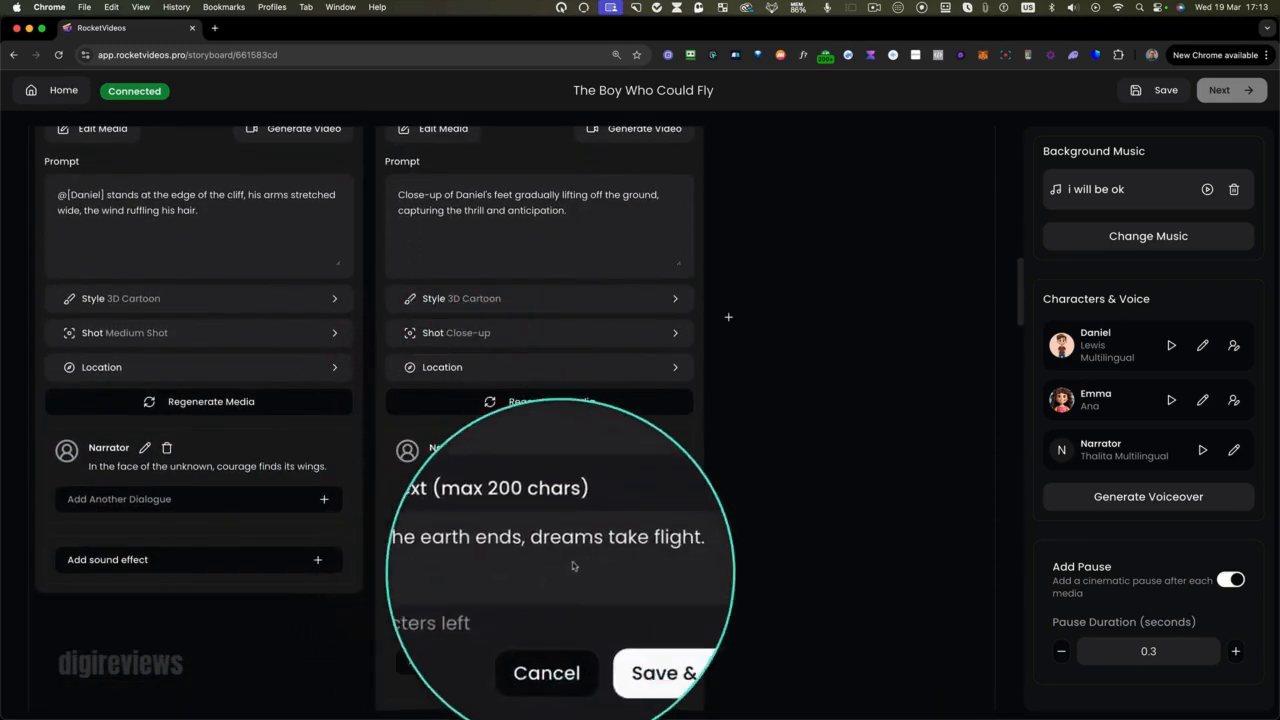
click(610, 576)
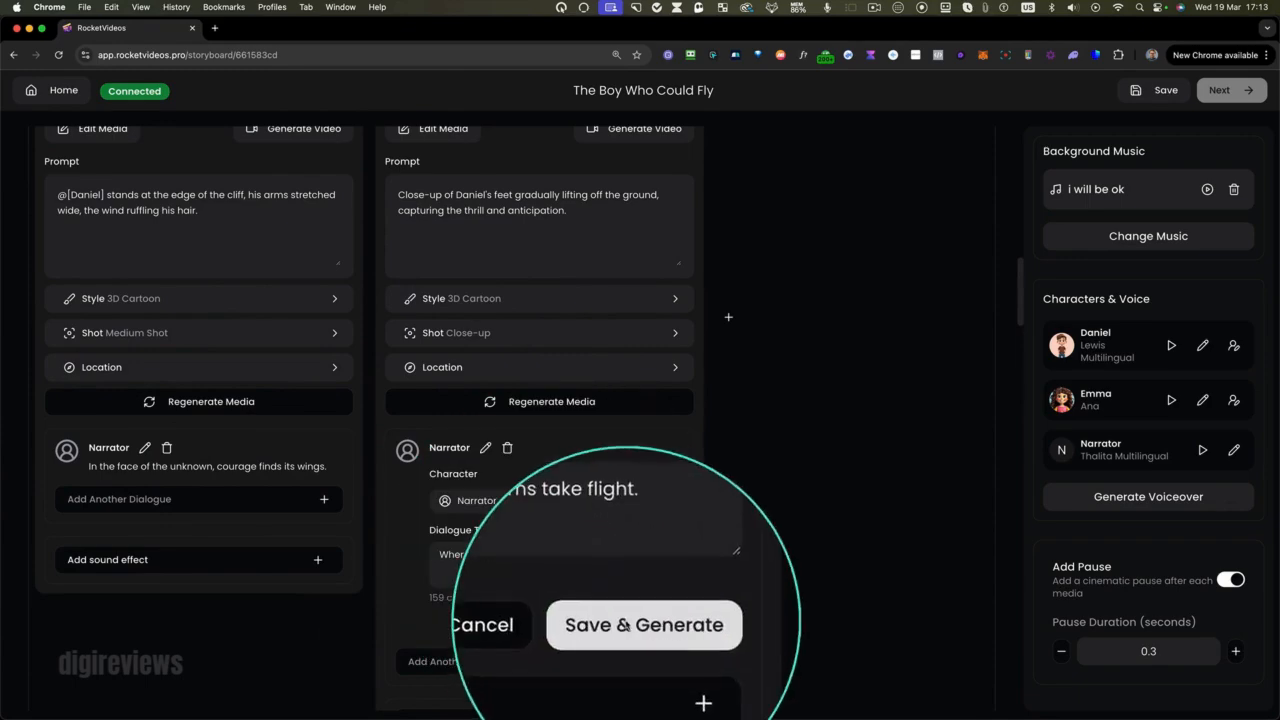
click(548, 622)
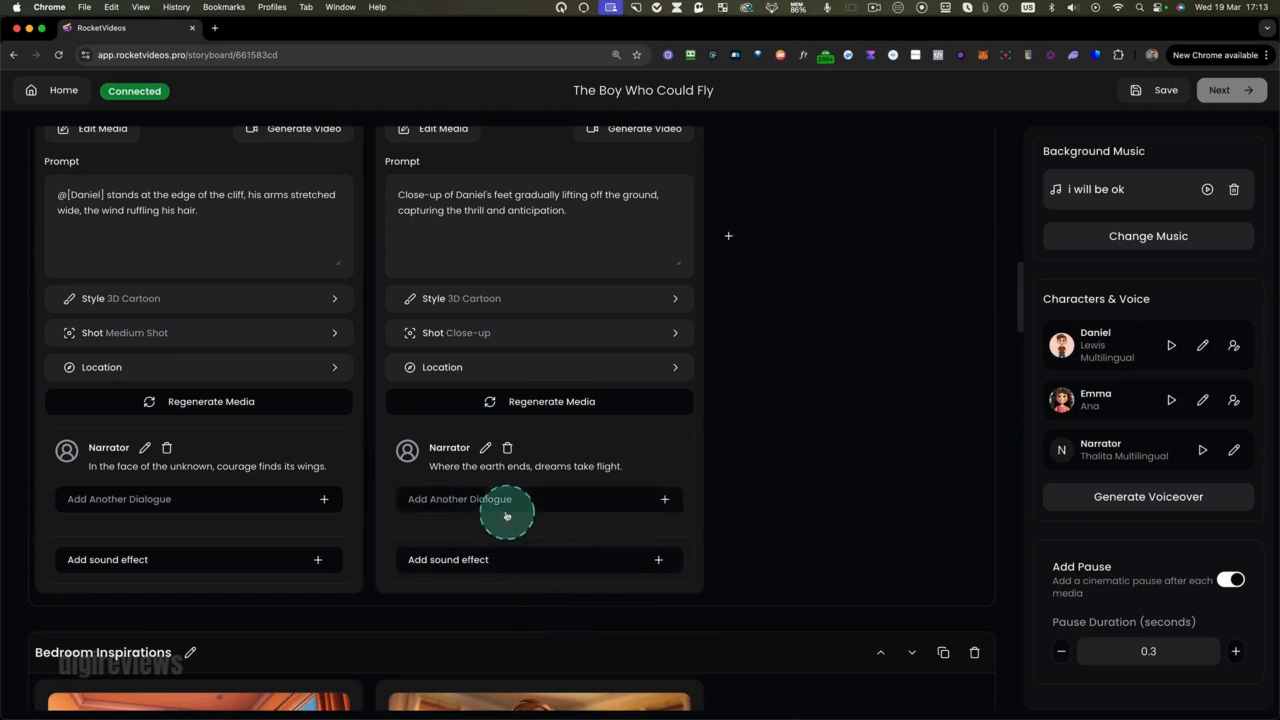
scroll(508, 514, up, 3)
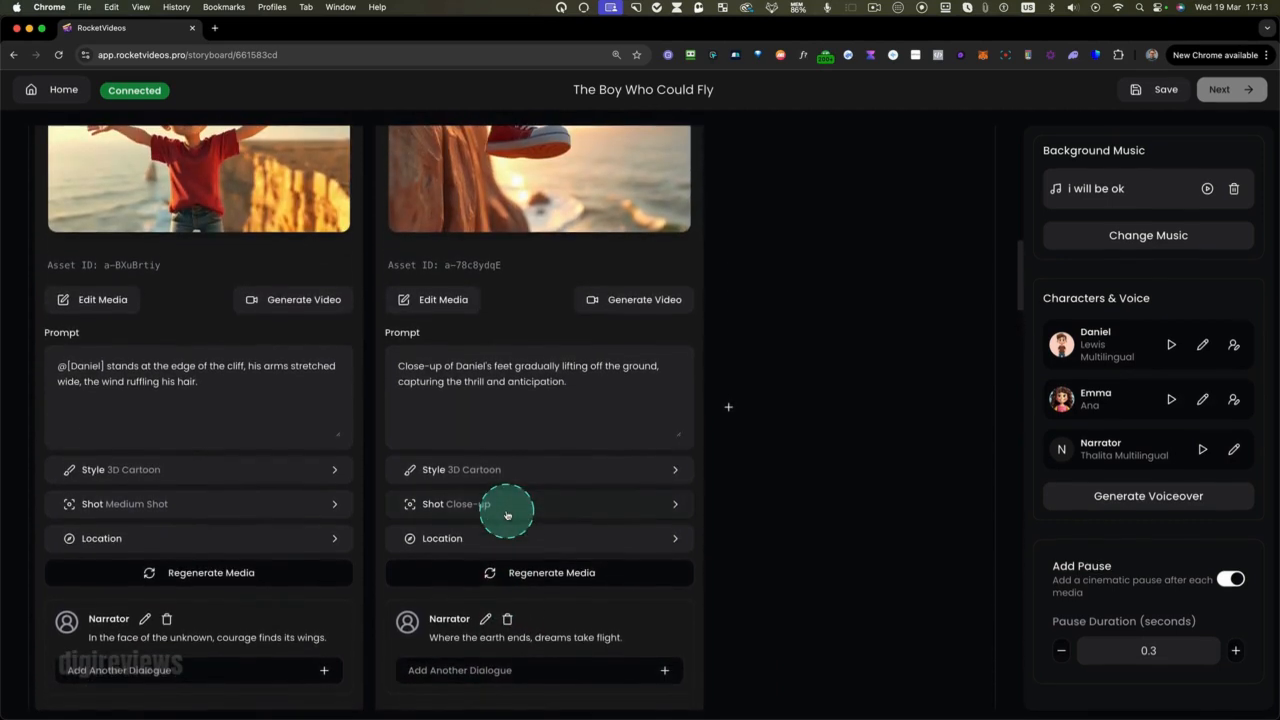
Preview voices for Daniel, limit the list to favorites, and assign the Davis Multilingual voice to him.
click(1135, 506)
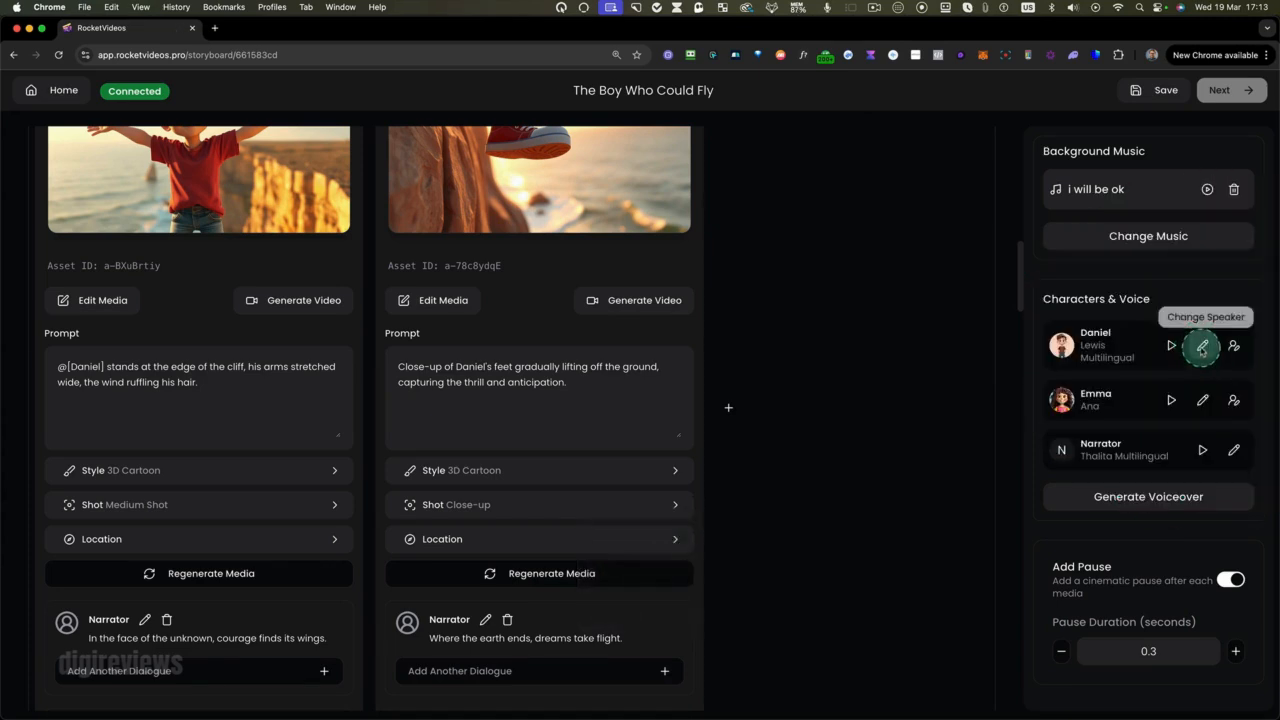
click(1203, 345)
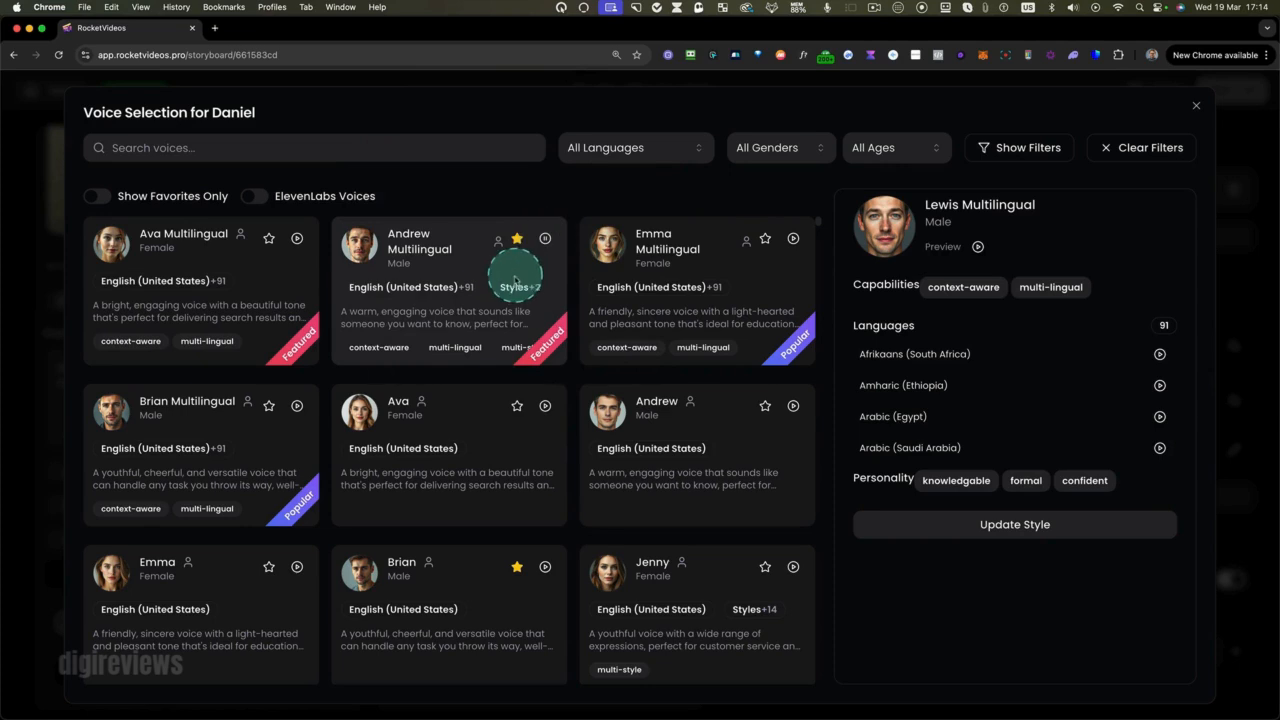
mouse_move(514, 286)
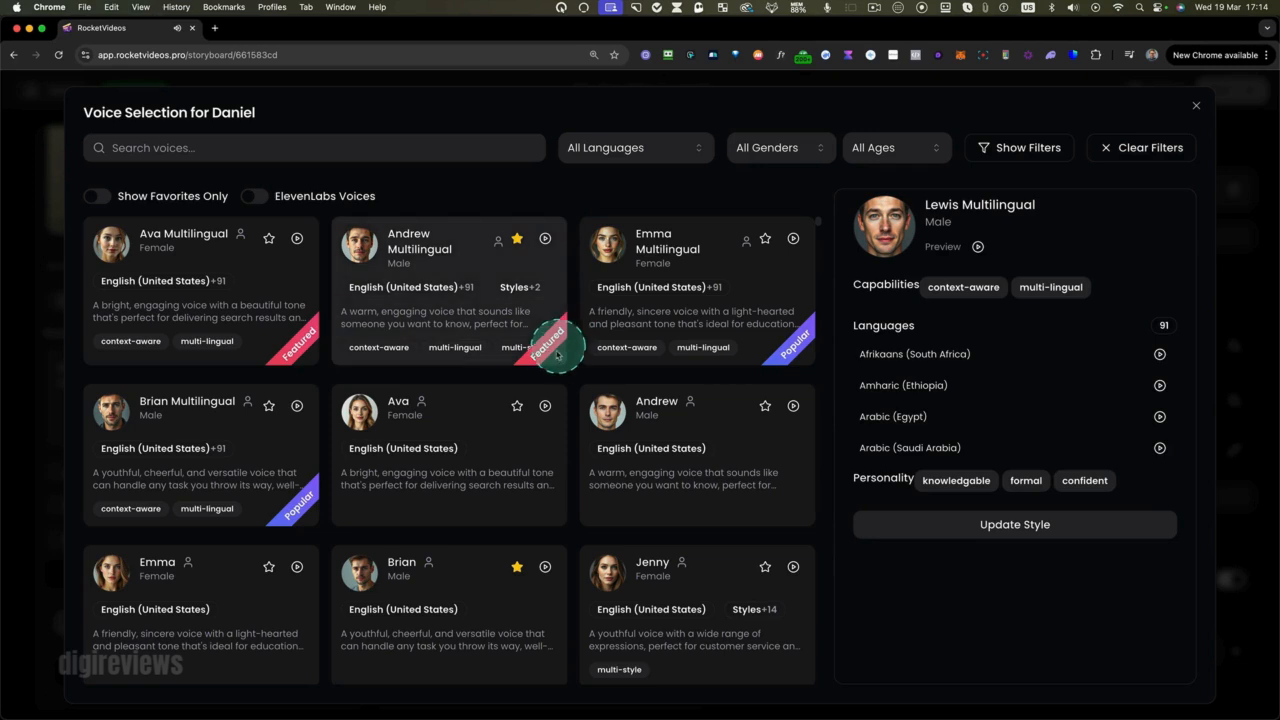
click(99, 197)
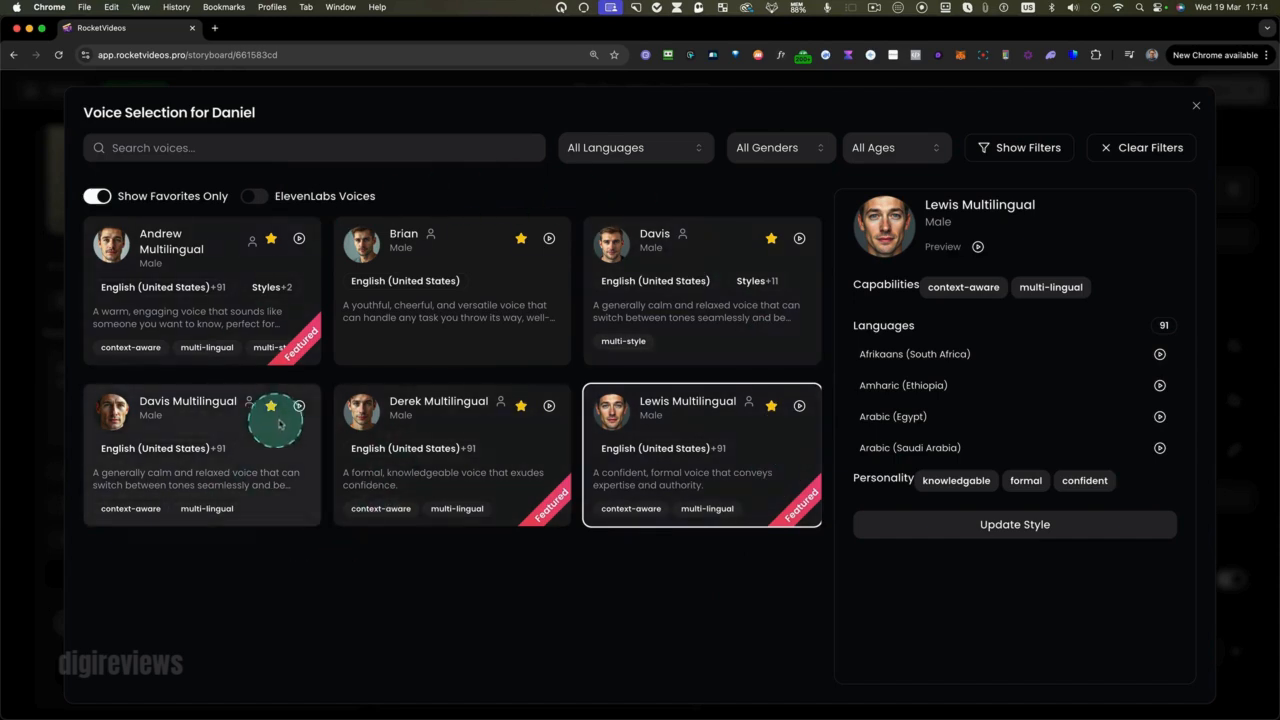
click(299, 406)
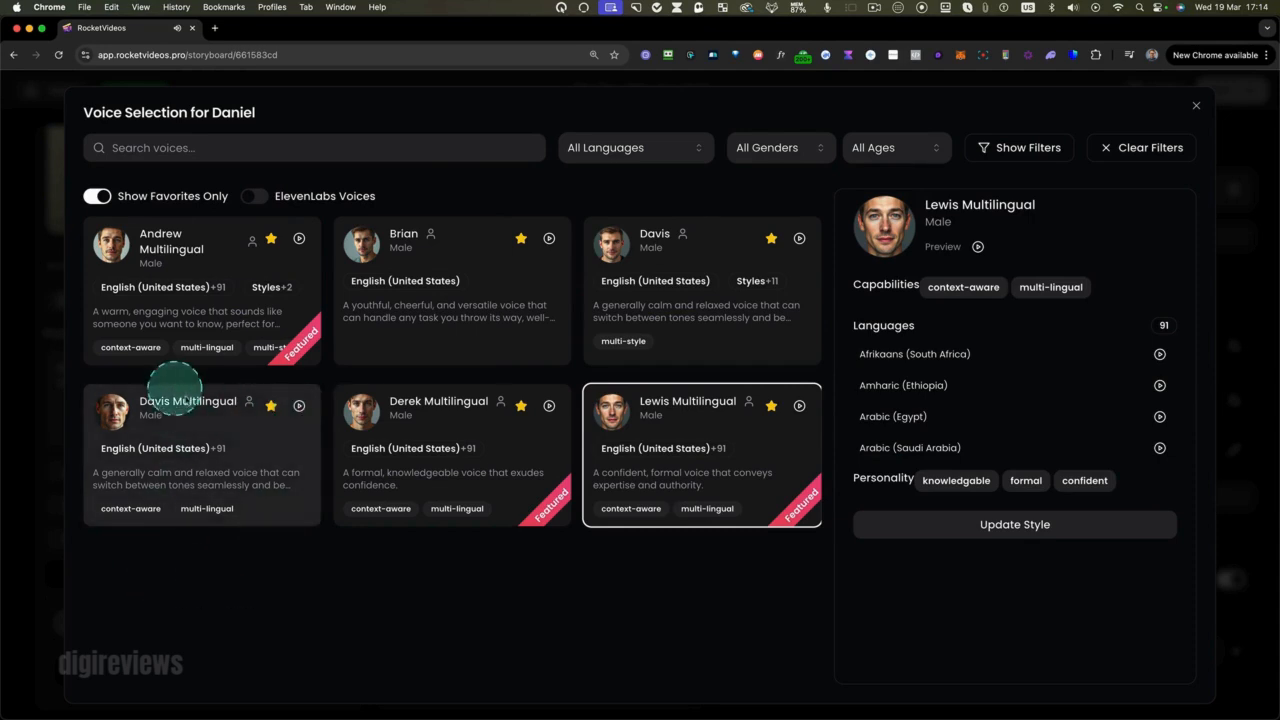
click(194, 398)
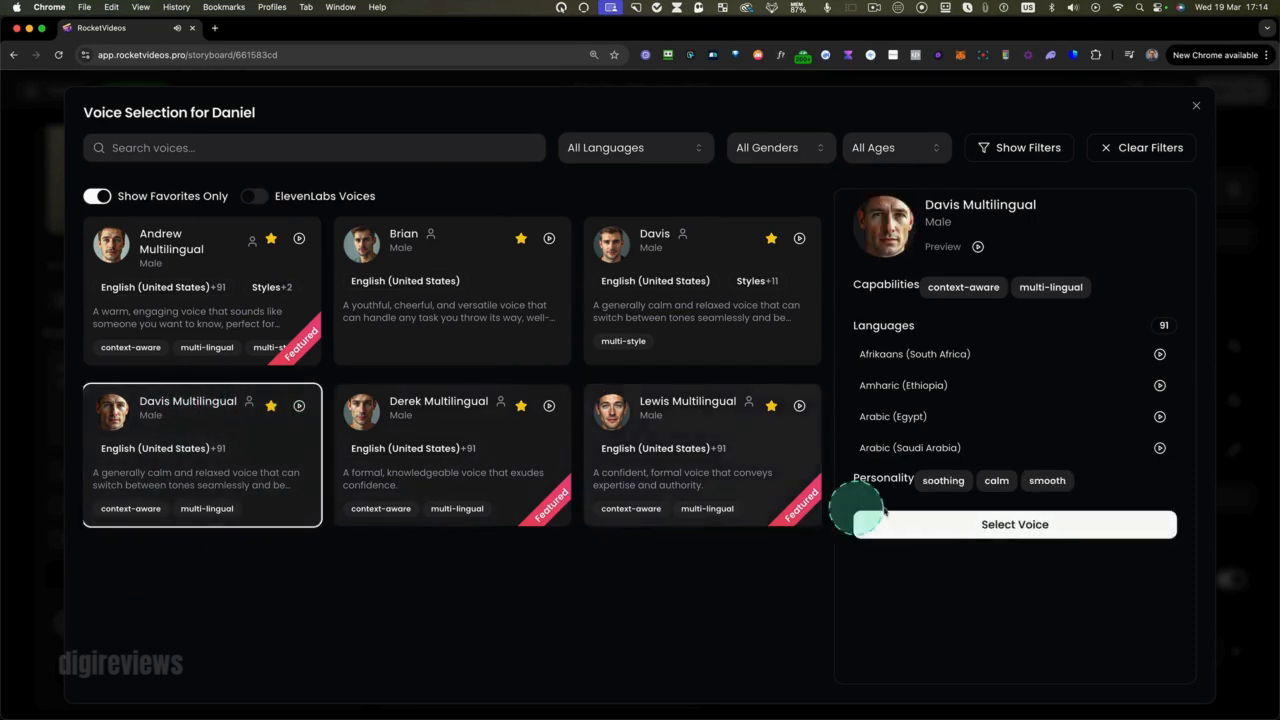
click(926, 518)
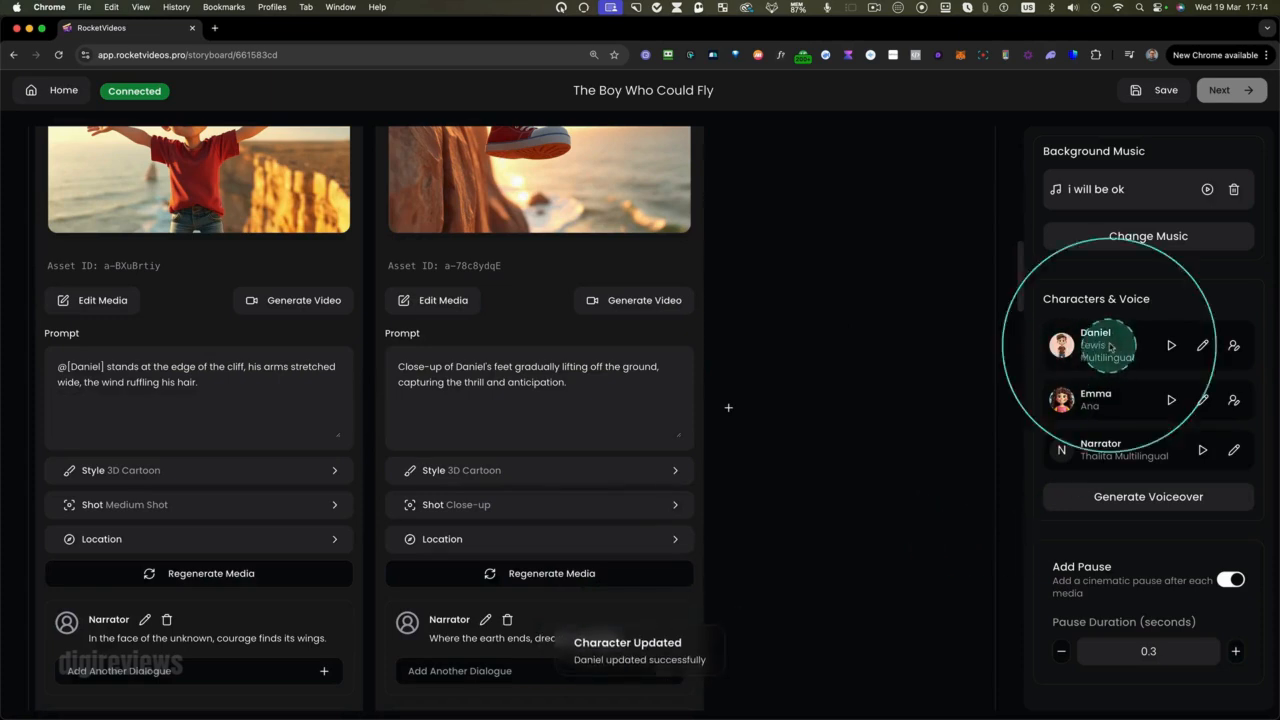
Open the voice selection for Emma, filter it to female voices, and preview and highlight Emma Multilingual.
click(1203, 401)
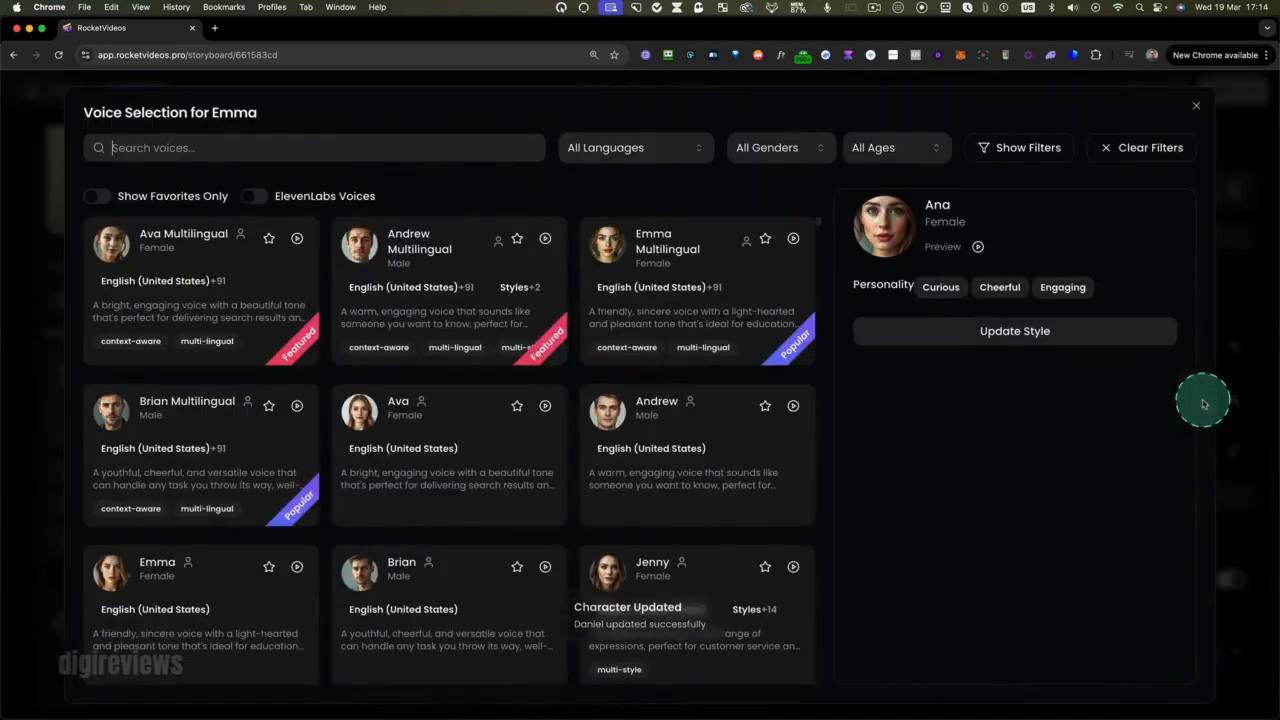
click(777, 149)
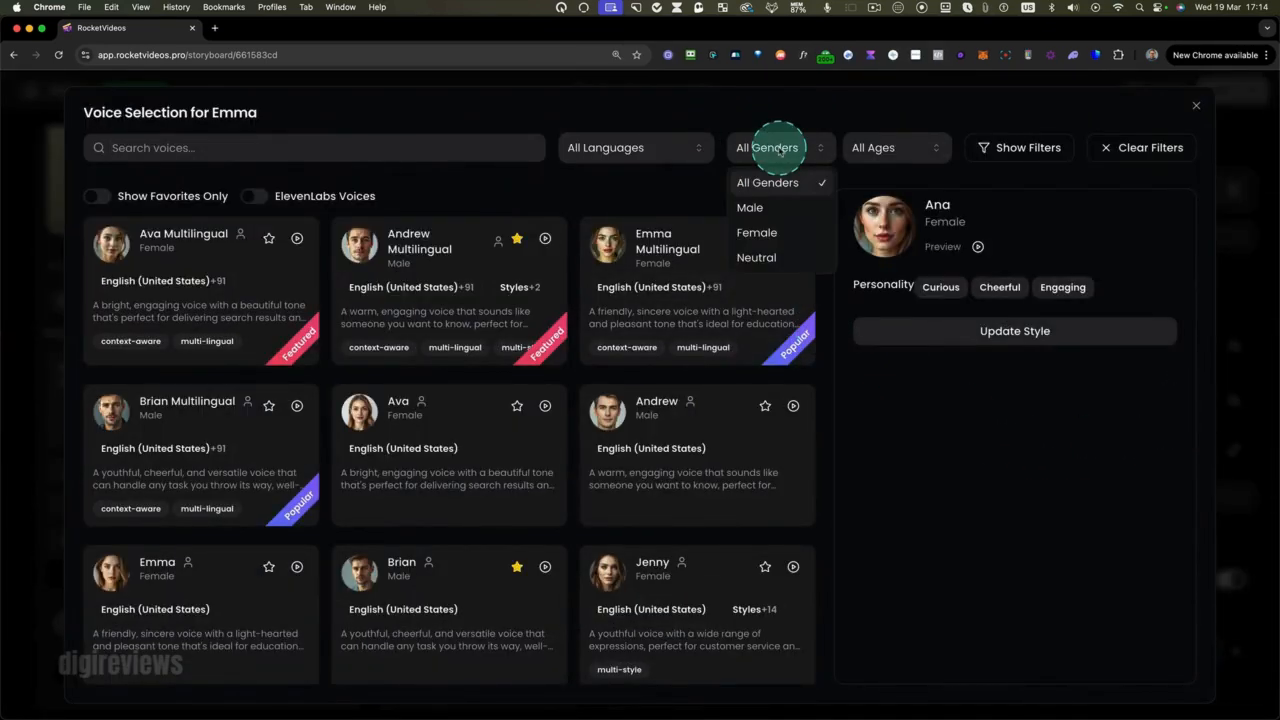
click(760, 233)
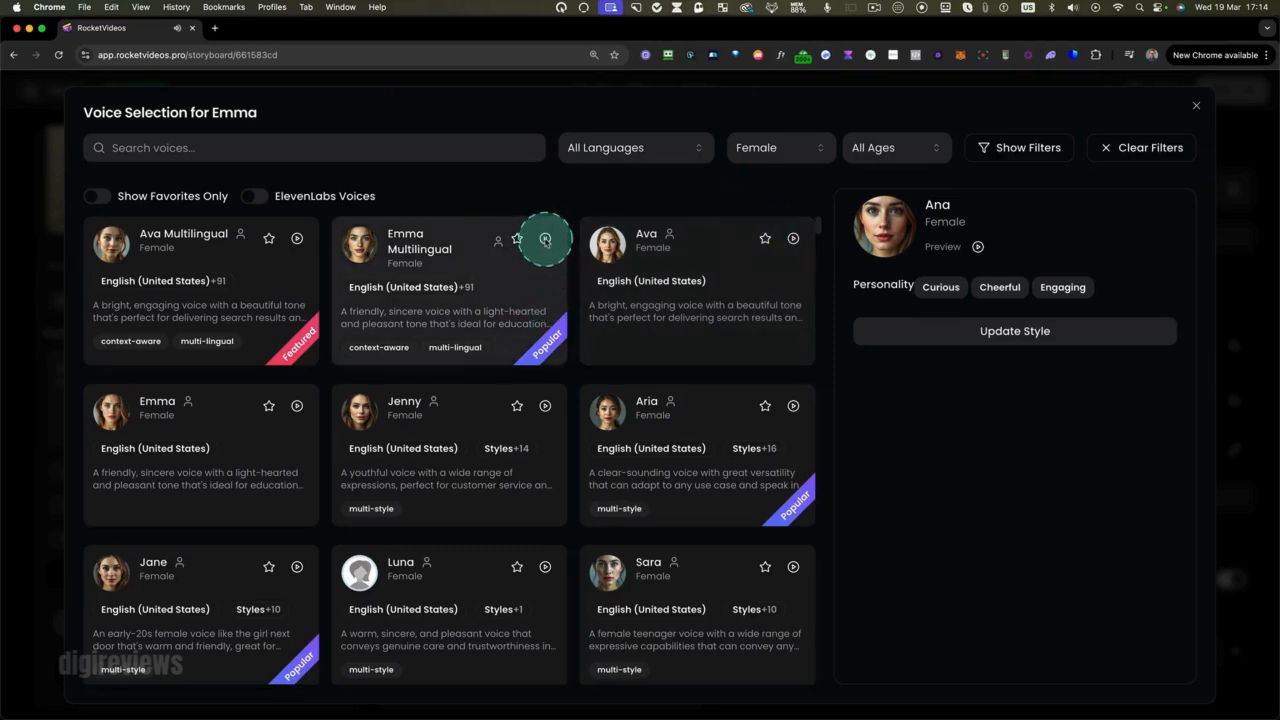
click(503, 275)
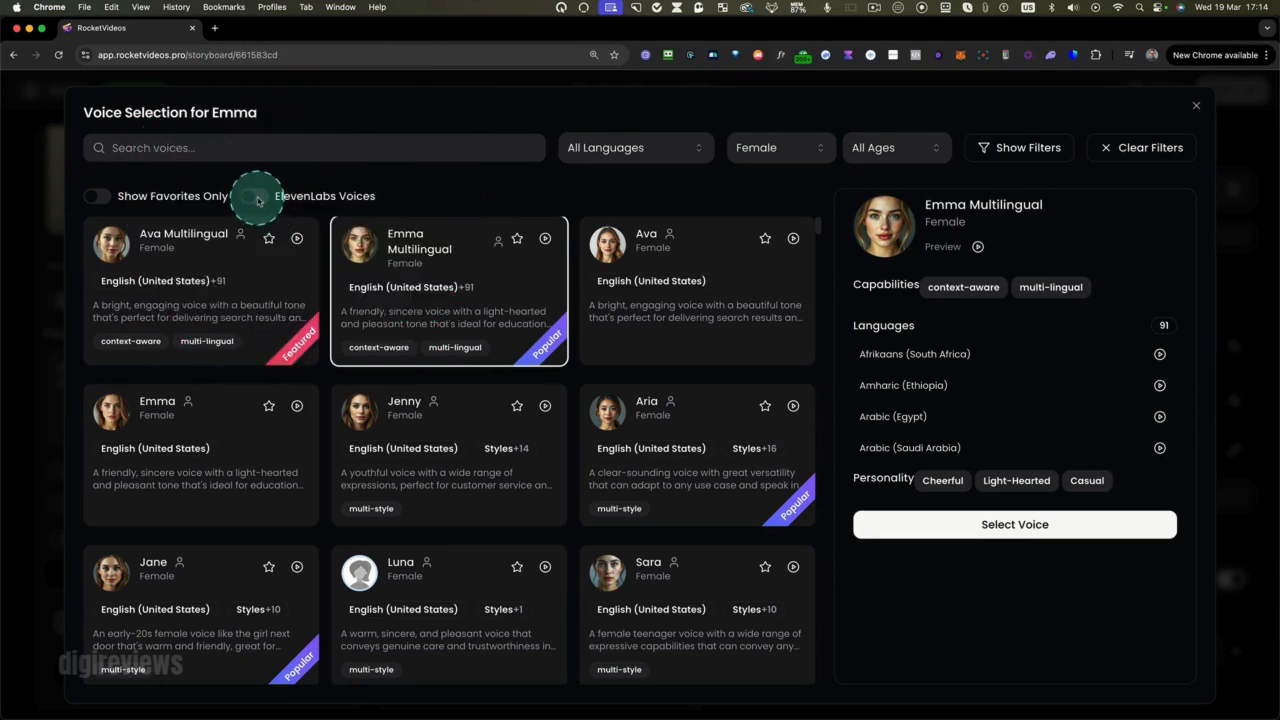
Browse the ElevenLabs voices for all genders and the favorite voices in Emma's voice selection.
click(257, 198)
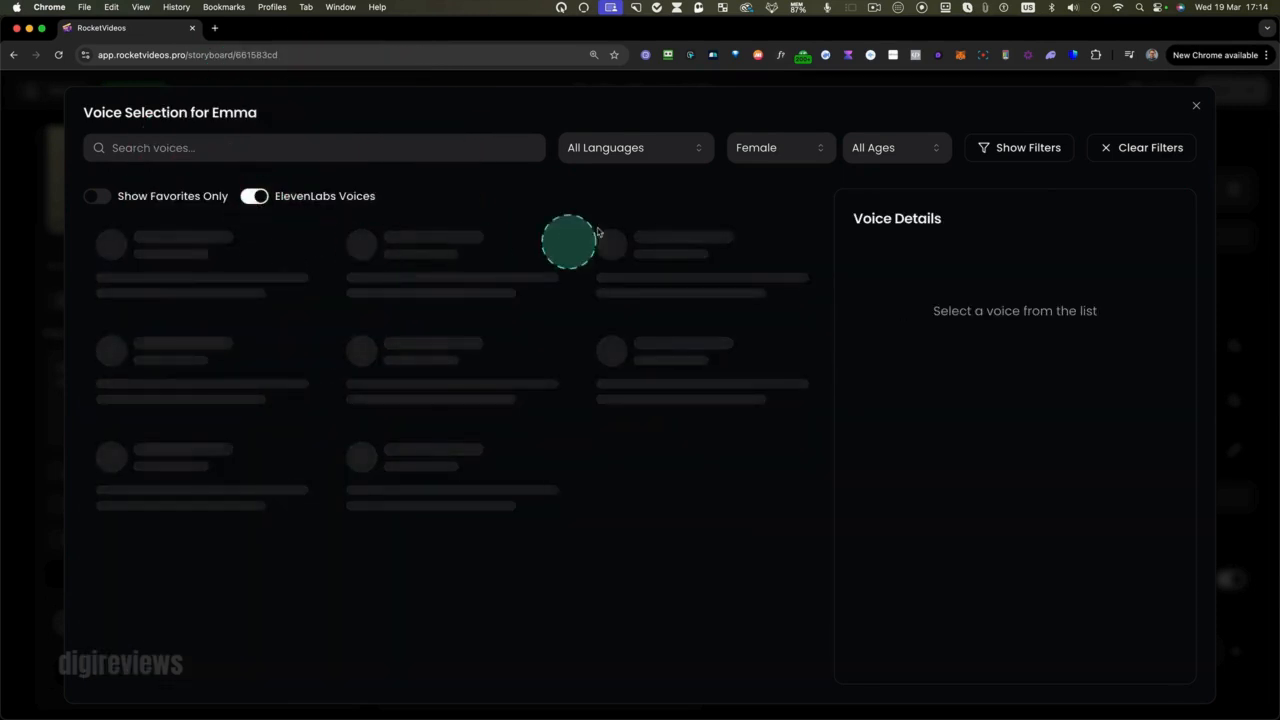
click(806, 149)
click(778, 184)
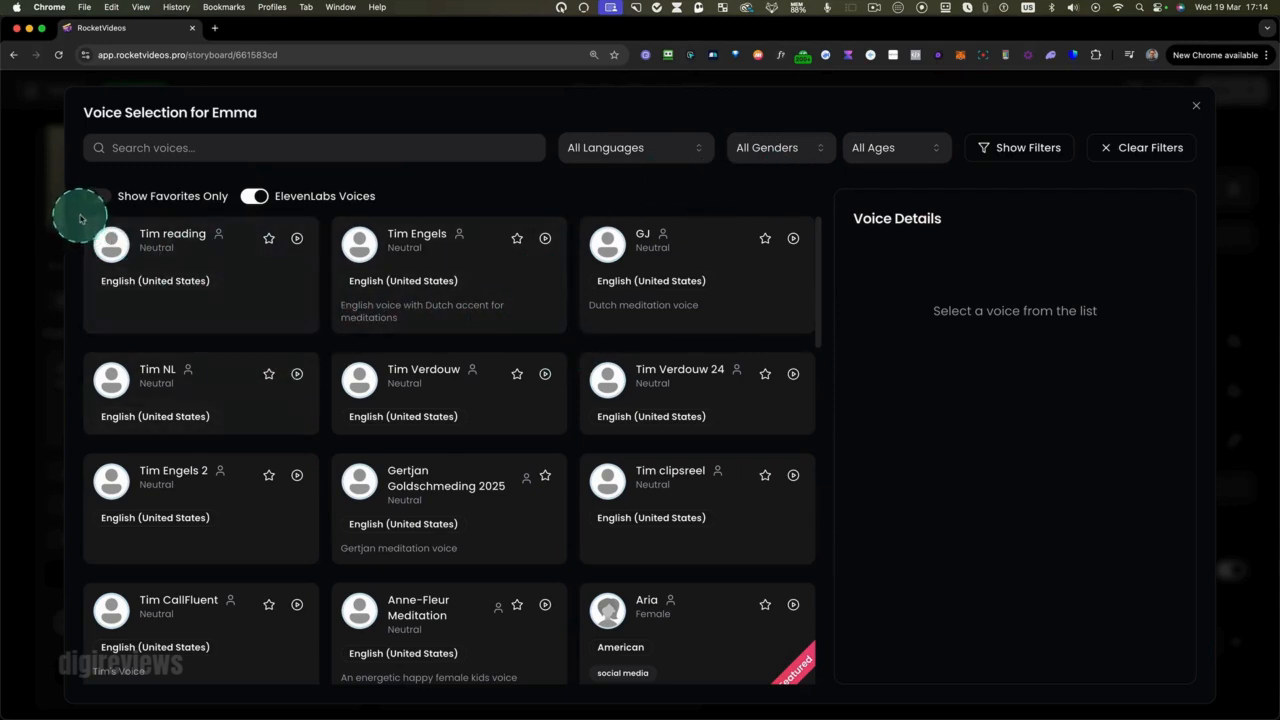
drag(80, 218, 824, 691)
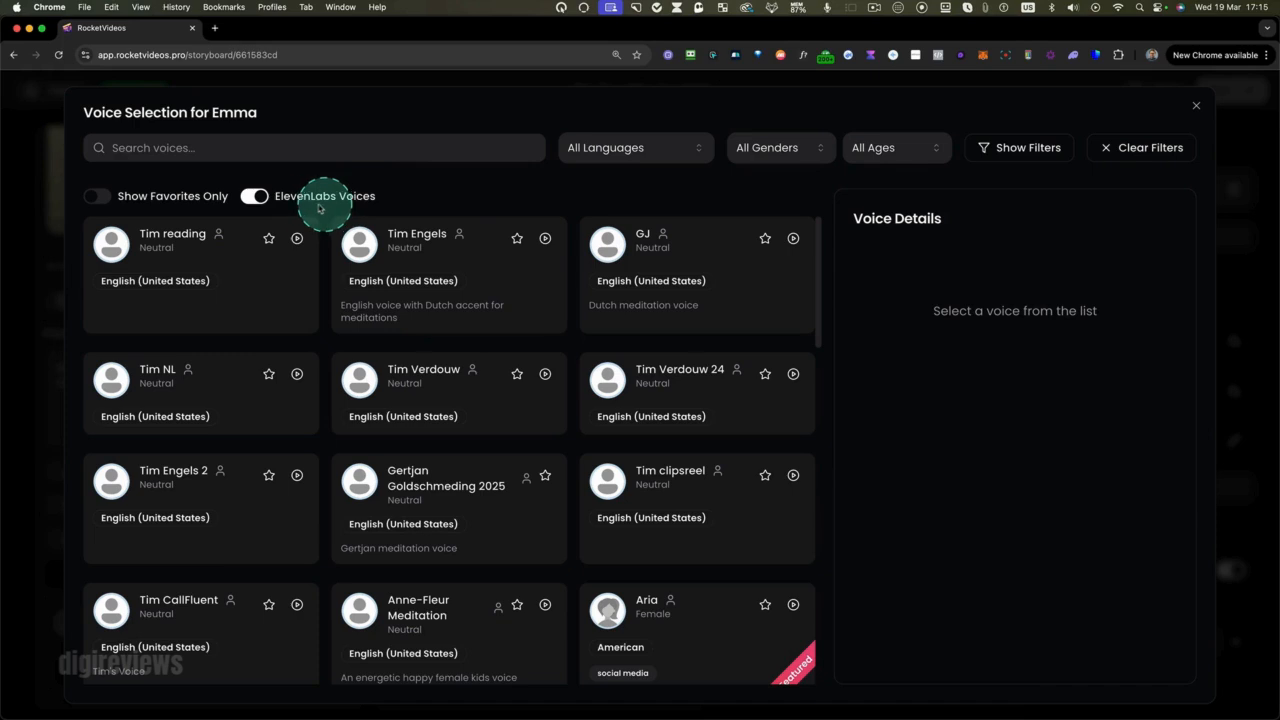
click(100, 198)
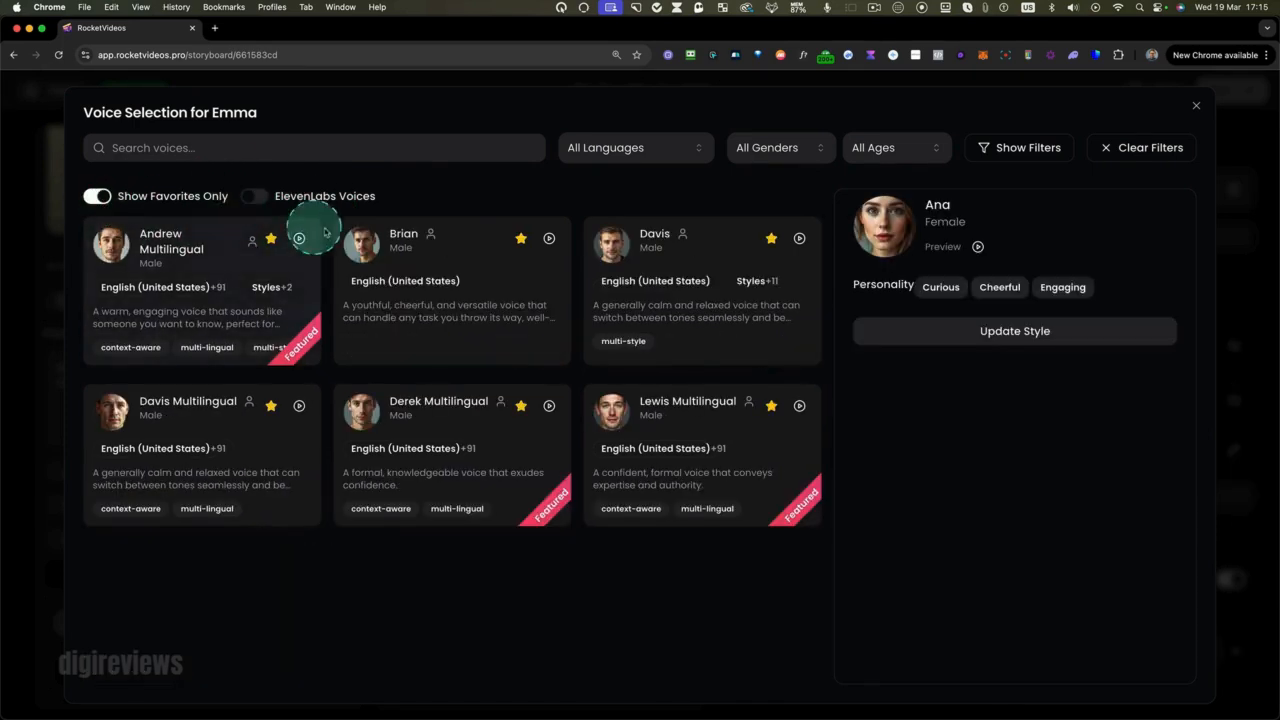
click(97, 196)
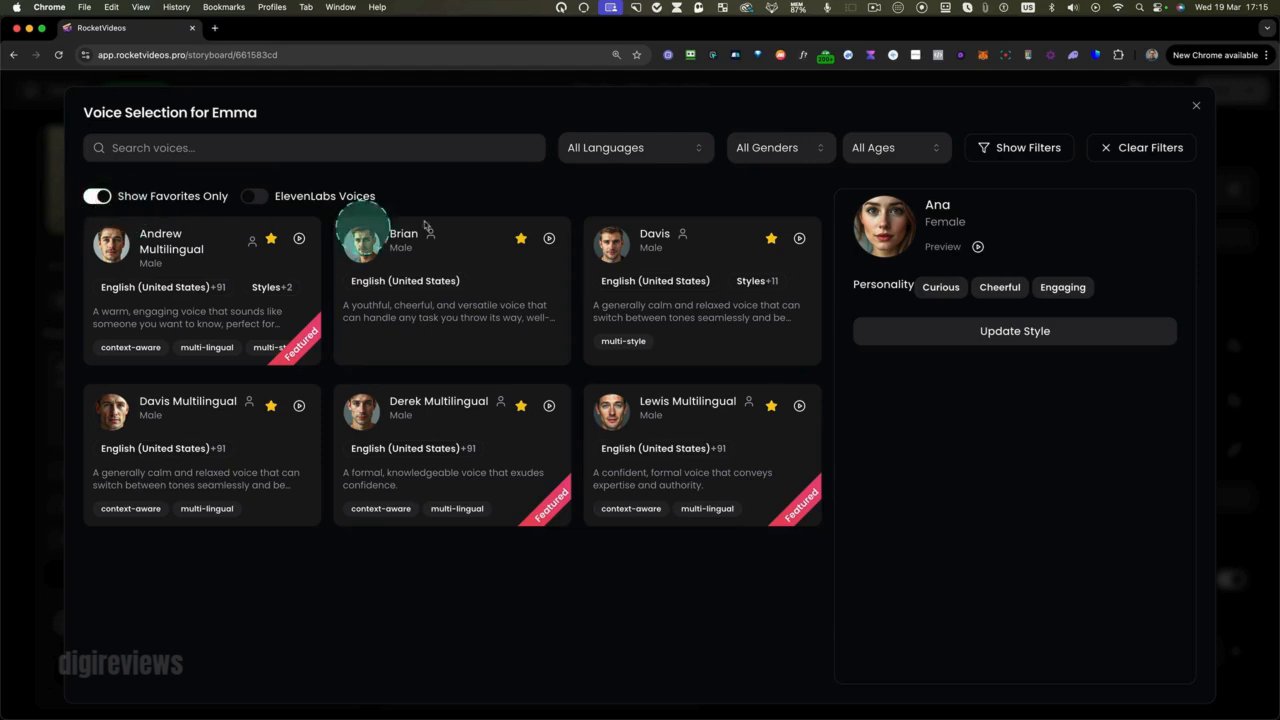
Assign the Emma Multilingual voice to the character Emma.
click(783, 150)
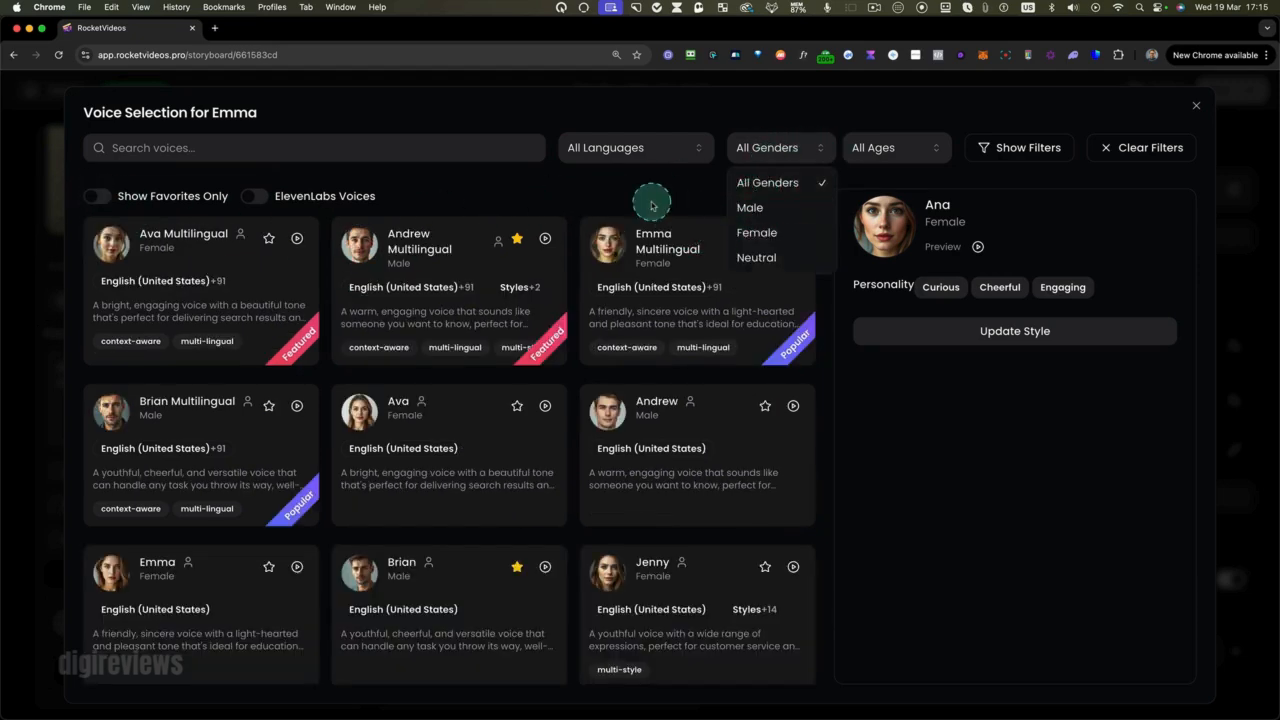
click(715, 265)
click(745, 290)
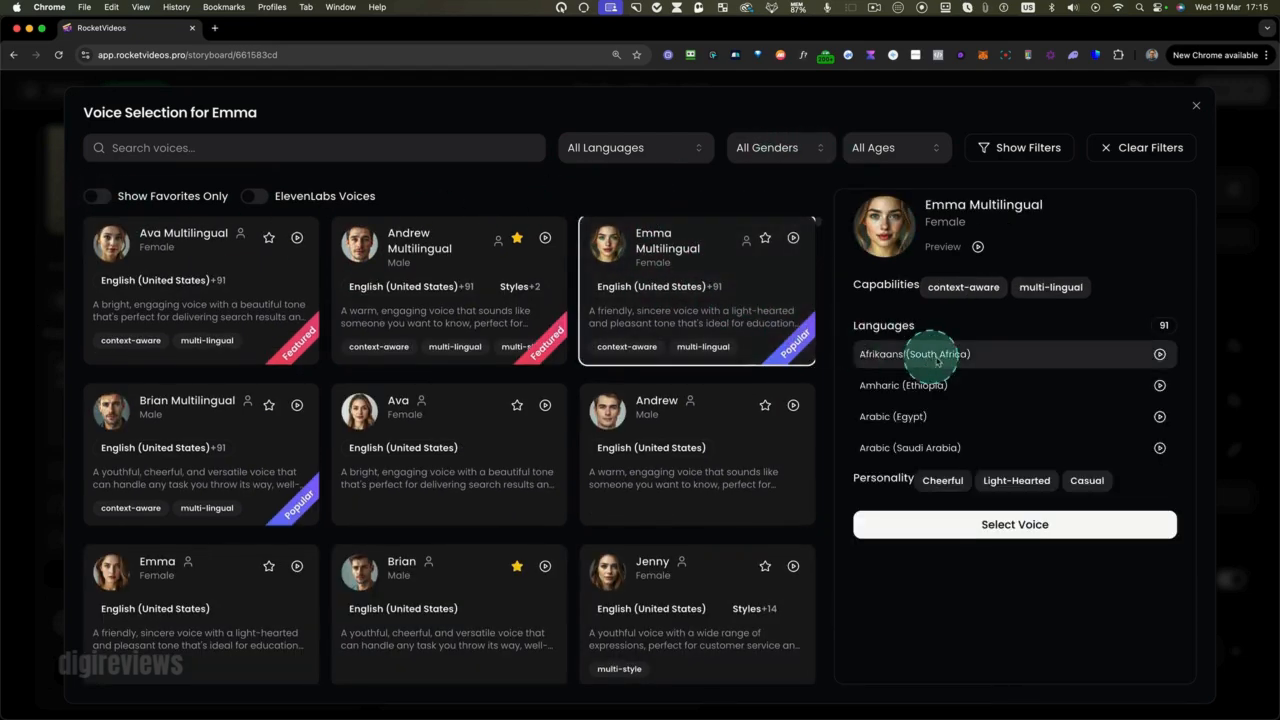
click(972, 525)
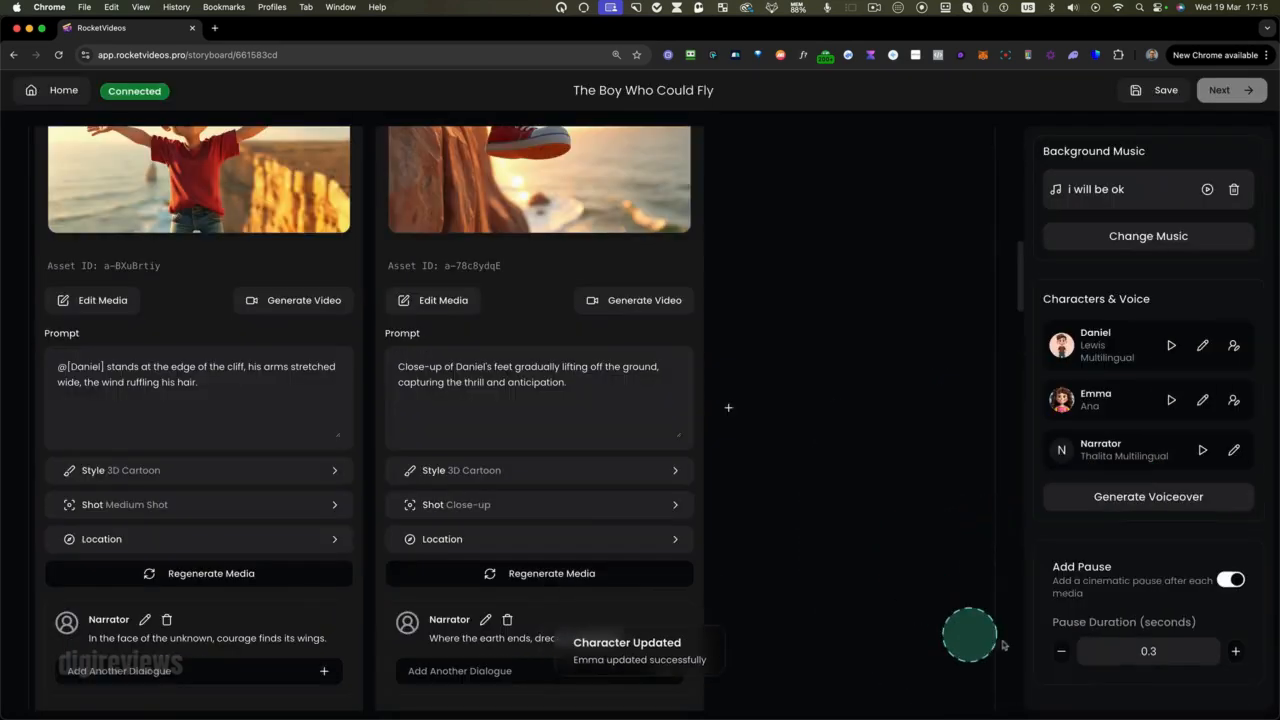
Limit the Narrator's voice list to favorites and assign the Lewis Multilingual voice.
click(1234, 451)
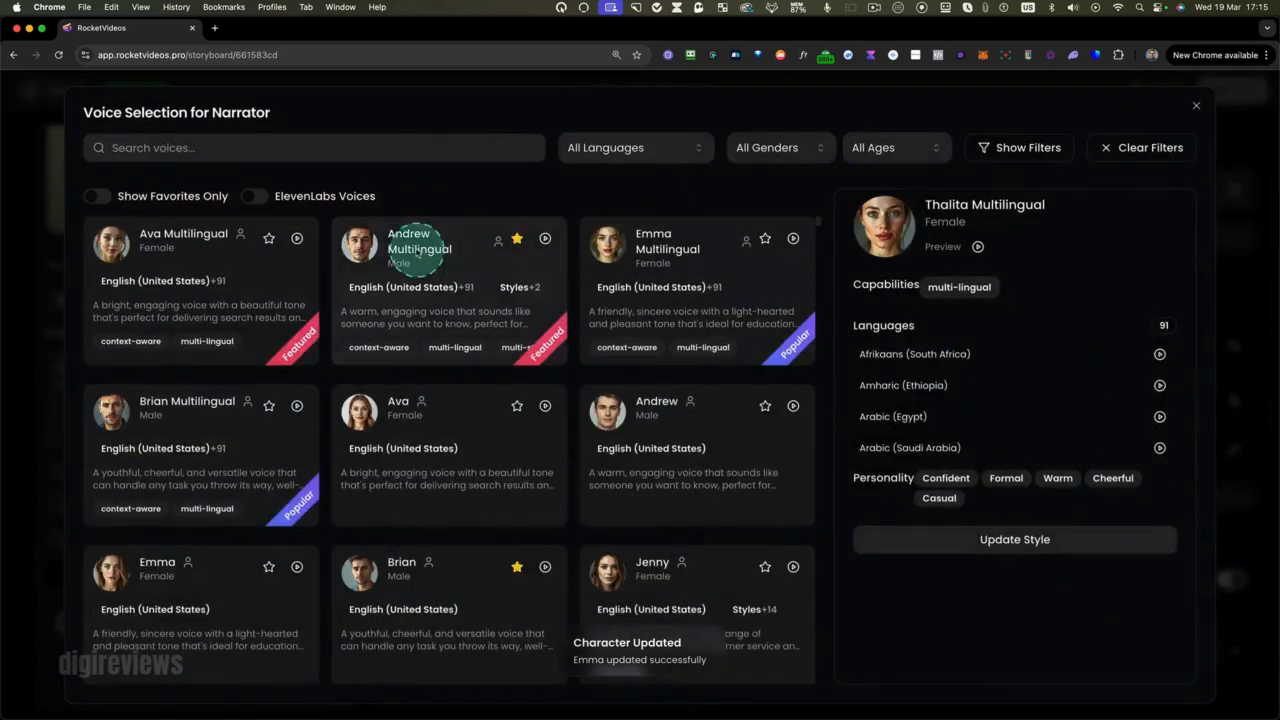
click(97, 197)
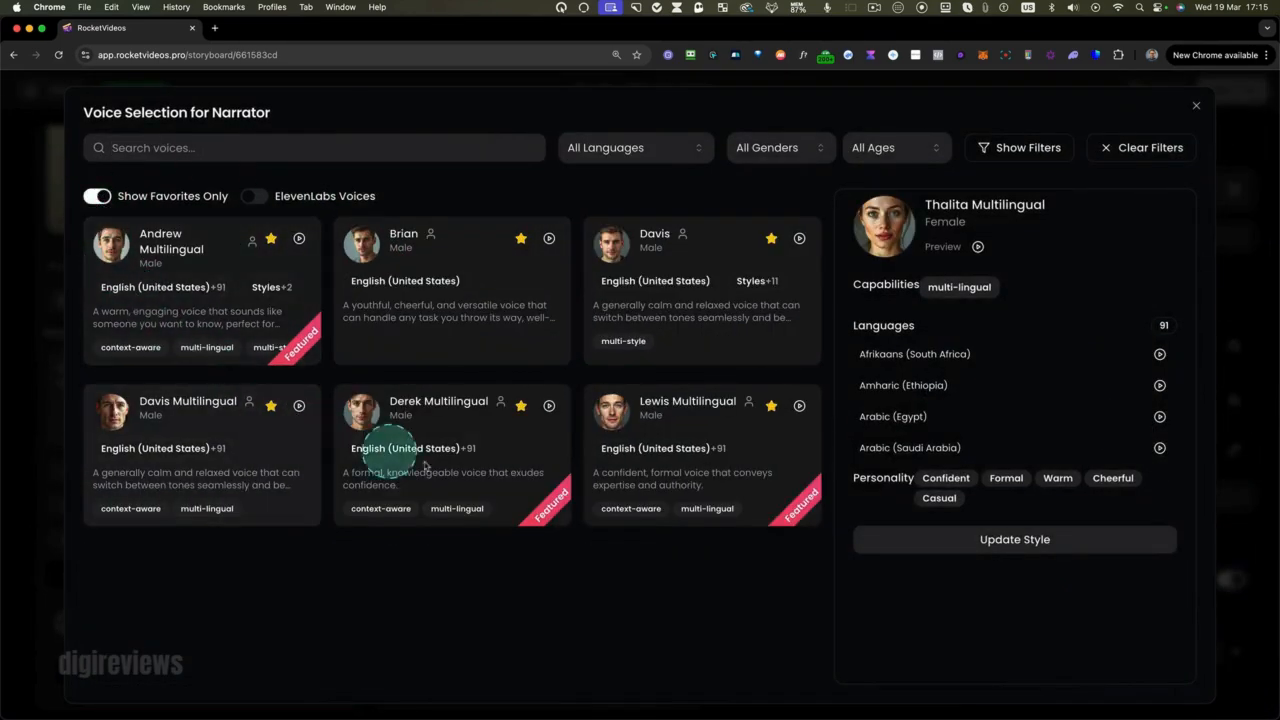
click(657, 447)
click(997, 528)
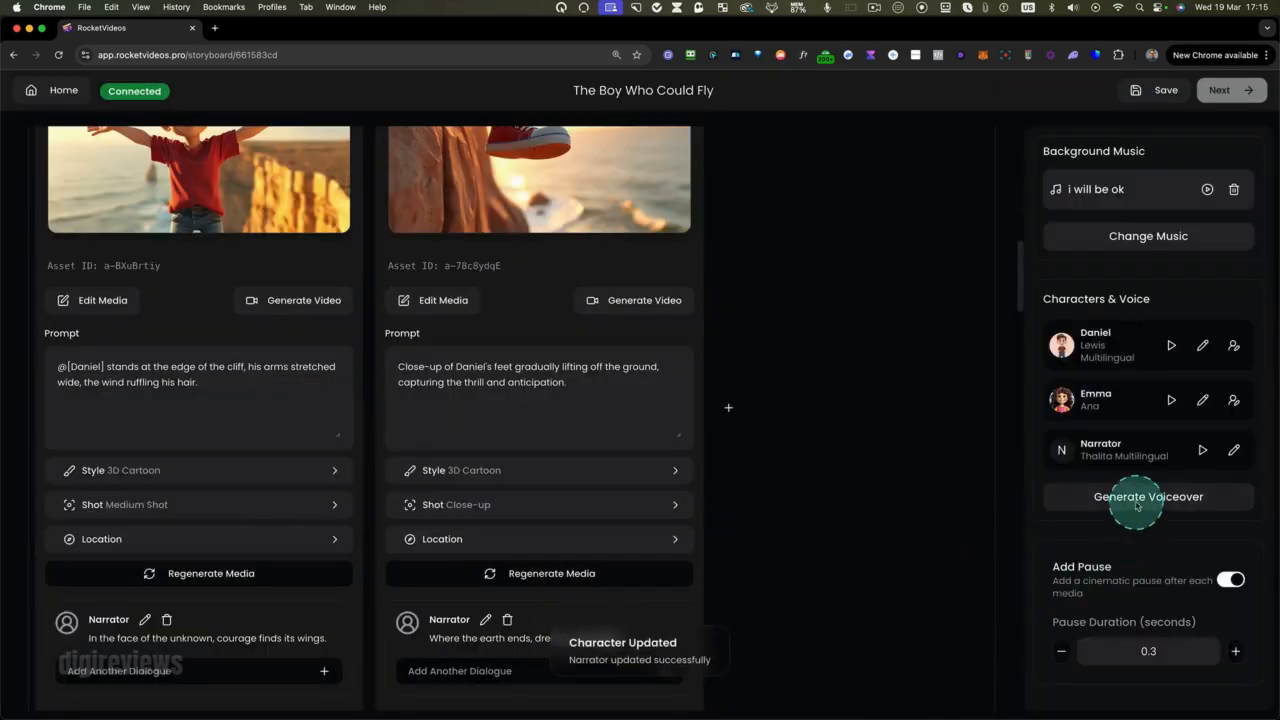
Generate the voiceover for the whole story with the assigned character and Narrator voices.
click(1138, 500)
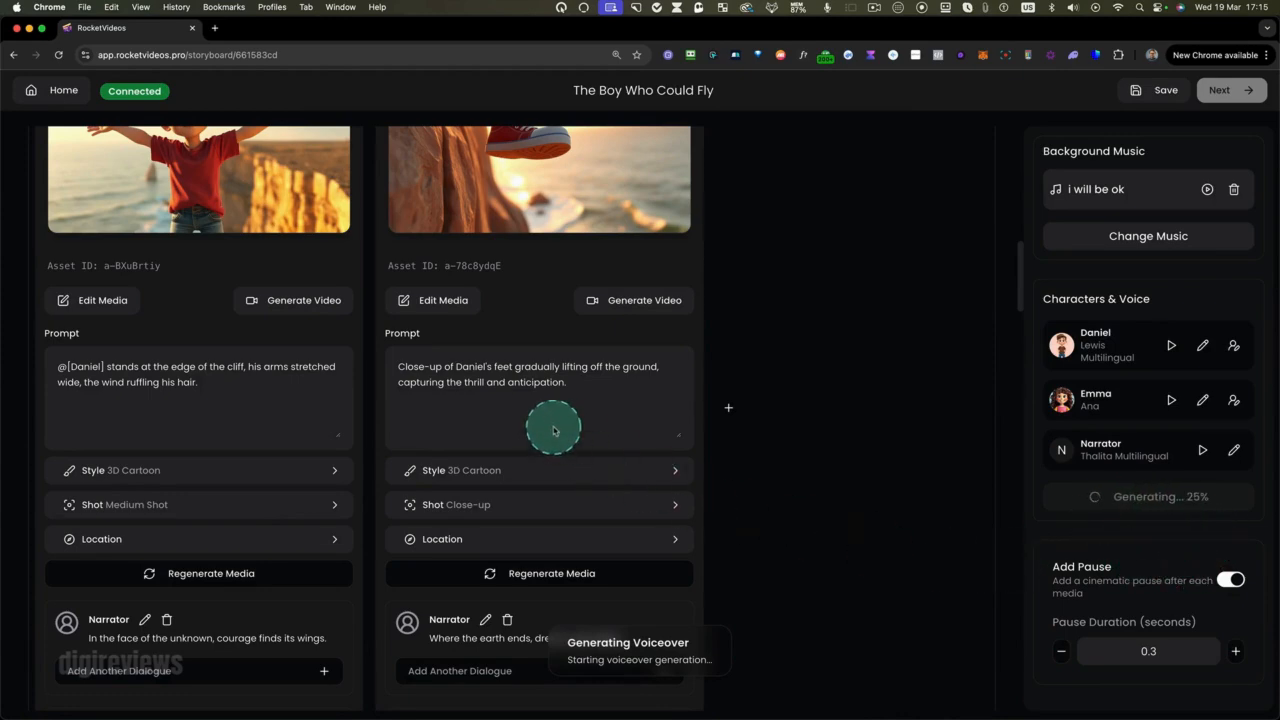
scroll(554, 424, down, 10)
scroll(557, 430, up, 3)
scroll(555, 427, up, 4)
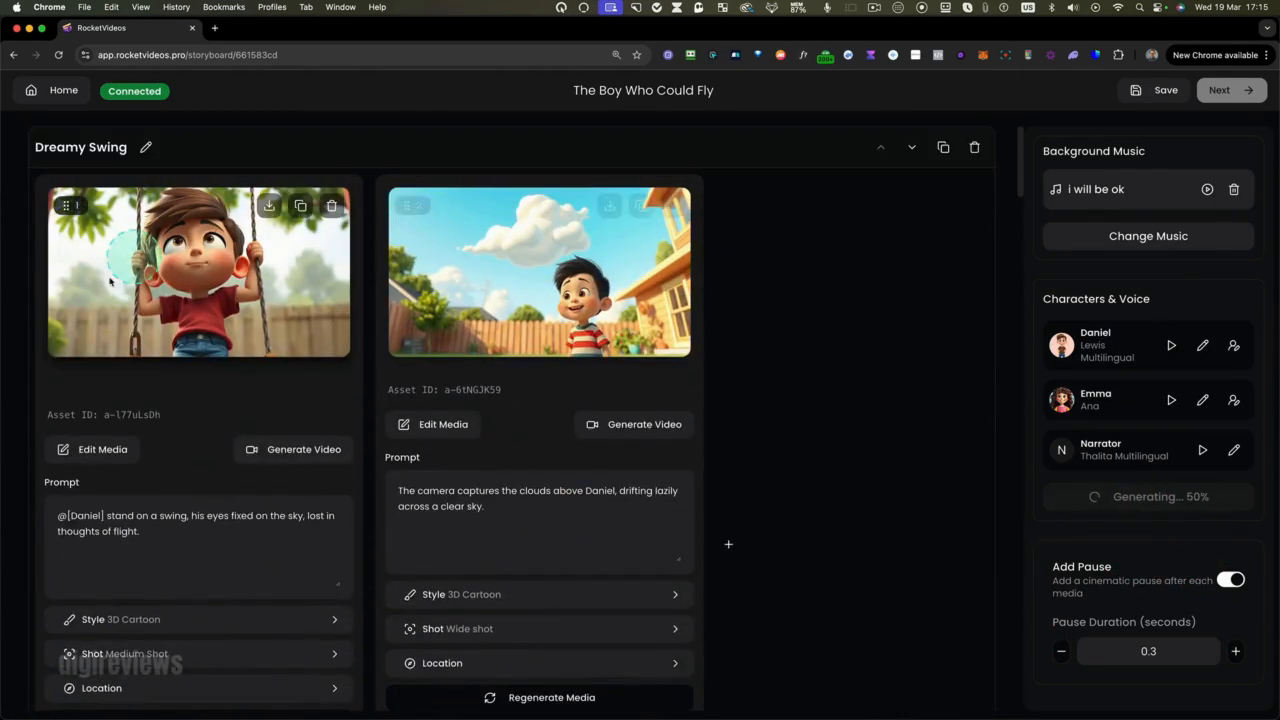
Play the Narrator's generated voiceover for the Dreamy Swing line "Dreams are born in moments like these.".
scroll(607, 433, down, 2)
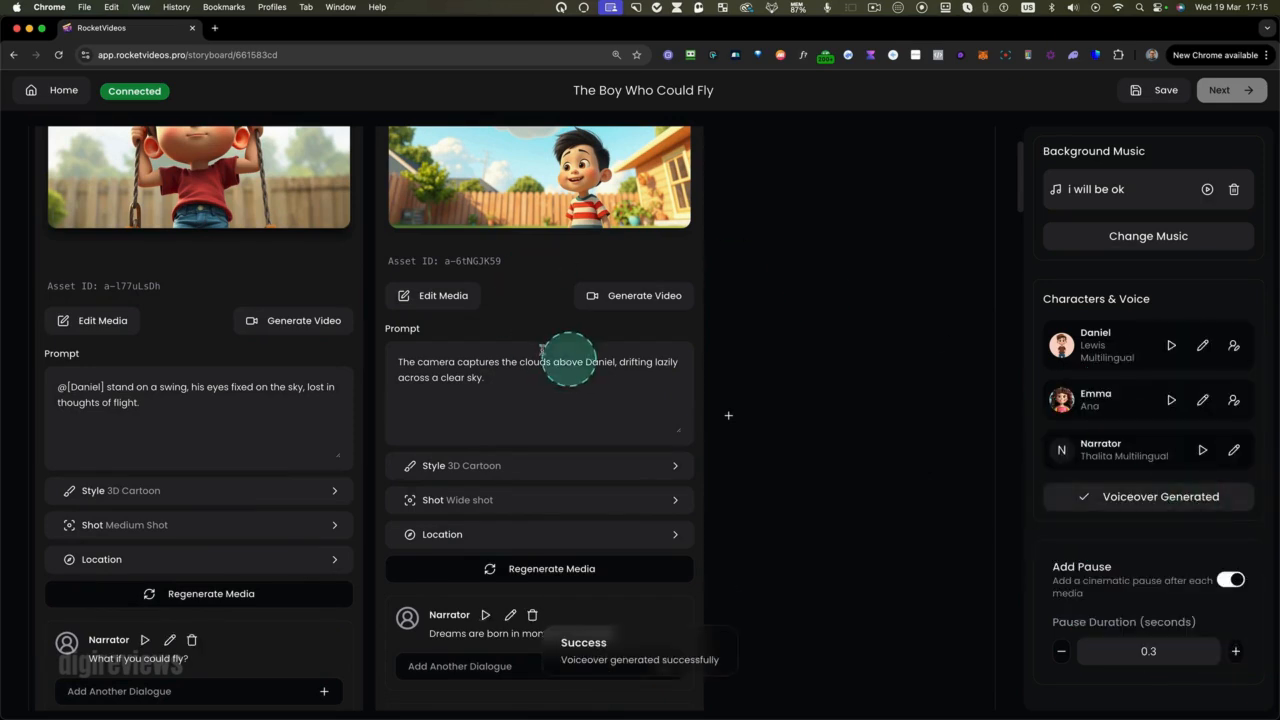
scroll(540, 355, up, 2)
scroll(160, 420, down, 4)
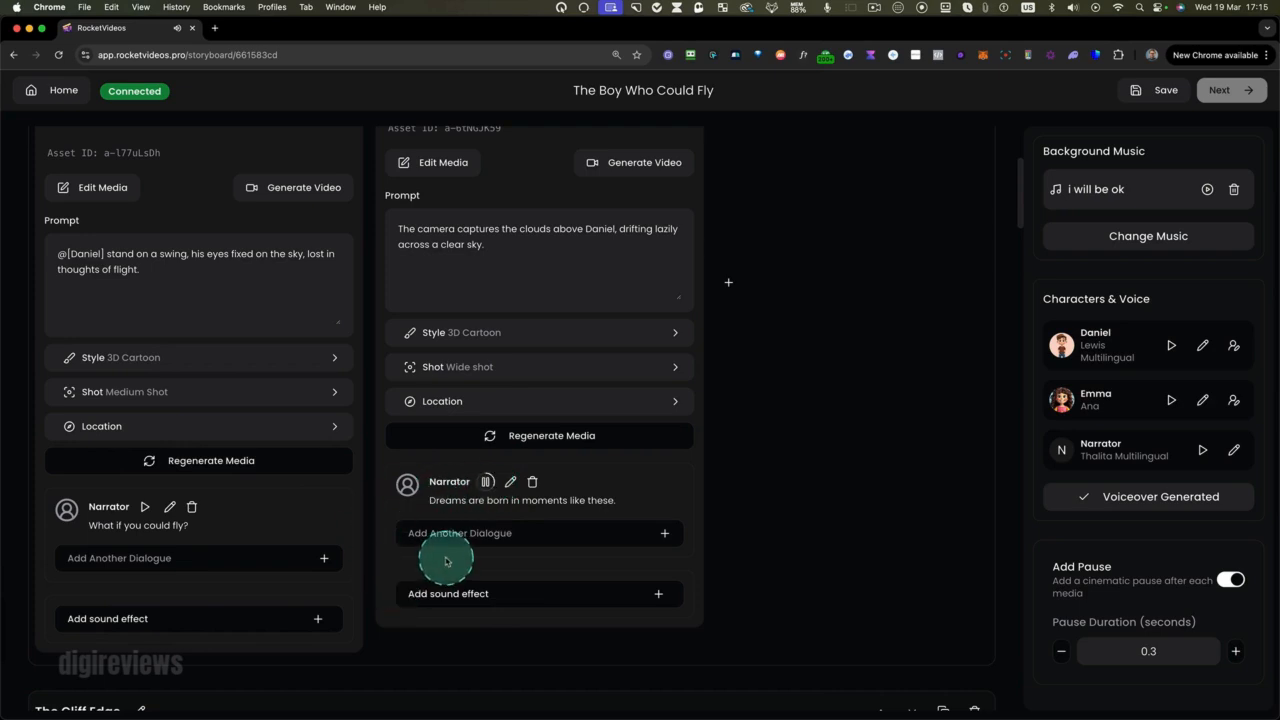
scroll(446, 561, down, 1)
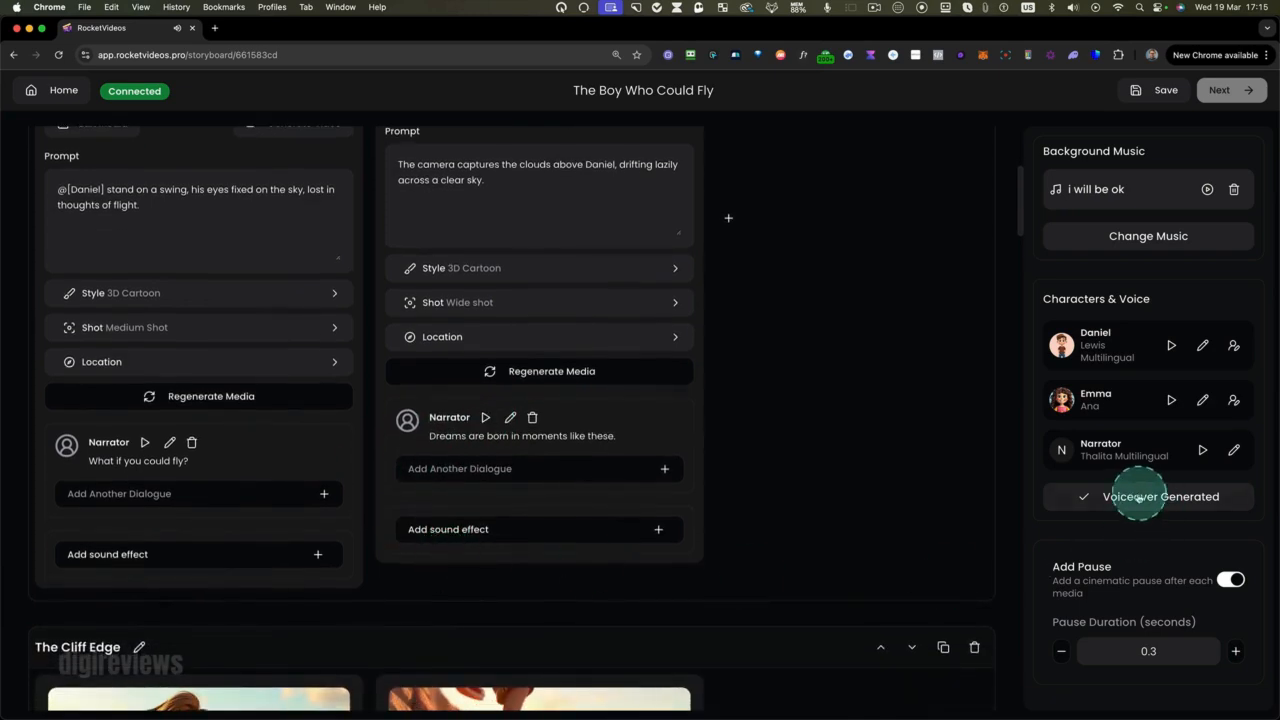
Inspect the edit options of the Narrator's dialogue in the first shot of The Cliff Edge, and close them without saving.
scroll(460, 500, down, 5)
scroll(157, 508, down, 4)
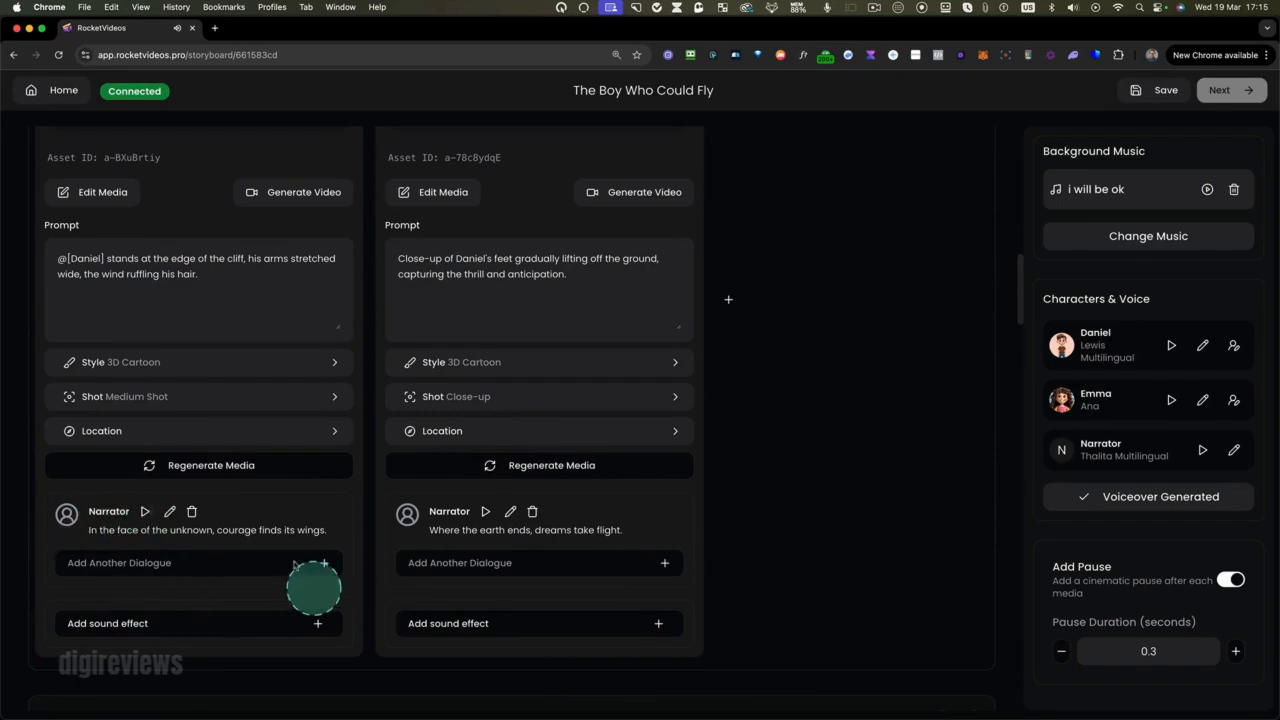
click(170, 511)
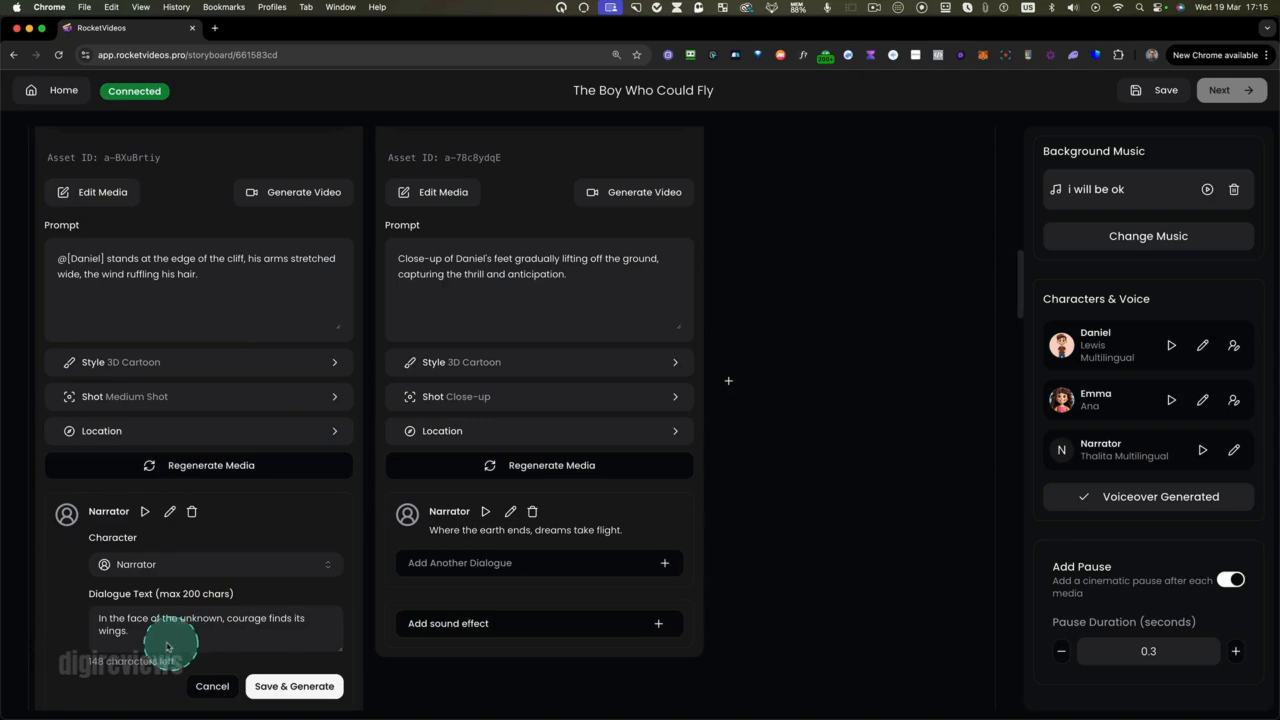
click(212, 686)
scroll(520, 458, up, 5)
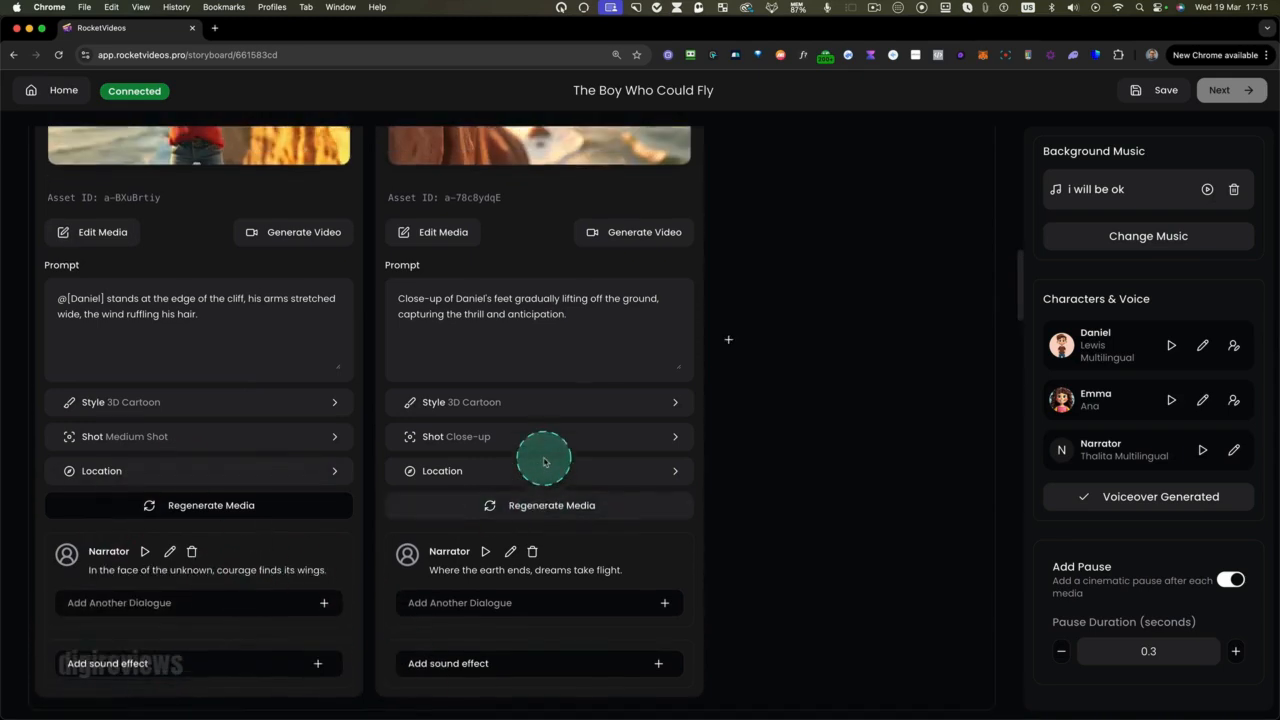
scroll(543, 458, up, 2)
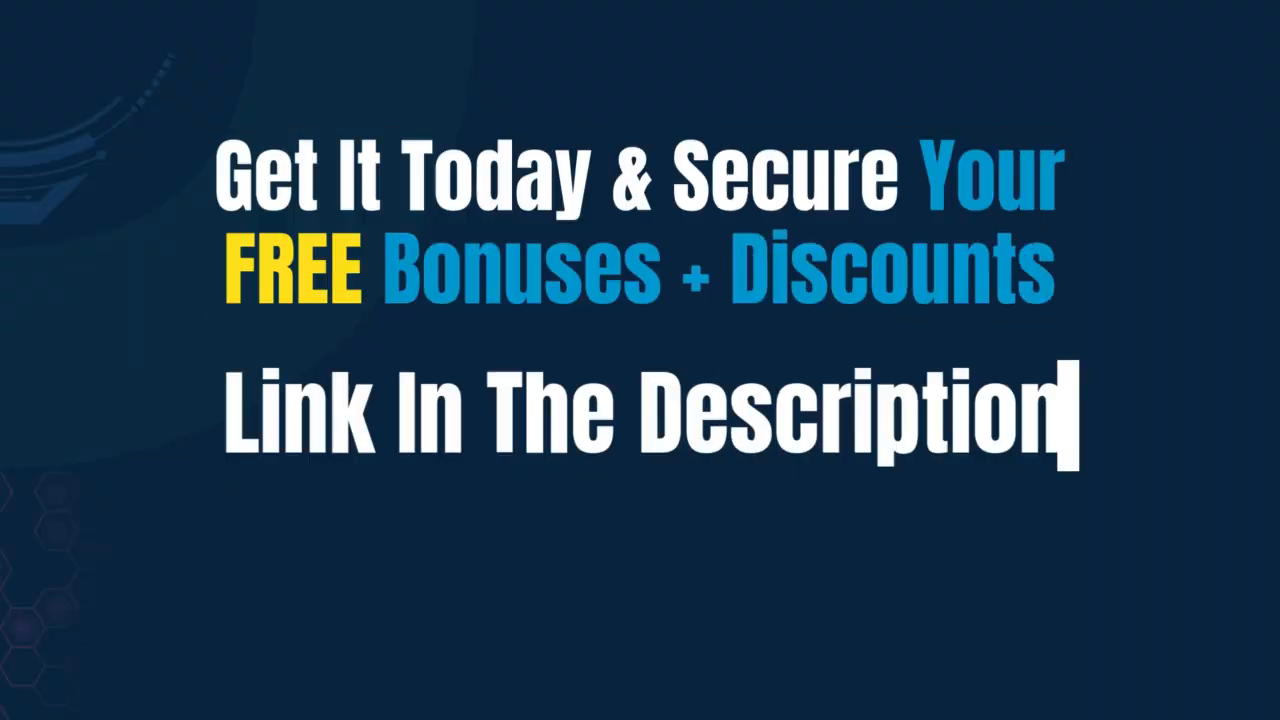